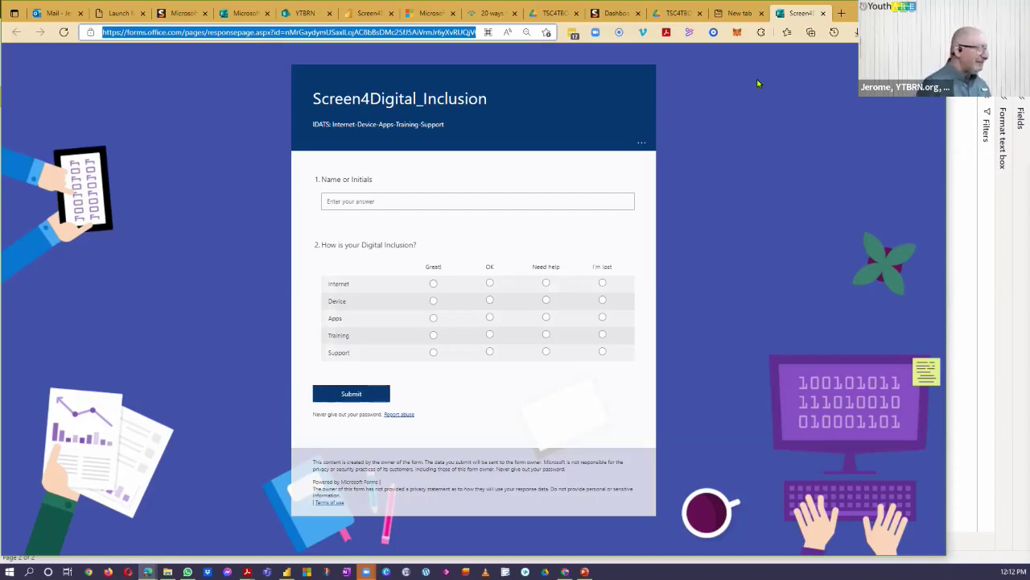
Close the empty new tab and maximize the browser window
middle_click(734, 14)
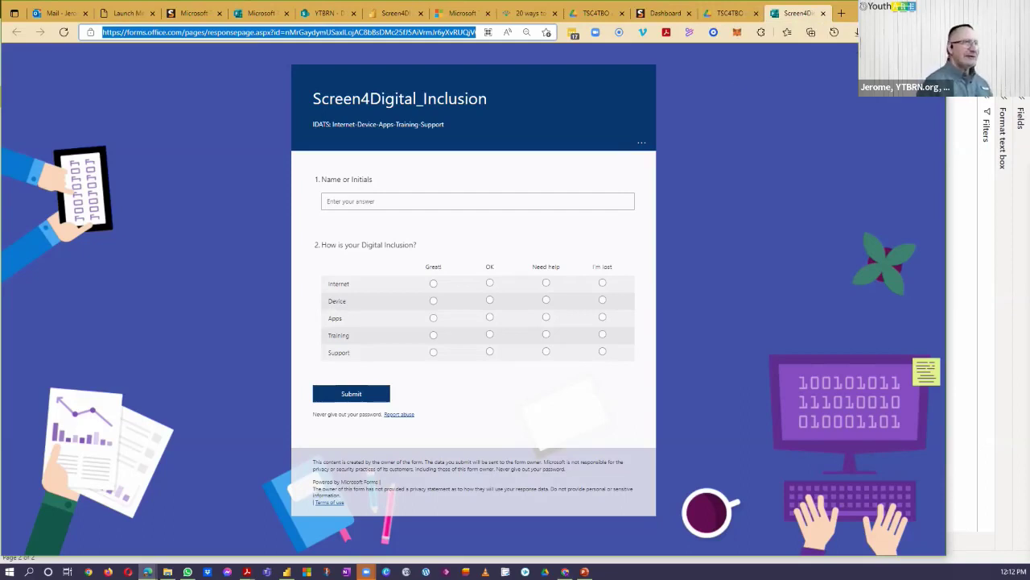
key("super+Up")
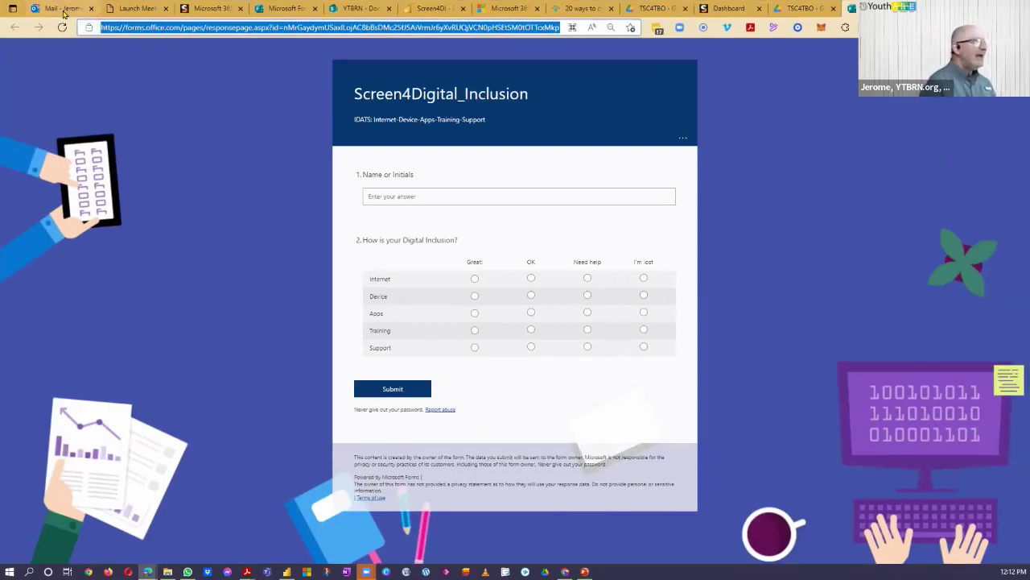
Open Microsoft Forms in a new tab from the app launcher of the Screen4DI Power BI report
left_click(428, 8)
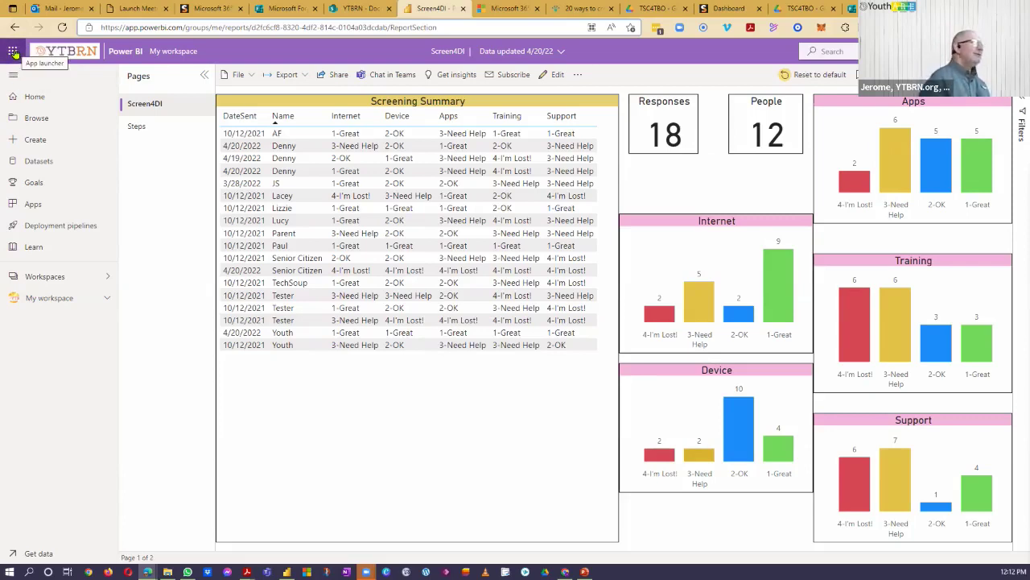
left_click(15, 53)
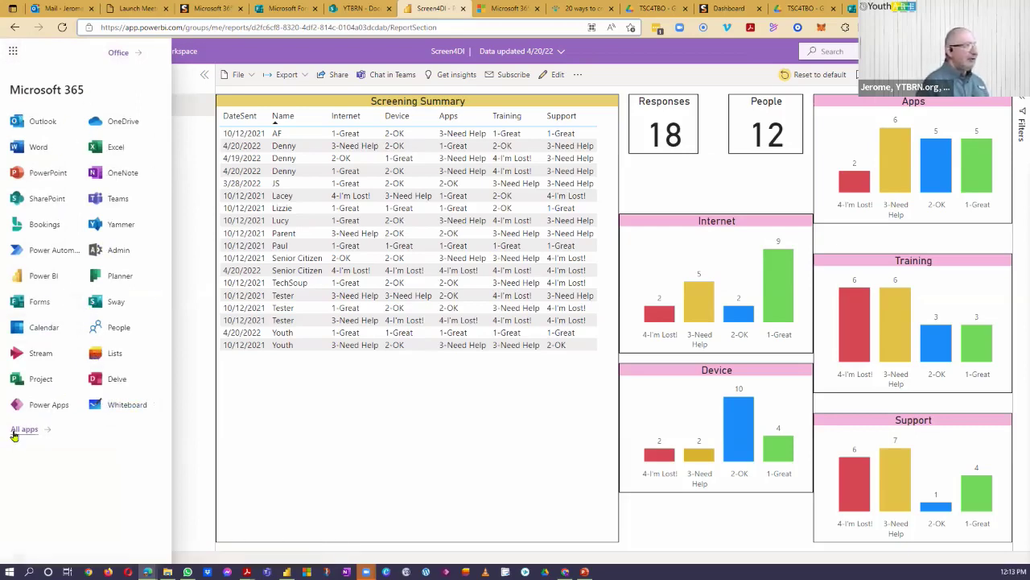
scroll(76, 303, "down", 1)
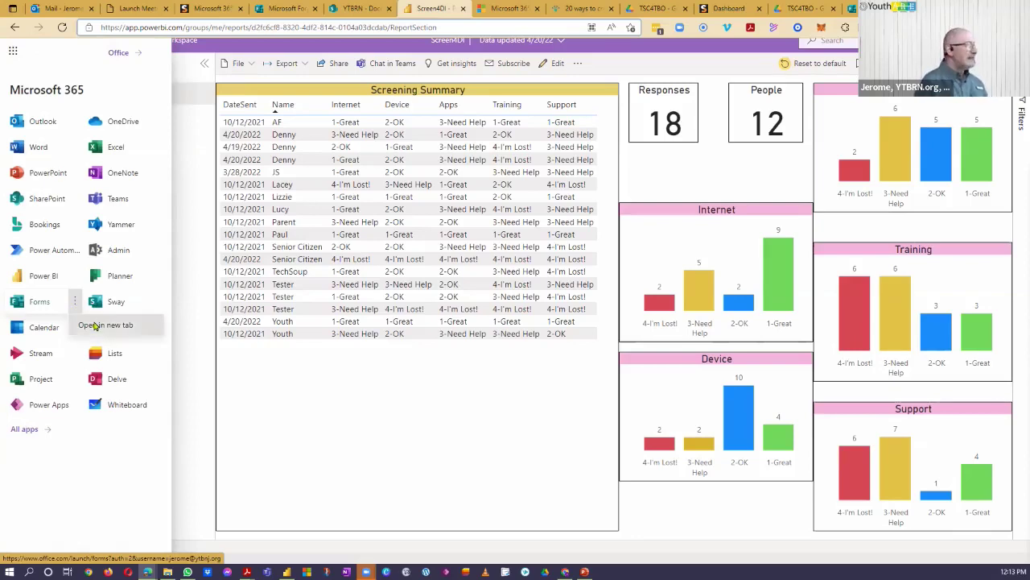
left_click(92, 326)
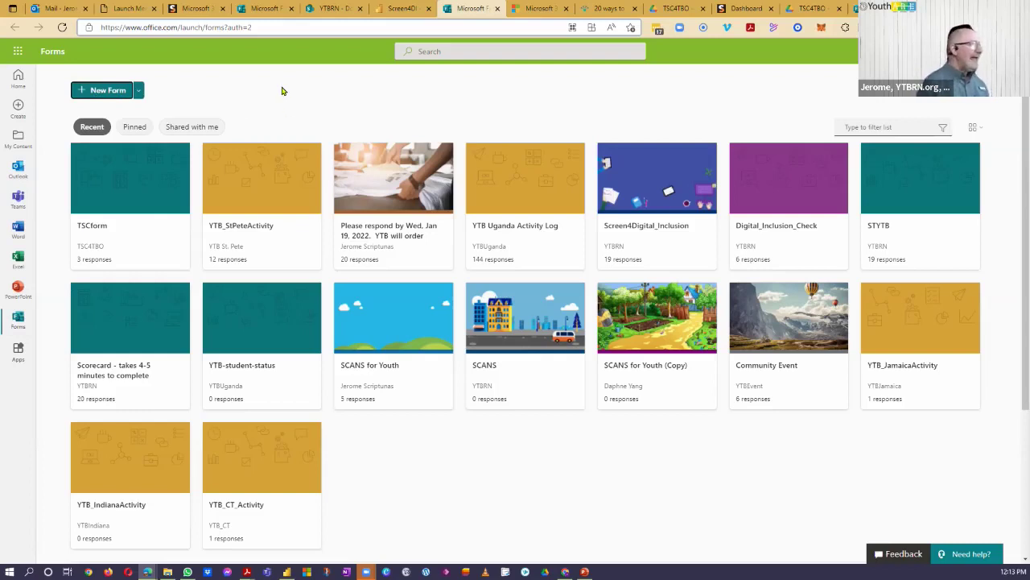
scroll(279, 95, "down", 2)
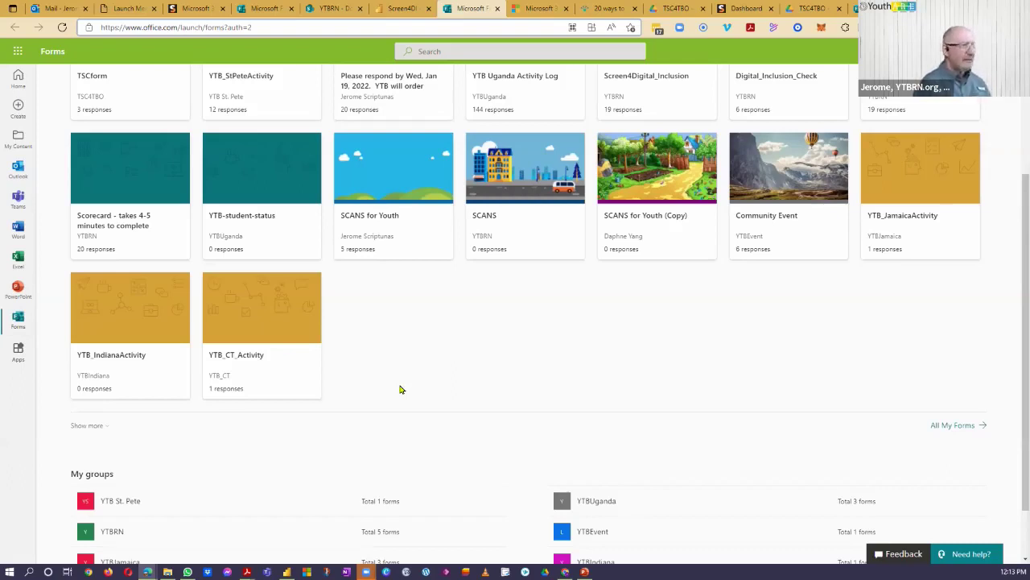
scroll(400, 390, "down", 1)
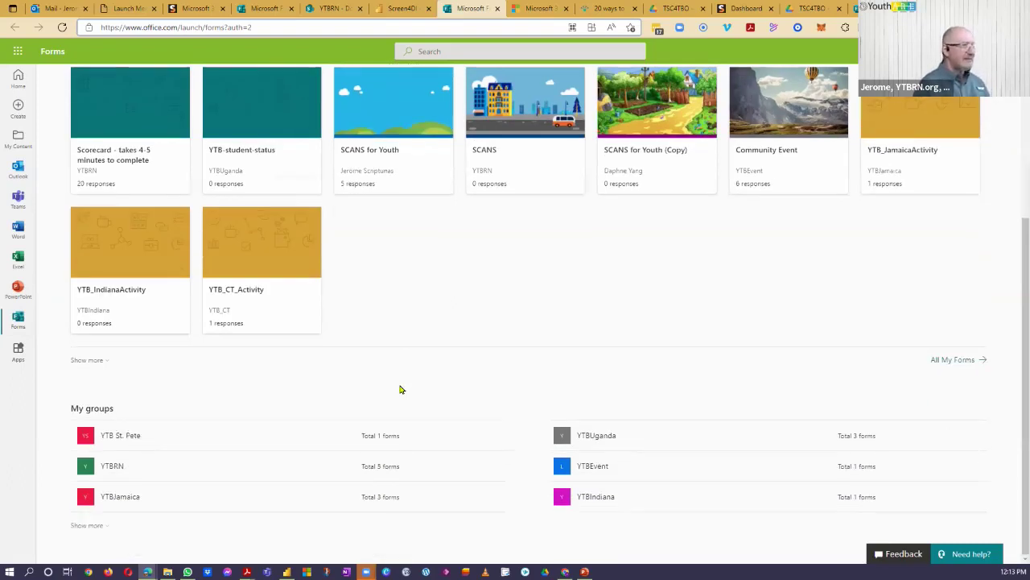
left_click(88, 526)
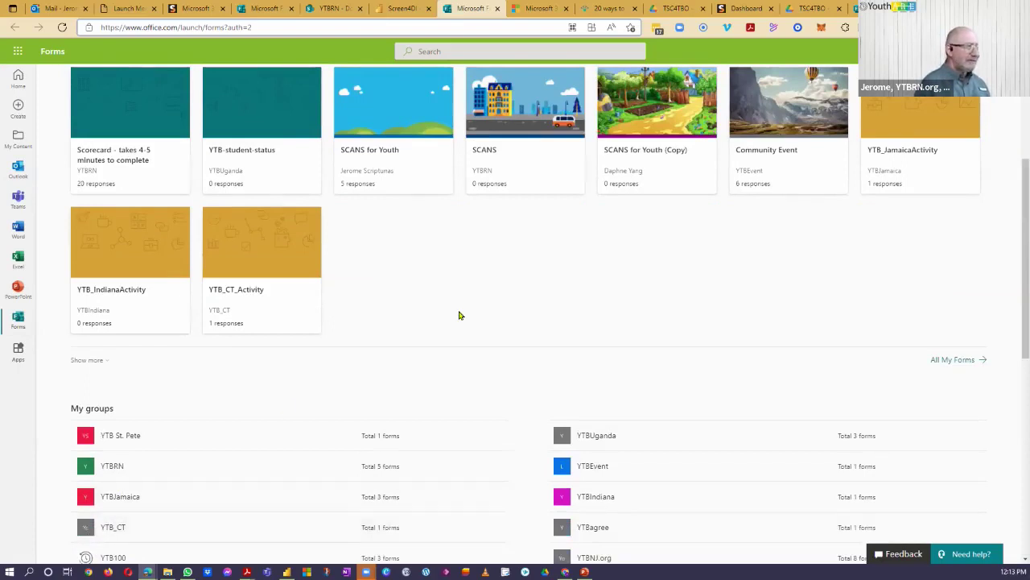
scroll(459, 316, "down", 4)
scroll(459, 316, "down", 3)
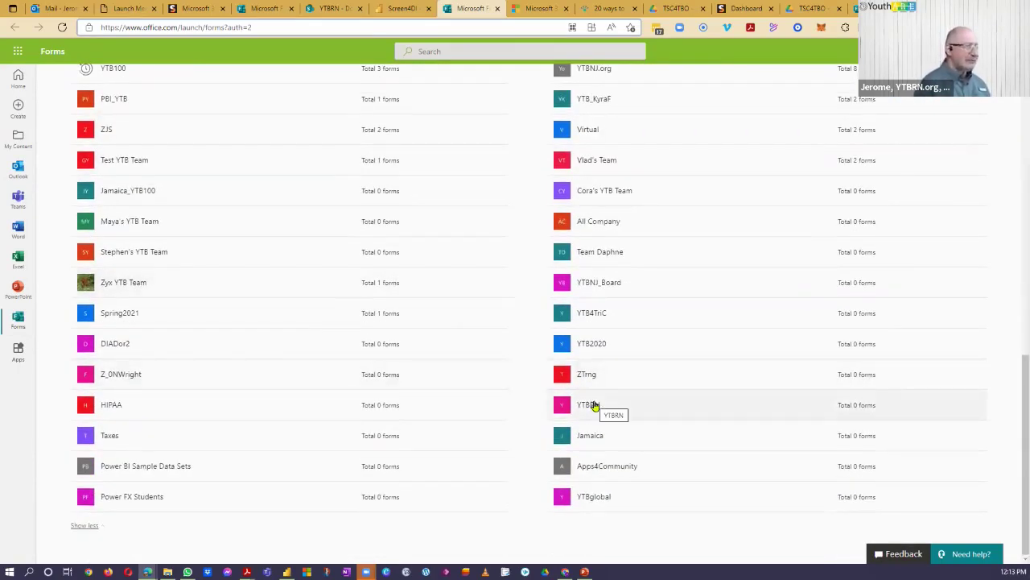
left_click(594, 405)
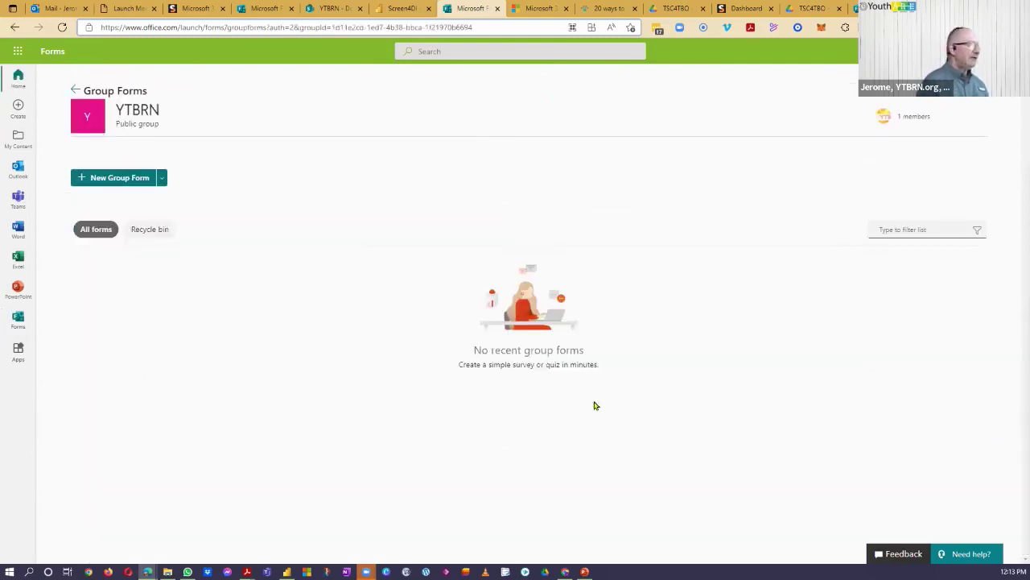
left_click(76, 90)
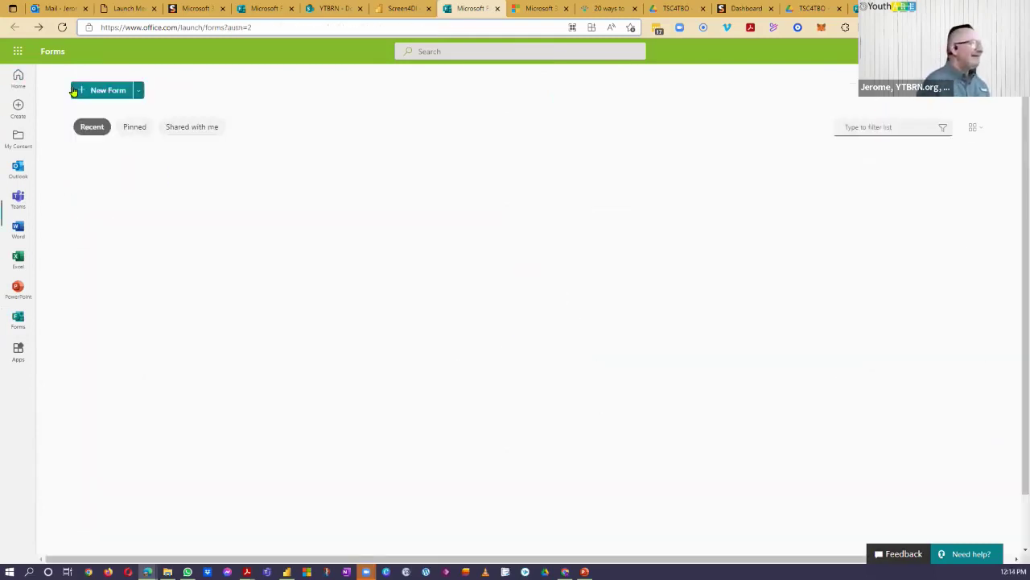
Open the Screen4Digital_Inclusion form from the forms of the private YTBRN group
scroll(385, 460, "down", 3)
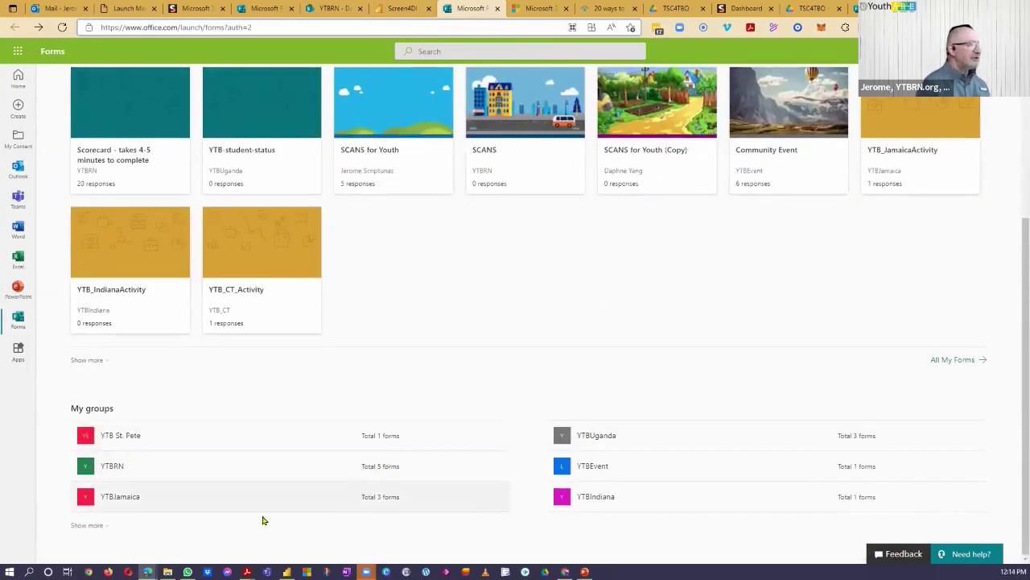
left_click(103, 463)
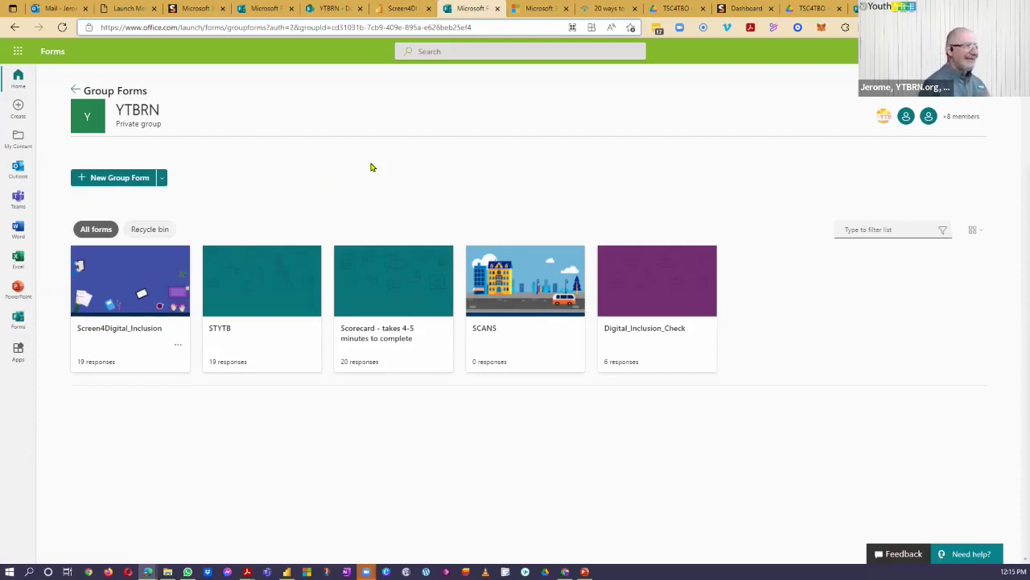
left_click(130, 285)
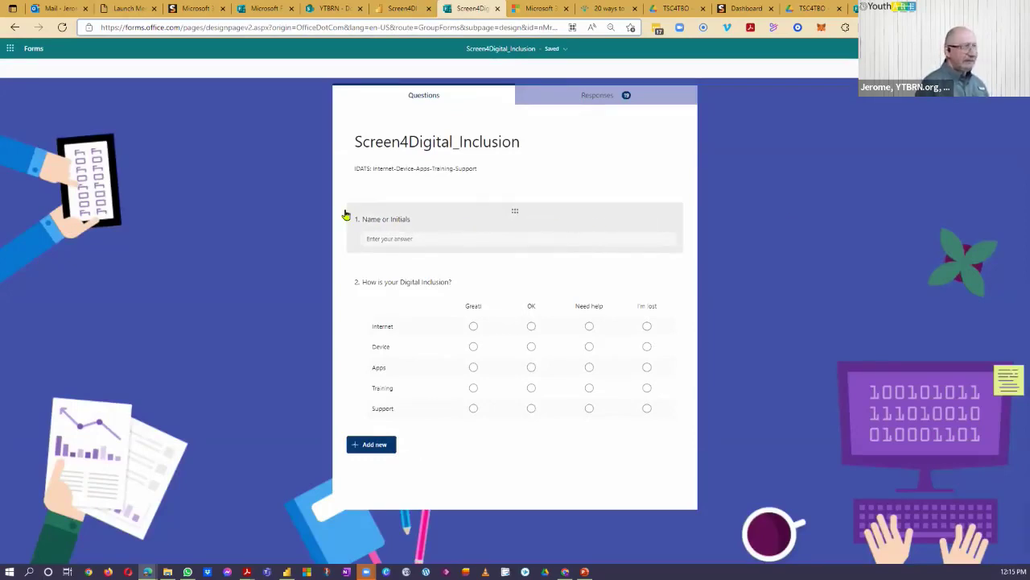
Examine the digital inclusion question in edit mode and the additional question types on offer, including the Likert description
left_click(448, 232)
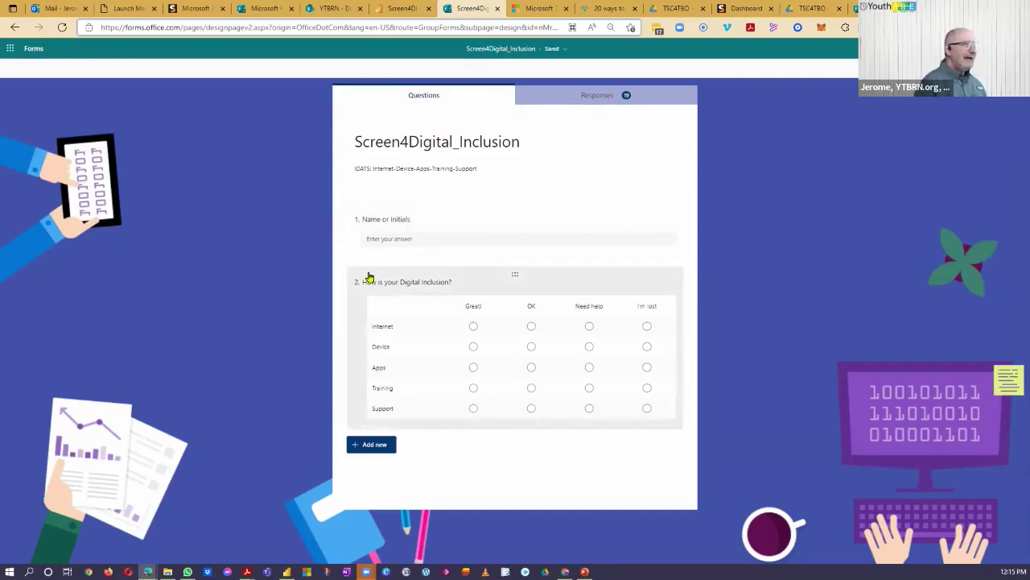
left_click(583, 281)
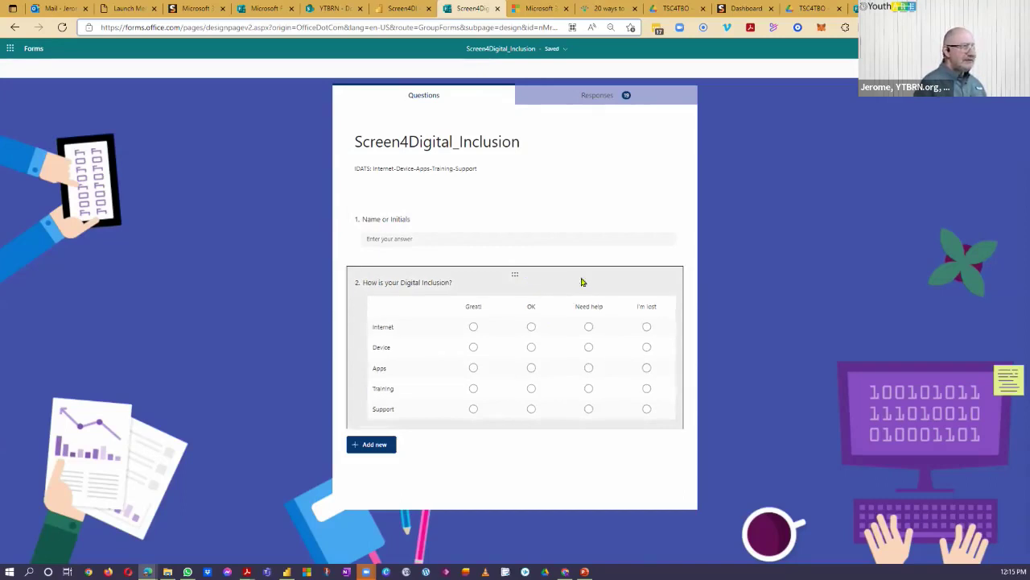
left_click(369, 499)
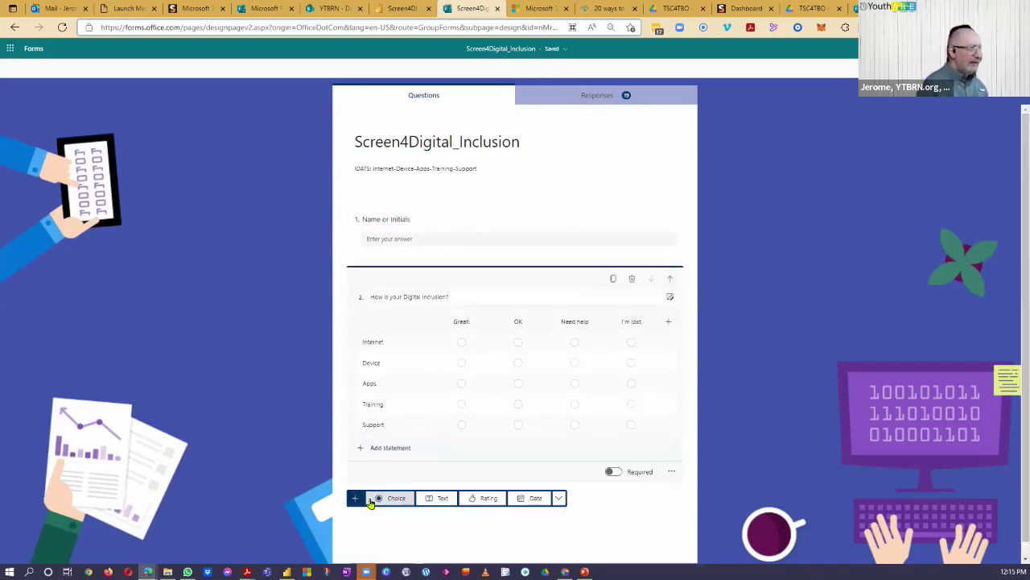
left_click(557, 499)
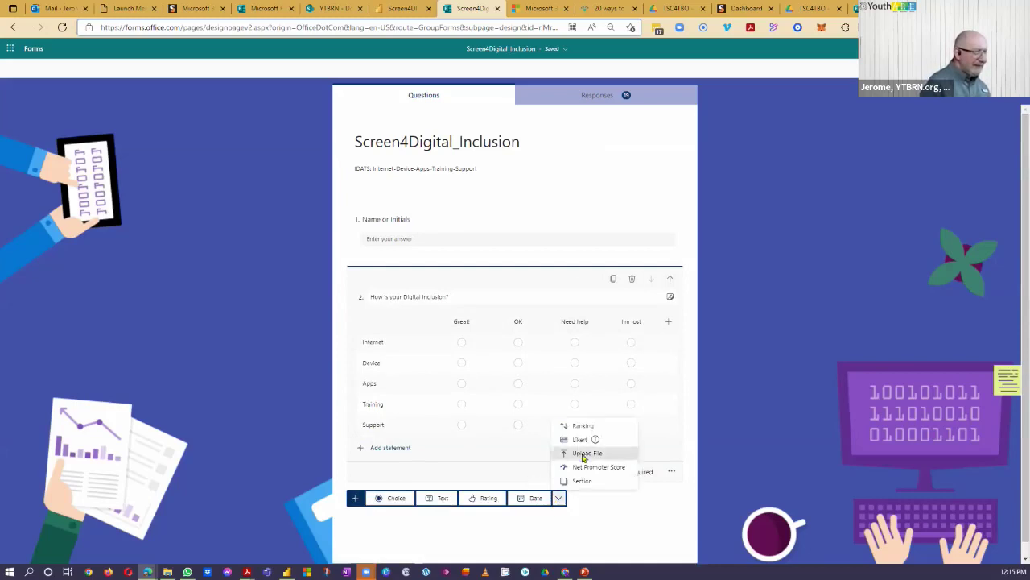
mouse_move(590, 443)
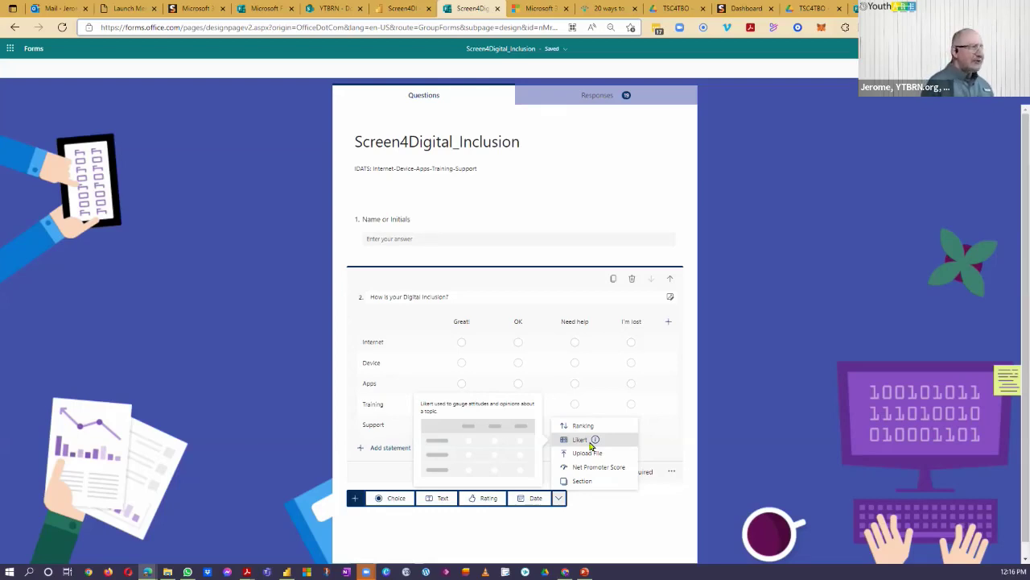
left_click(526, 195)
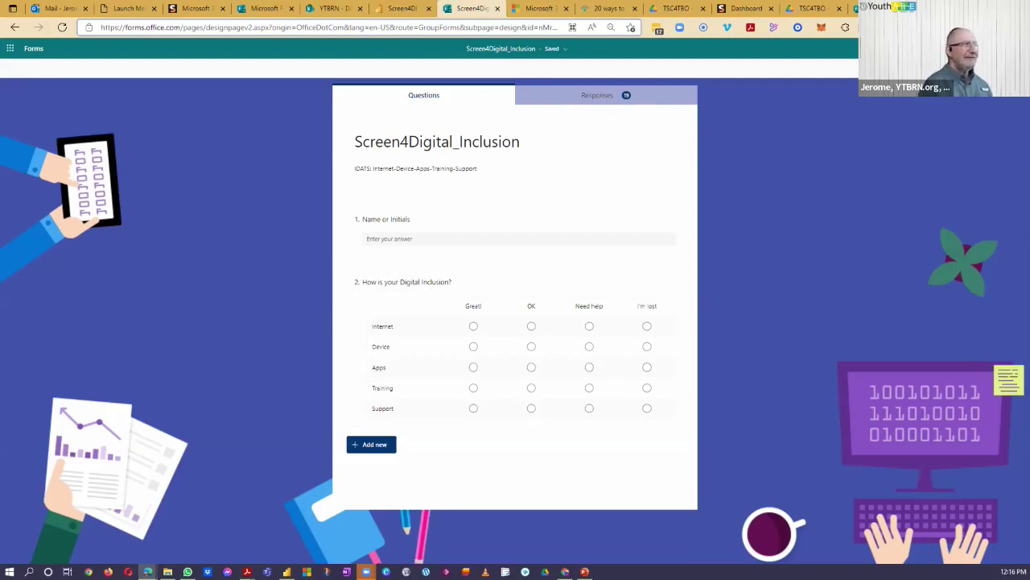
Open the website digitalinclusion.org in a new browser tab
key("ctrl+t")
left_click(428, 24)
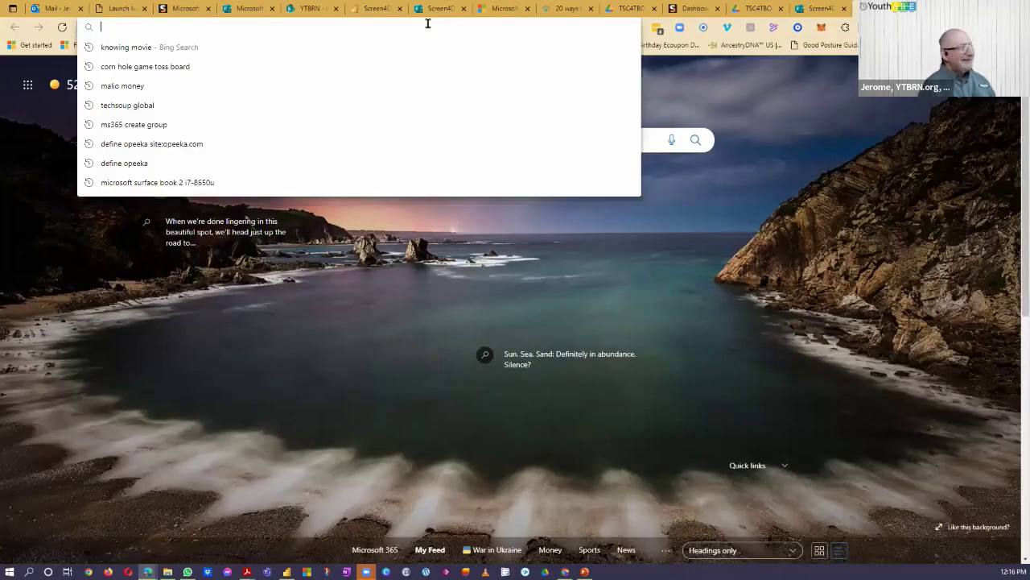
type("digitalinclusion.org")
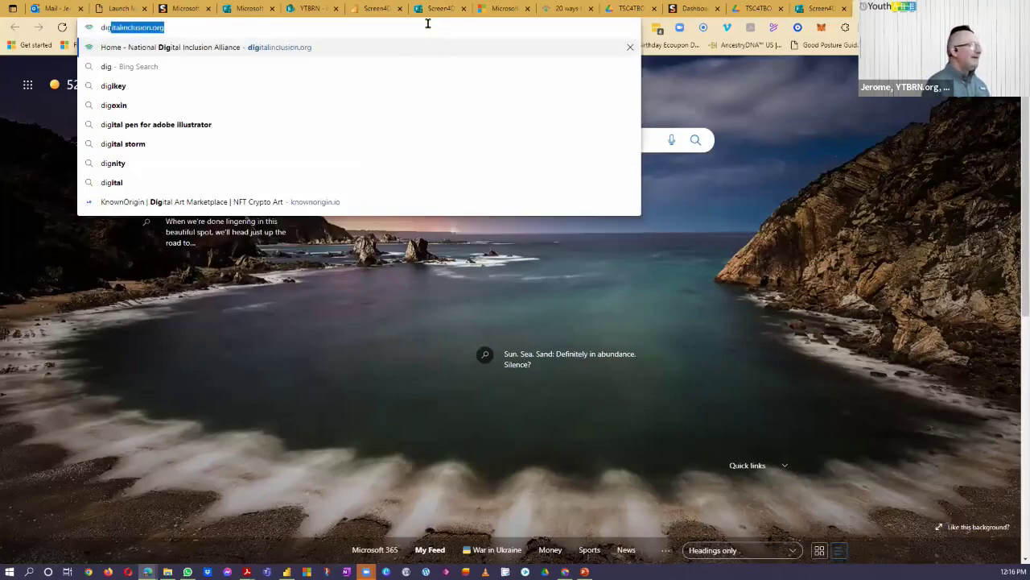
key("Return")
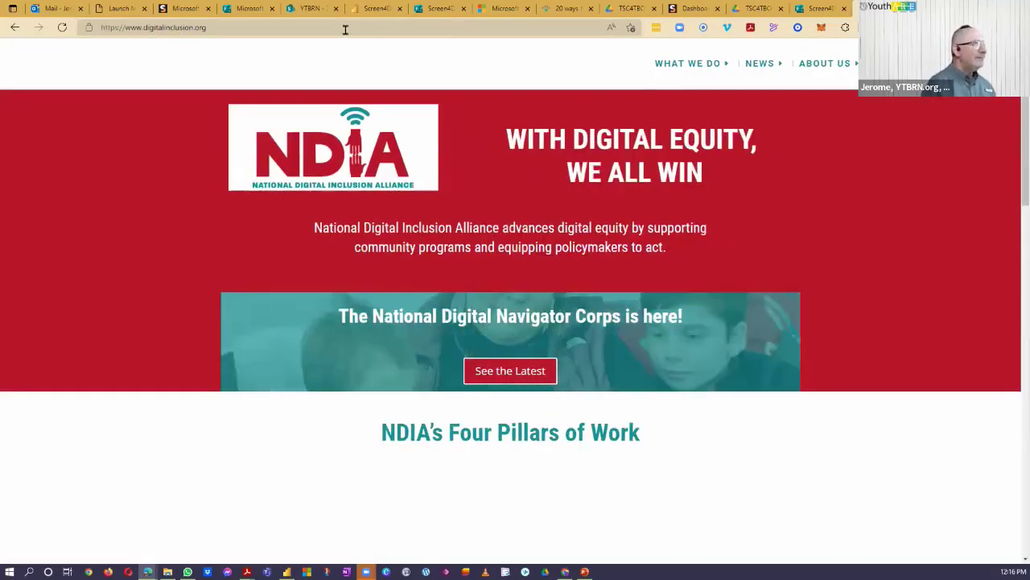
Copy the web address of the National Digital Inclusion Alliance home page
left_click(346, 29)
right_click(346, 33)
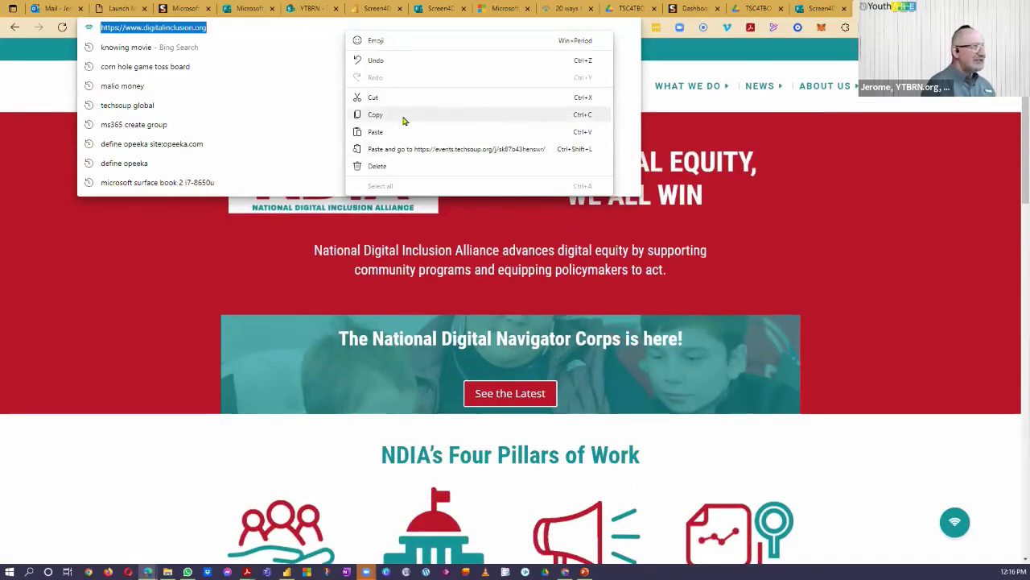
left_click(403, 117)
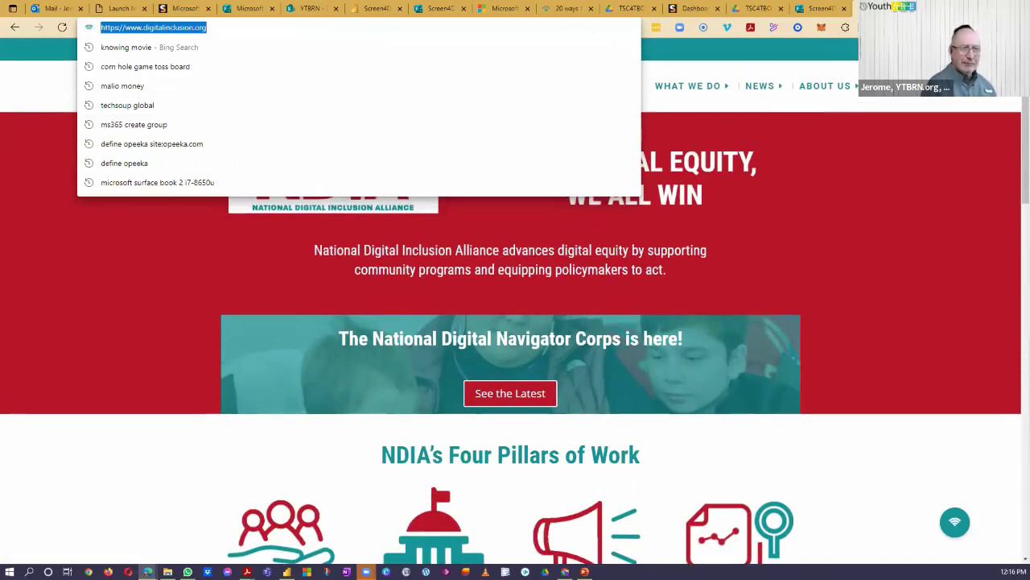
key("Escape")
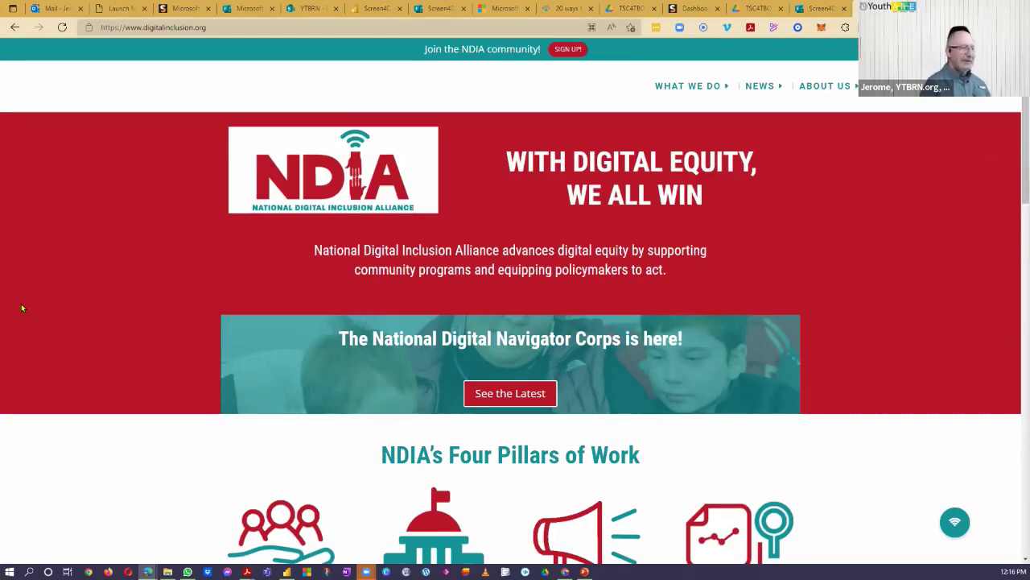
Look over the Screen4Digital_Inclusion response form and the National Digital Inclusion Alliance home page down to its footer
scroll(110, 282, "down", 2)
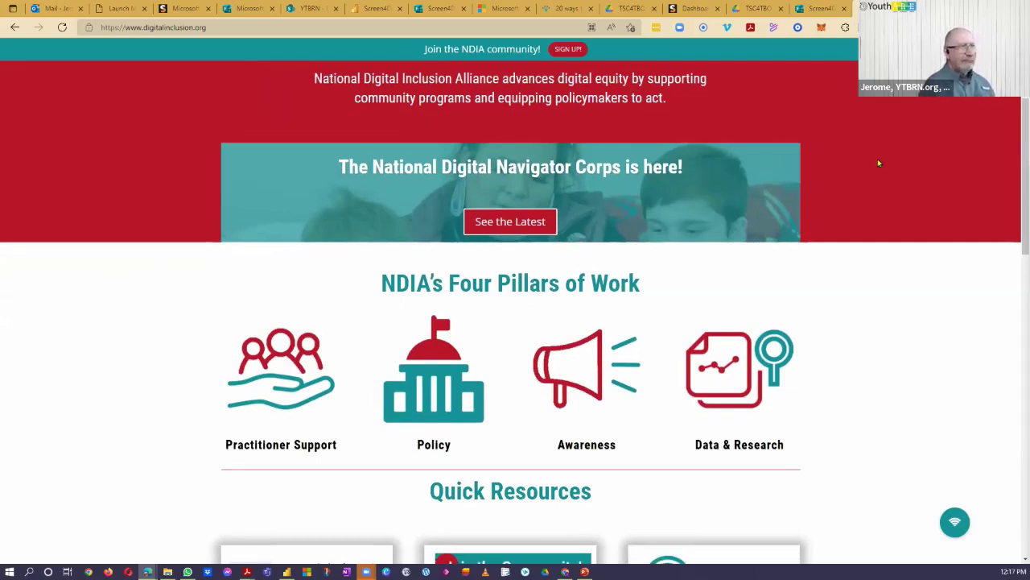
left_click(815, 9)
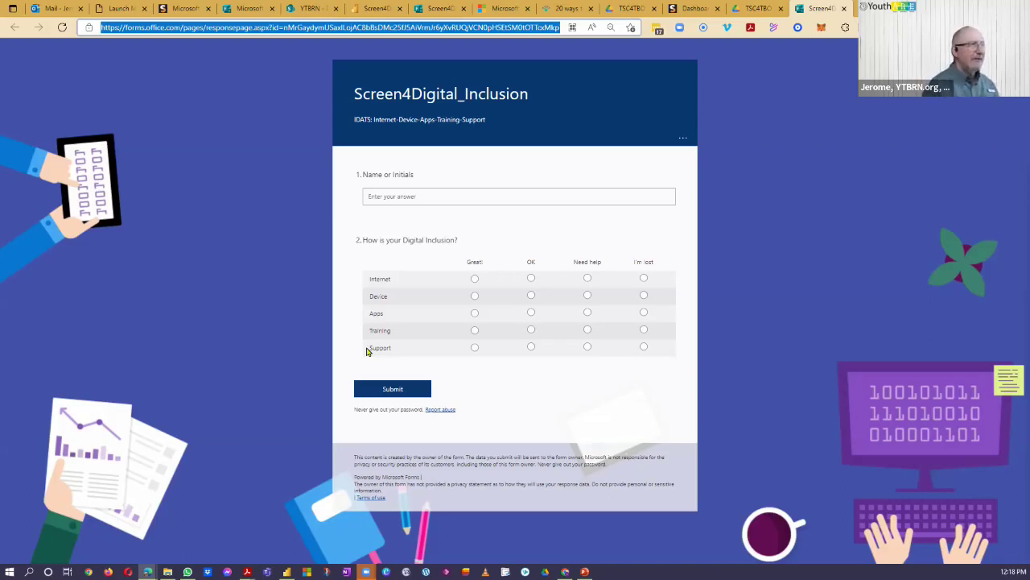
left_click(571, 234)
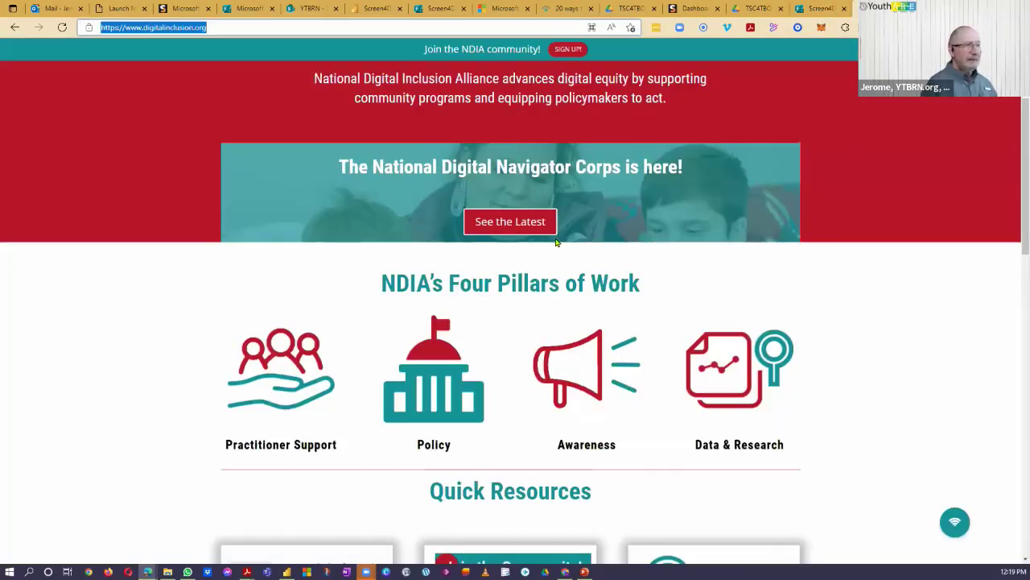
scroll(532, 283, "down", 5)
scroll(533, 283, "down", 7)
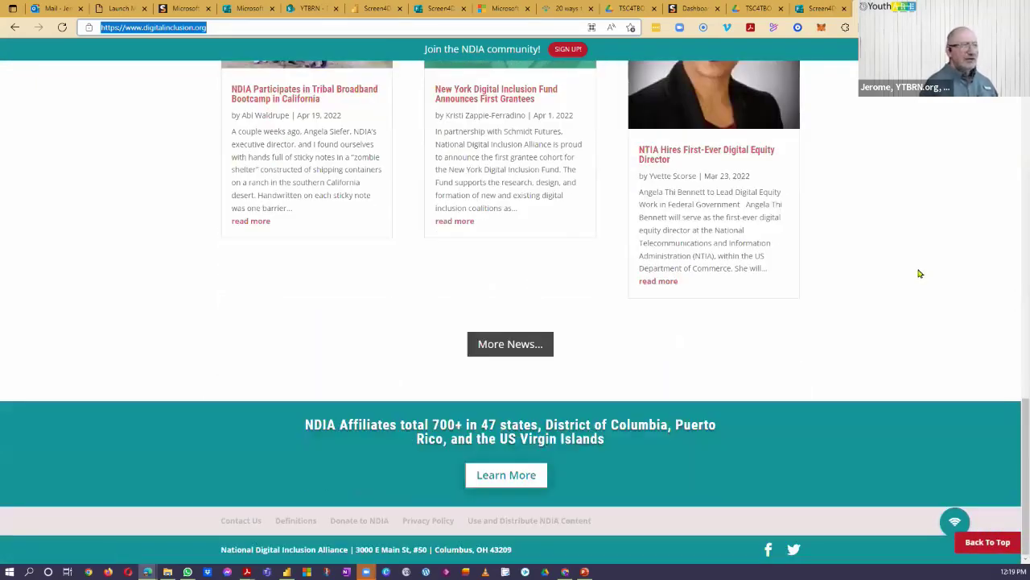
scroll(916, 274, "up", 10)
scroll(916, 274, "up", 3)
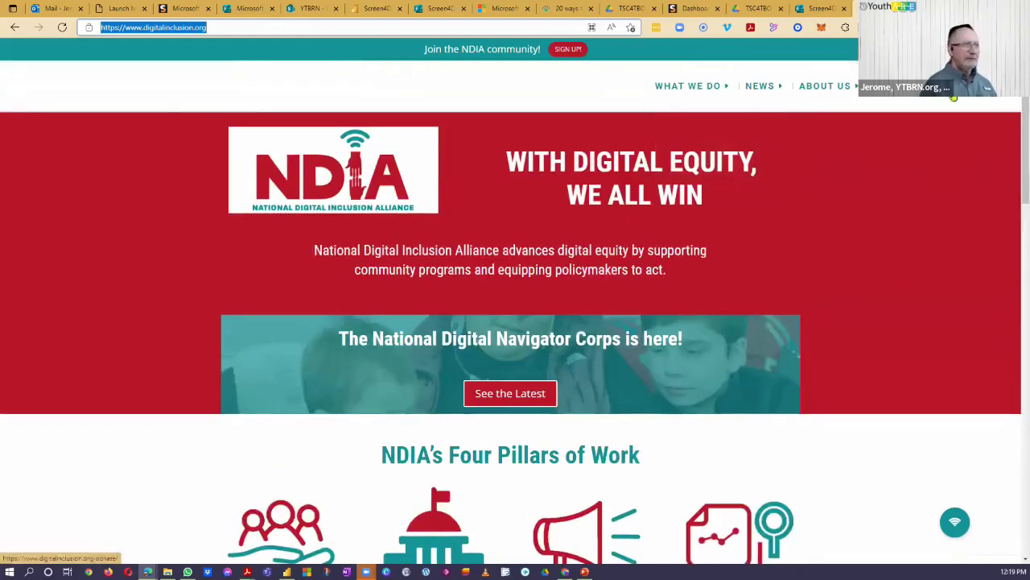
Return to the Screen4Digital_Inclusion response form and enter the respondent's first name under Name or Initials
left_click(814, 10)
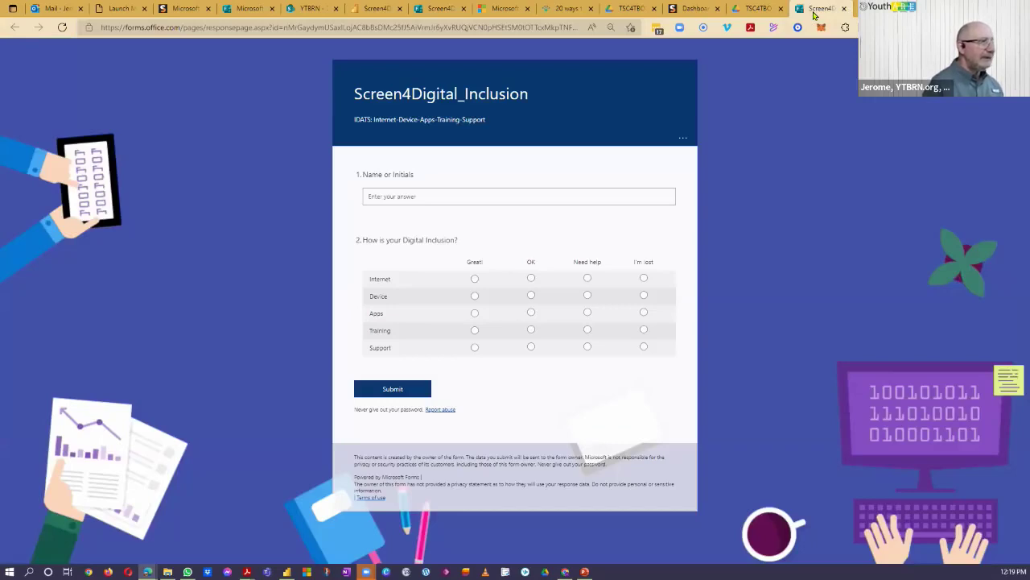
left_click(412, 194)
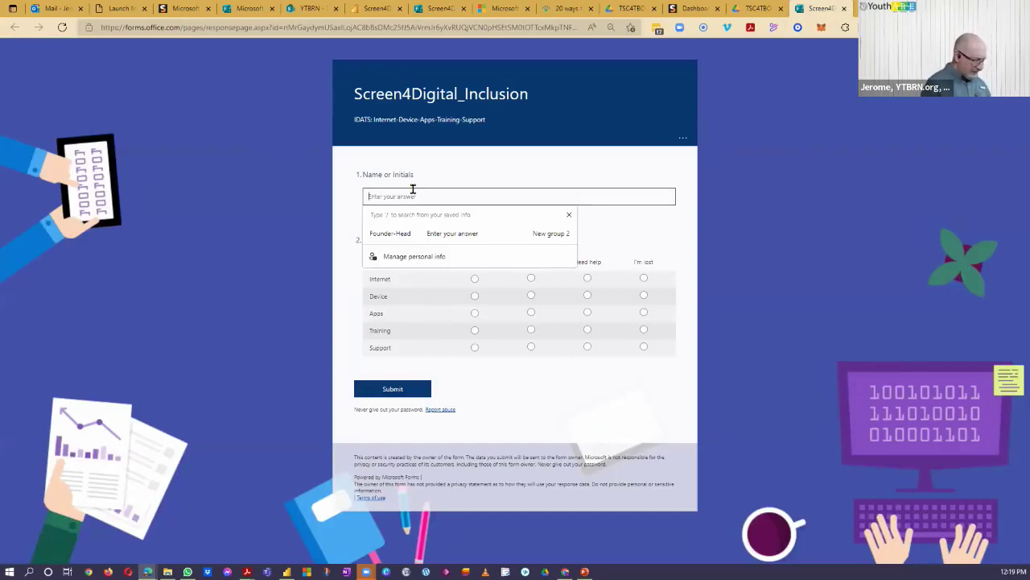
type("Denny")
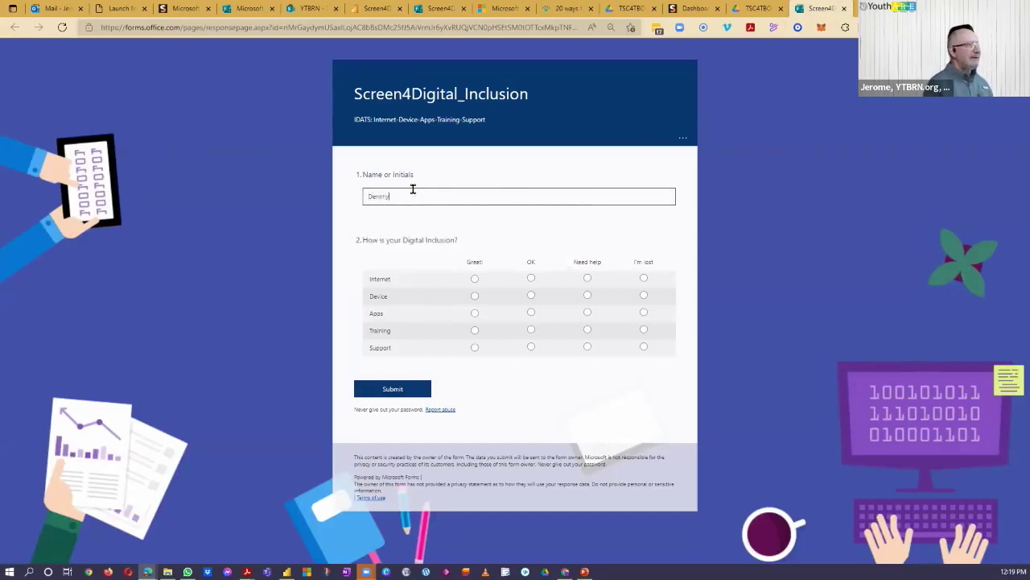
Correct the respondent's name, rate Internet OK, Device and Apps I'm lost, Training and Support Need help, and submit the response
key("BackSpace")
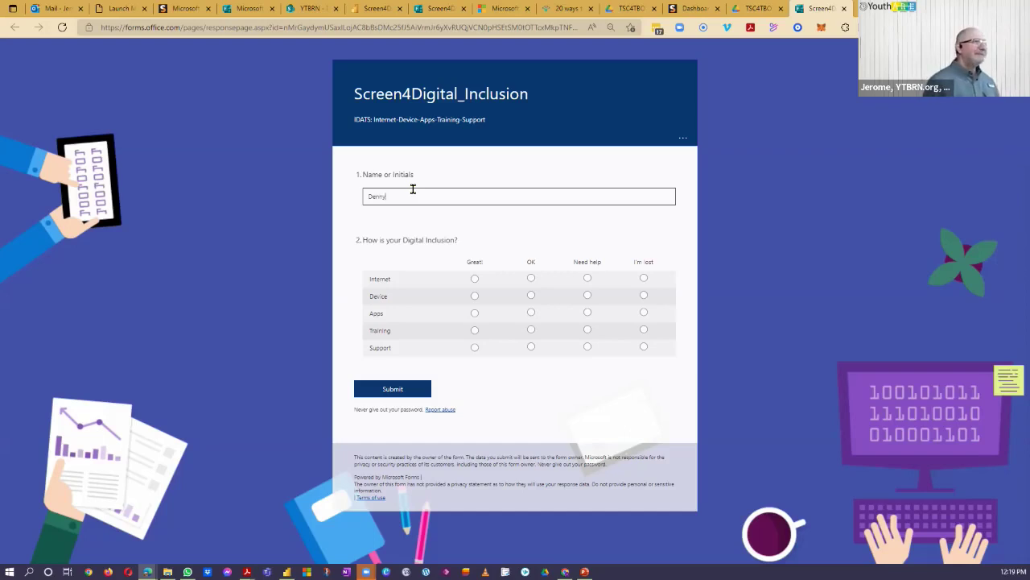
left_click(531, 278)
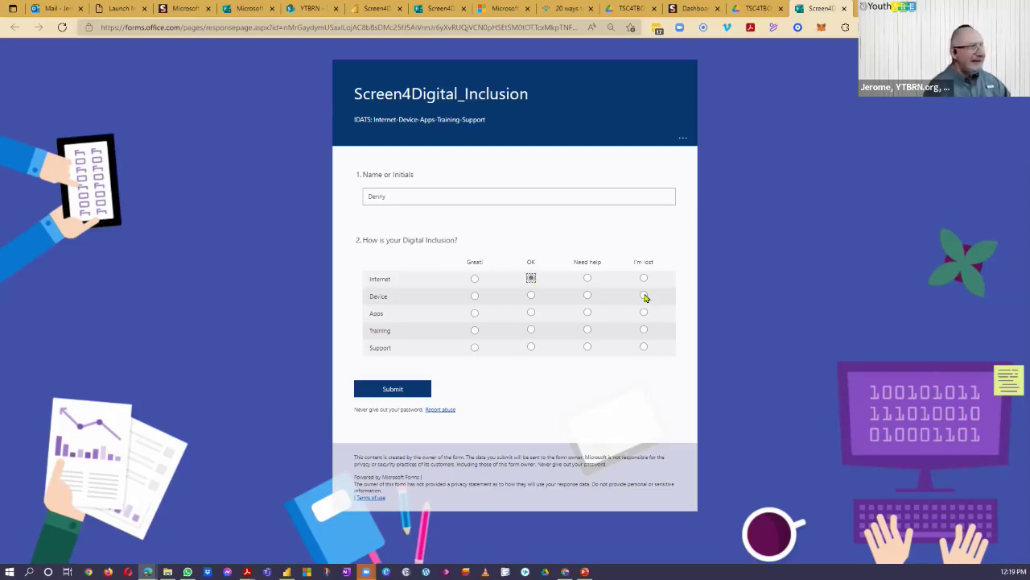
left_click(644, 295)
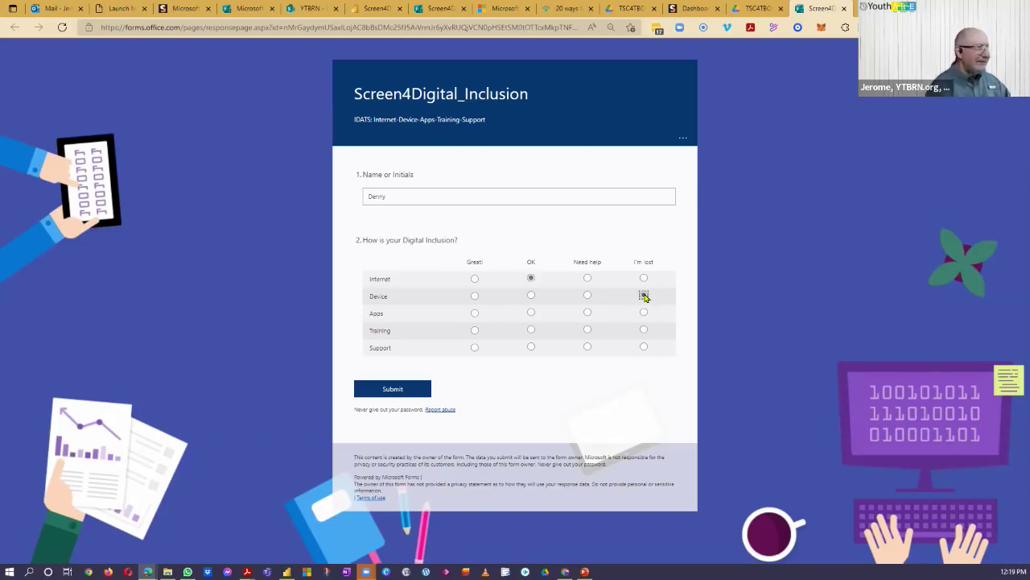
left_click(644, 313)
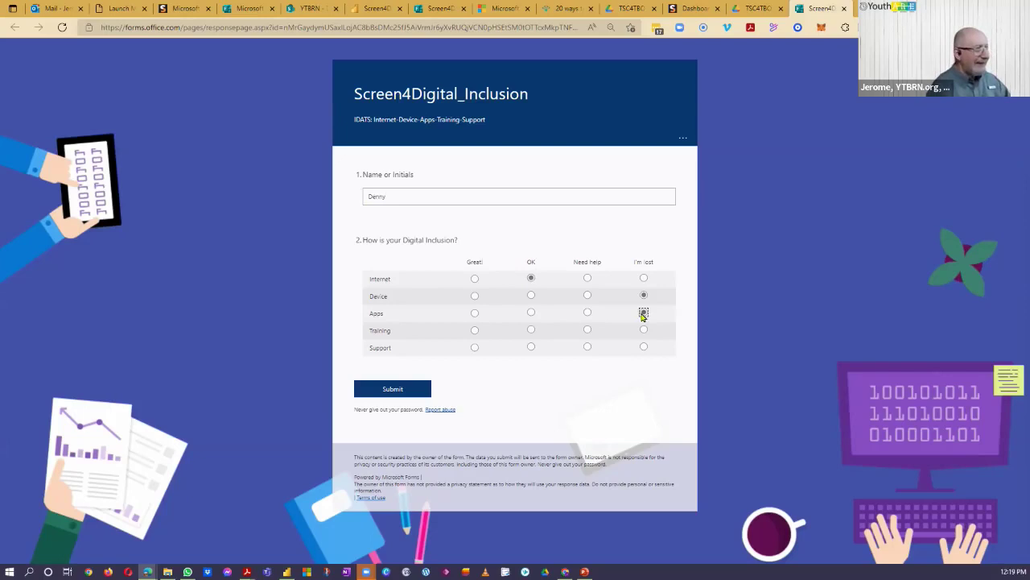
left_click(587, 330)
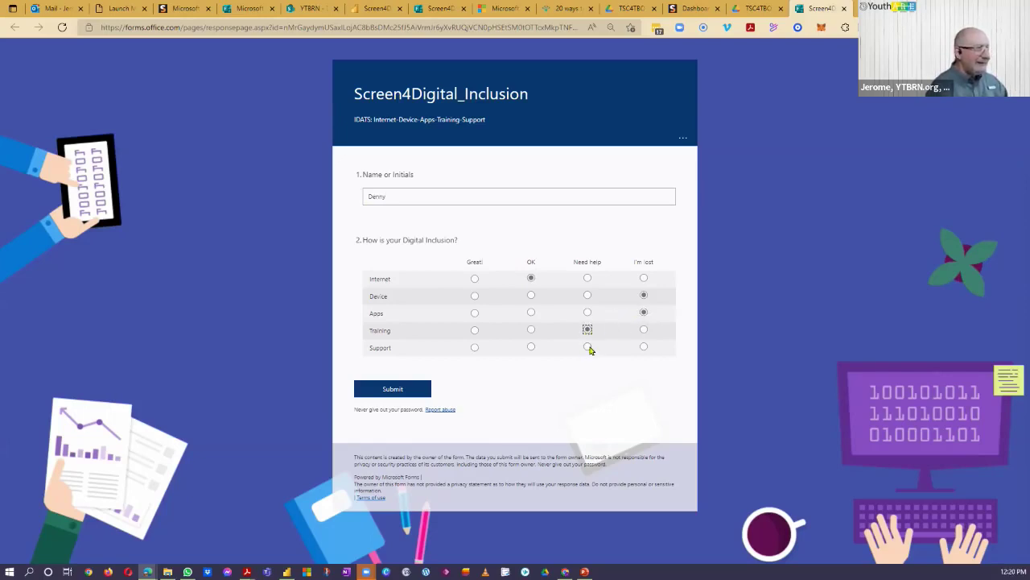
left_click(587, 347)
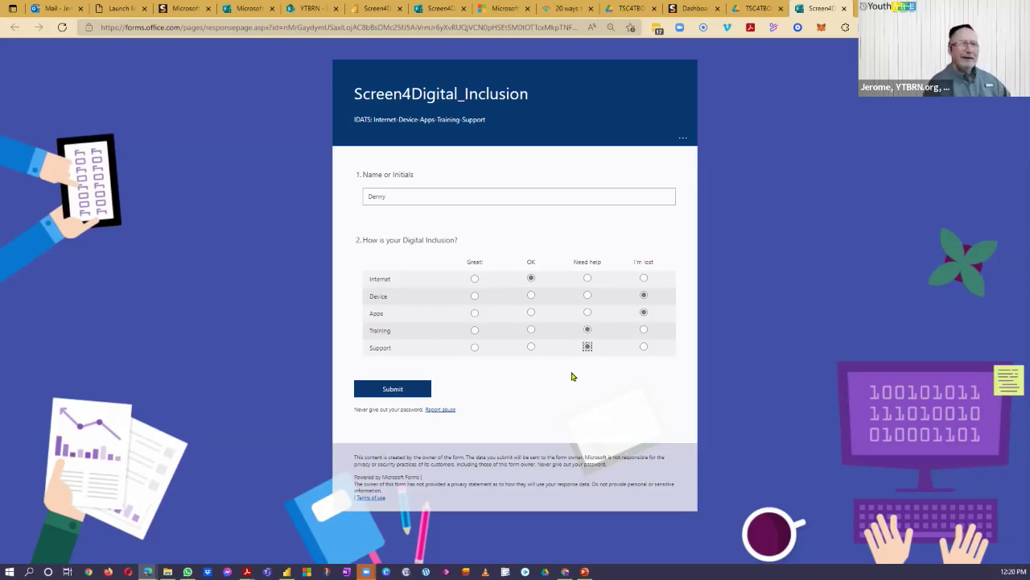
left_click(389, 389)
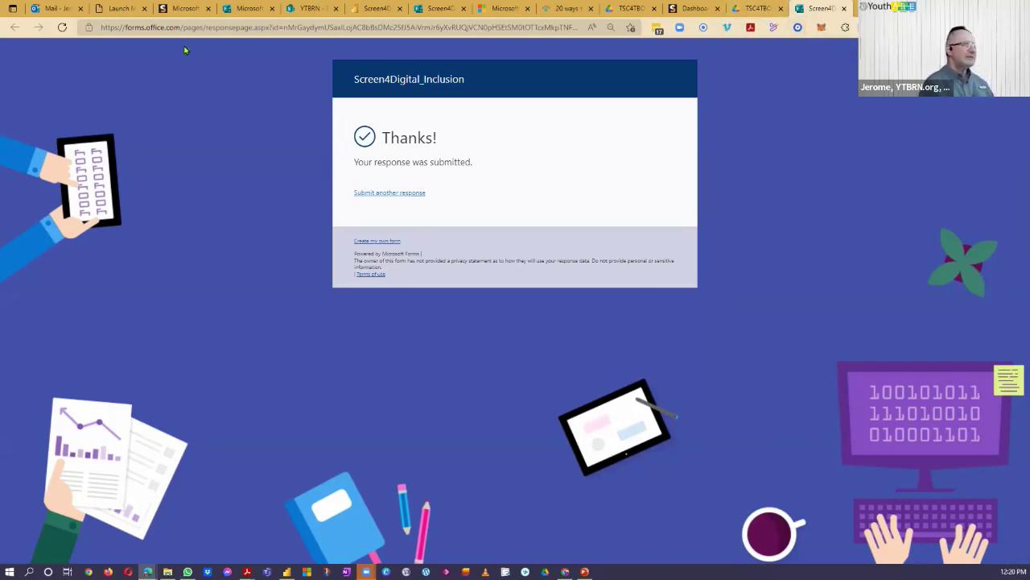
Open Screen4Digital_Inclusion.xlsx from the YTBRN document library on SharePoint and reload the workbook
left_click(237, 11)
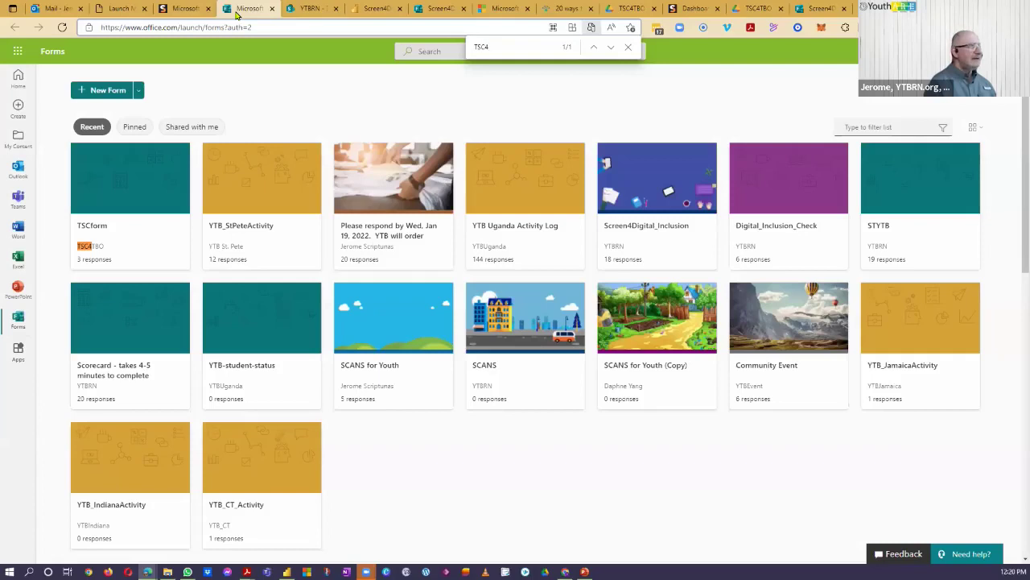
left_click(304, 10)
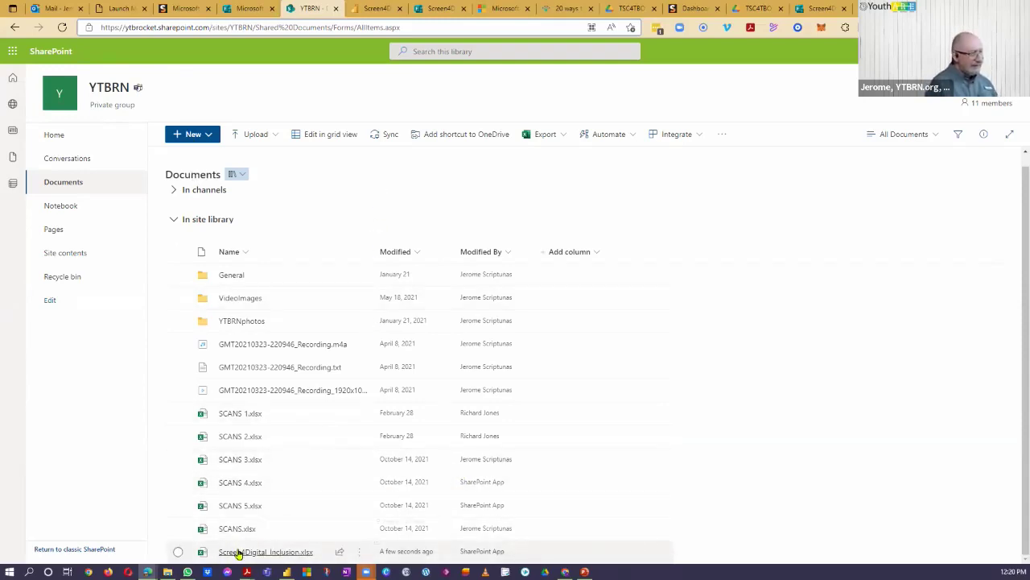
mouse_move(242, 553)
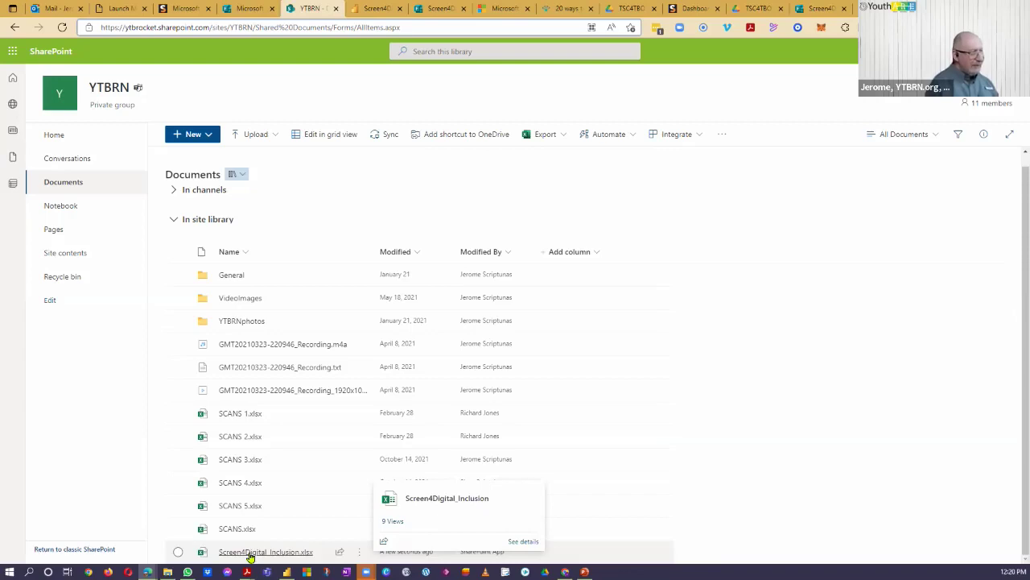
left_click(249, 553)
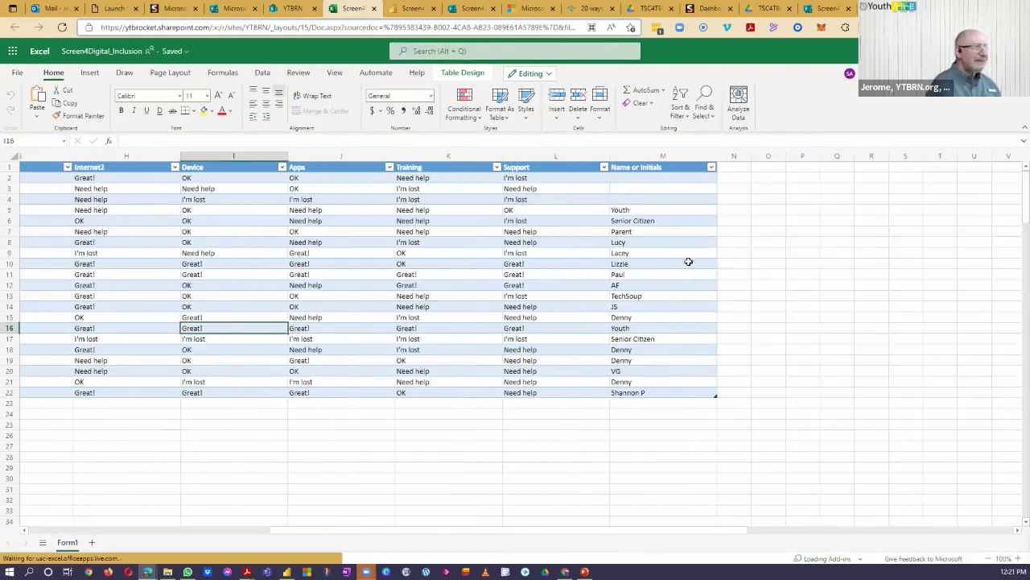
left_click(62, 27)
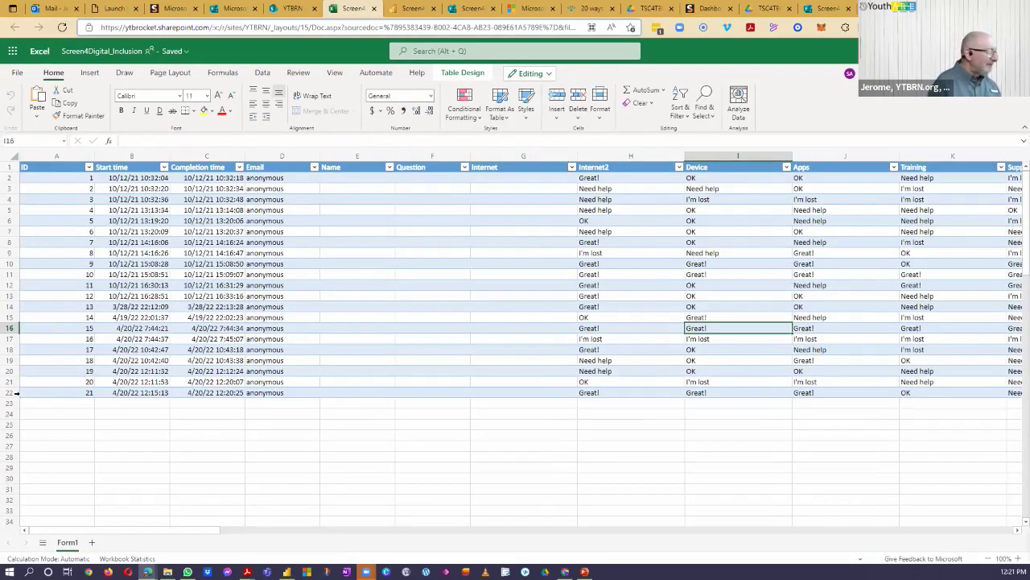
Examine the two newest form responses in rows 22 and 21 of the Form1 sheet across all answer columns
left_click(12, 395)
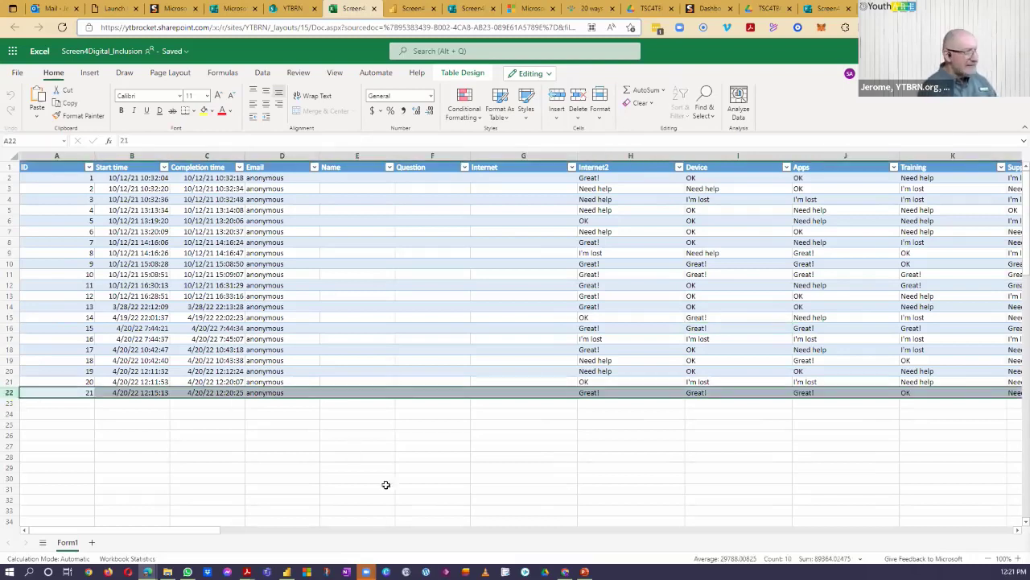
left_click(380, 532)
left_click(612, 529)
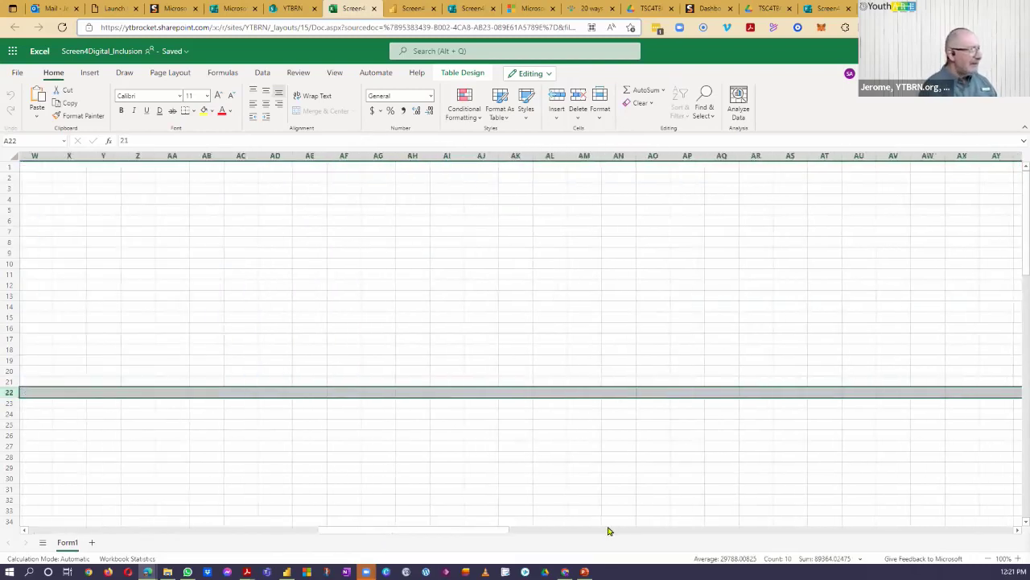
left_click_drag(538, 532, 119, 528)
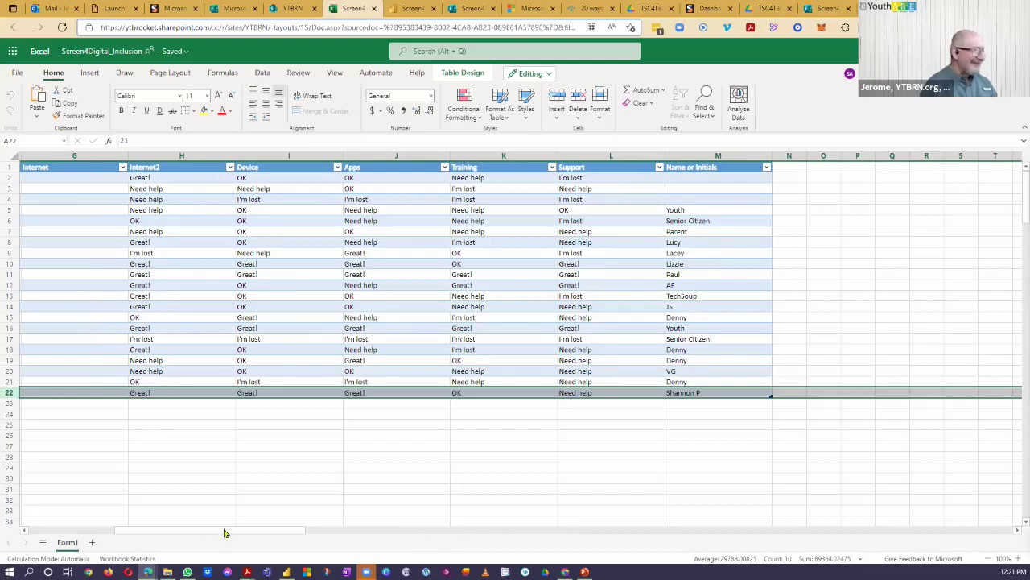
left_click_drag(225, 533, 127, 534)
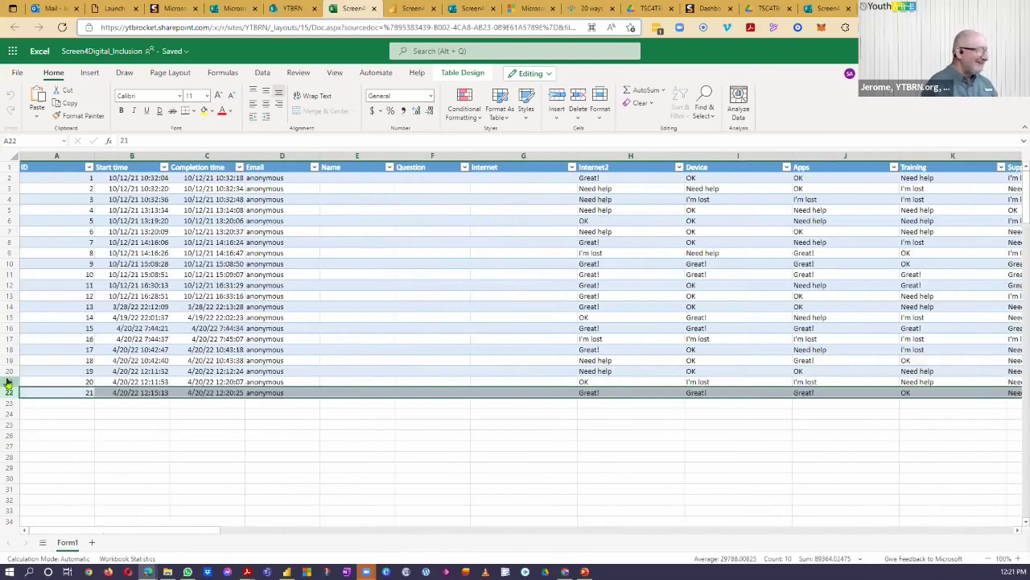
left_click(10, 383)
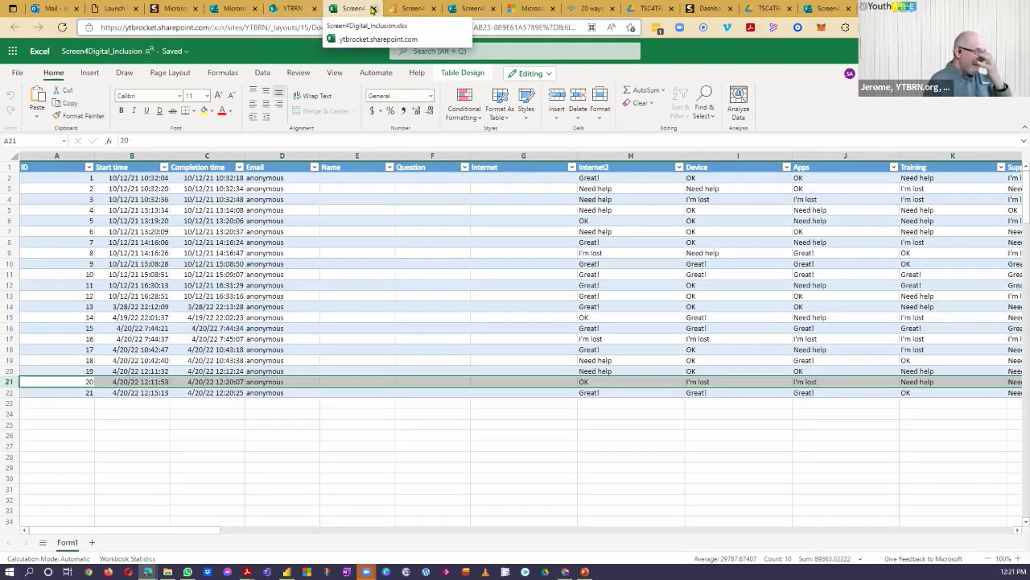
Close the workbook and open the Screen4Digital_Inclusion form from the YTBRN group's forms in Microsoft Forms
left_click(373, 10)
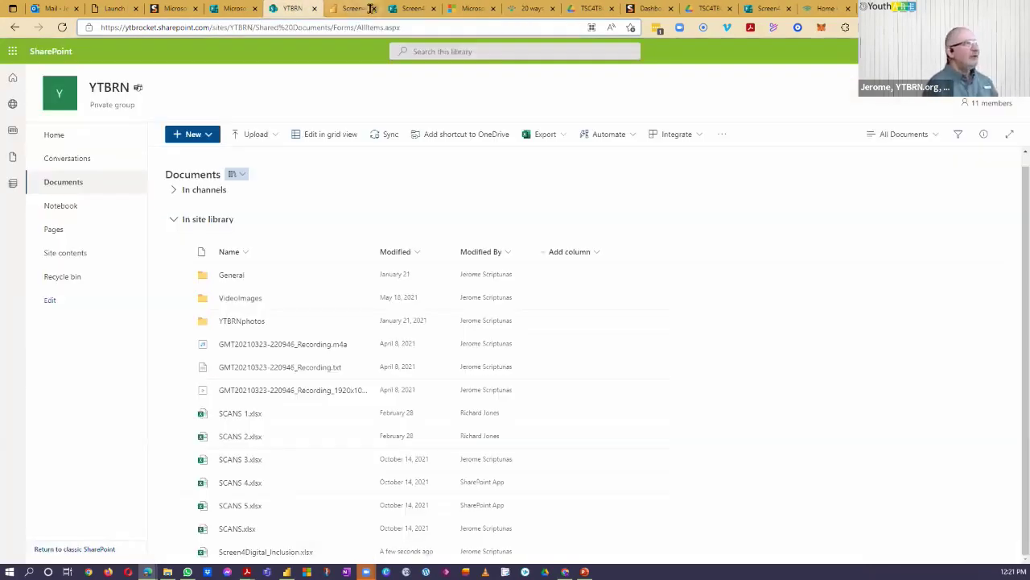
left_click(238, 8)
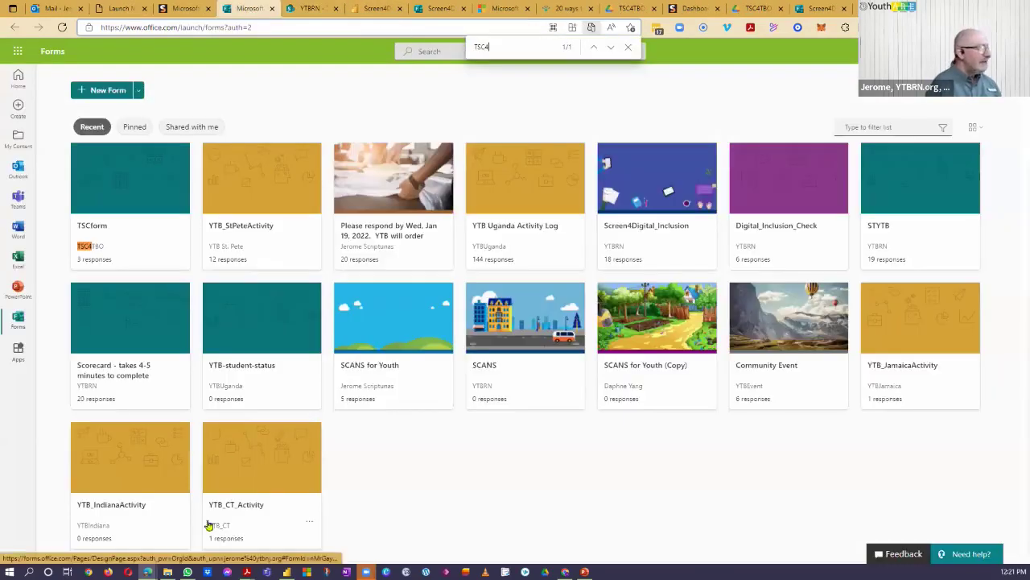
scroll(208, 525, "down", 10)
scroll(202, 494, "up", 6)
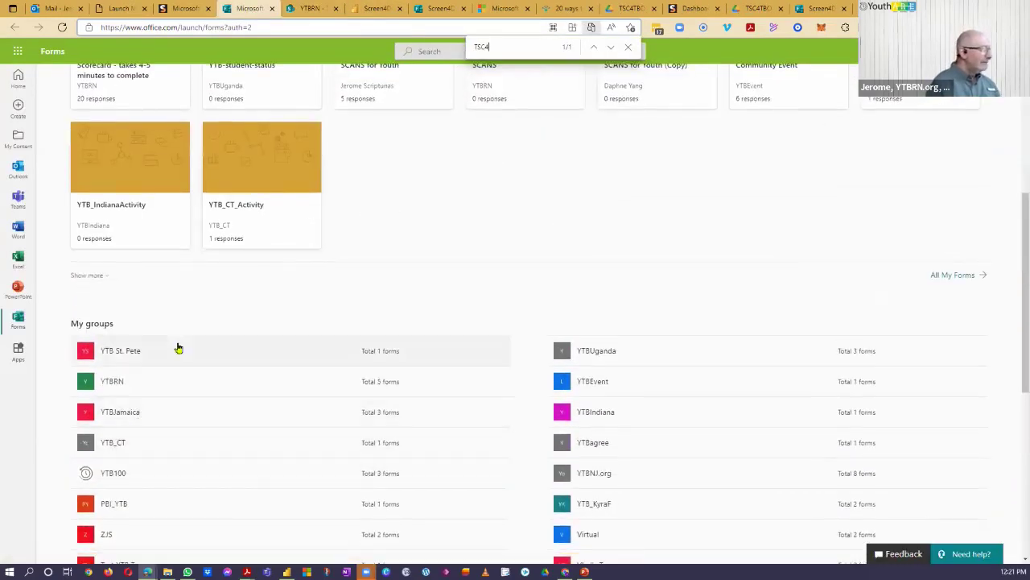
left_click(111, 380)
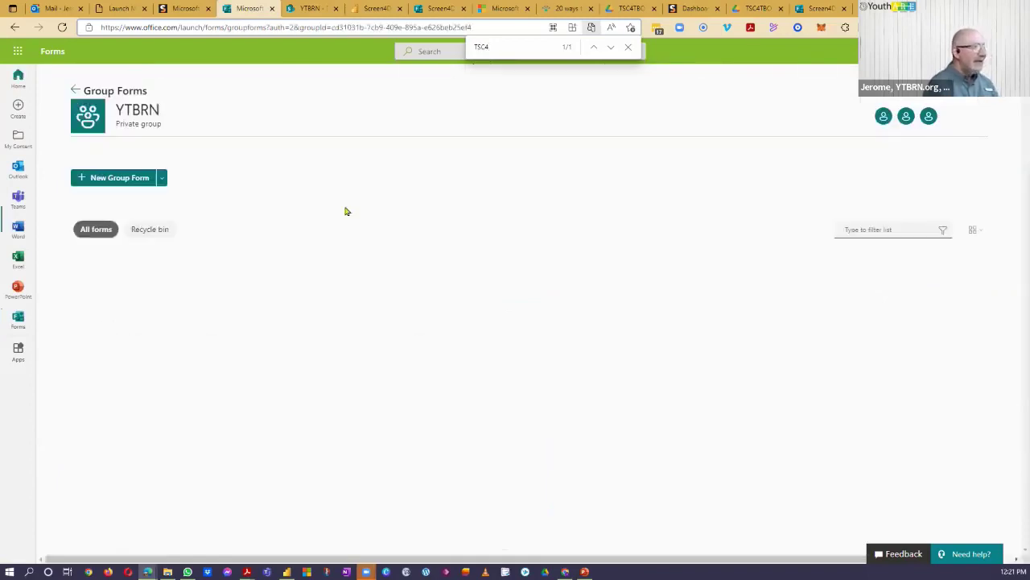
left_click(114, 331)
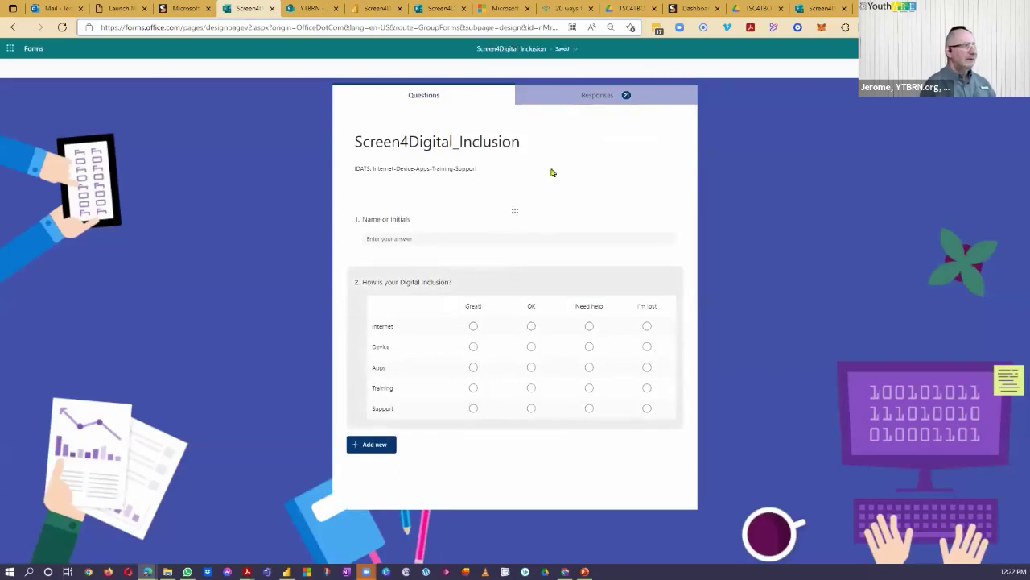
Review the form's response summary and the first three individual results, and switch to the Screen4DI report in Power BI Desktop
left_click(595, 97)
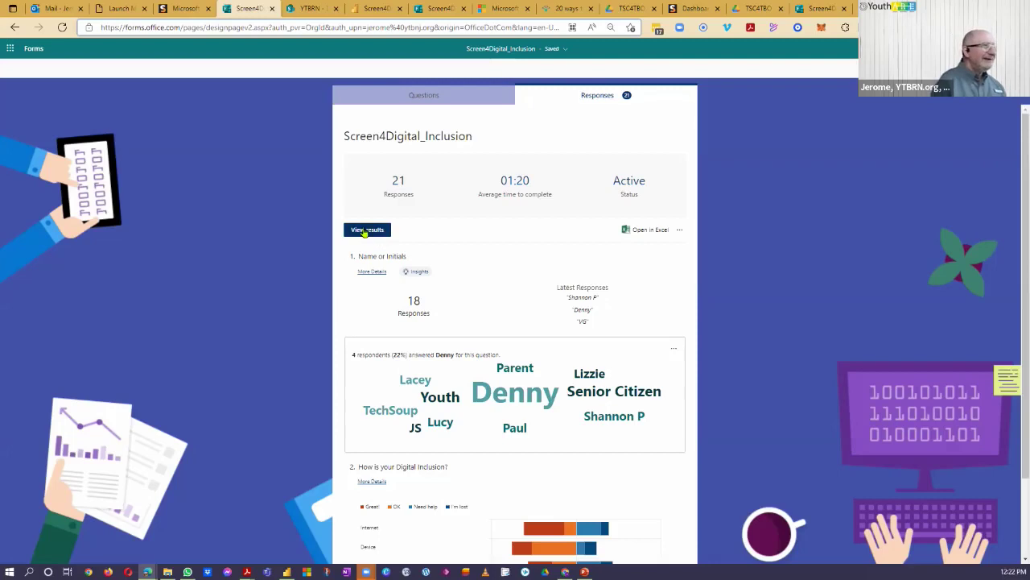
left_click(363, 230)
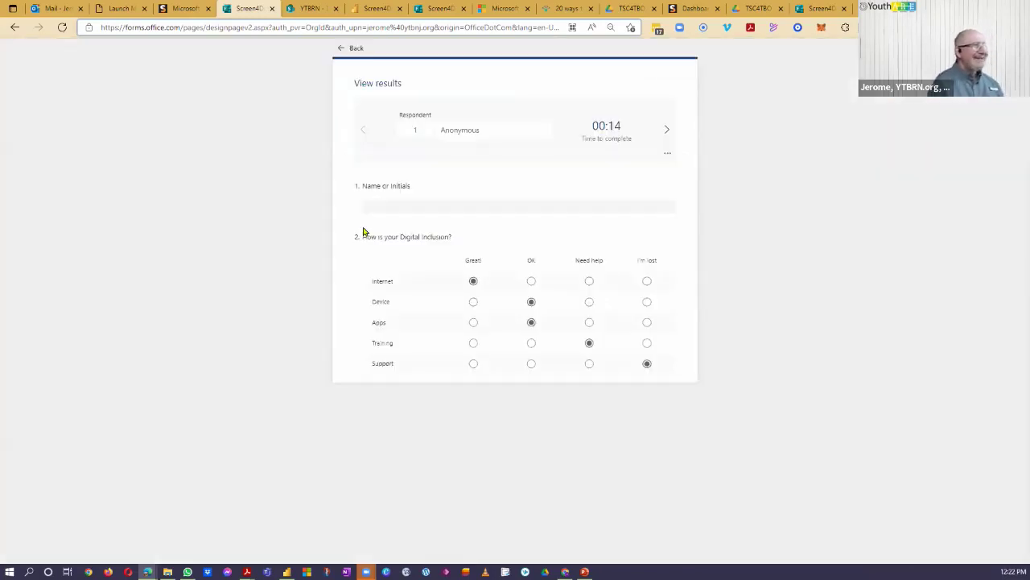
left_click(667, 129)
left_click(667, 130)
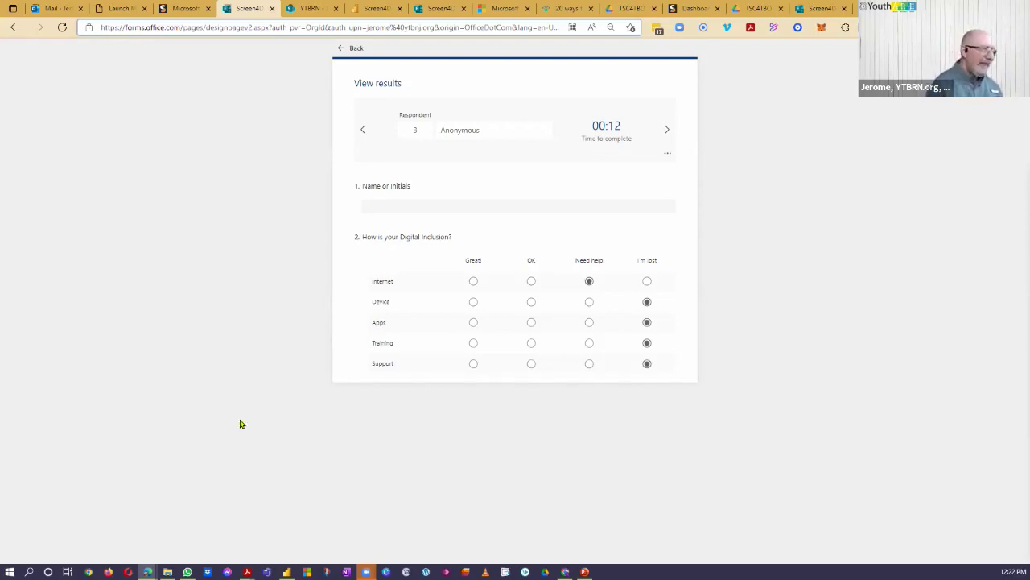
mouse_move(287, 572)
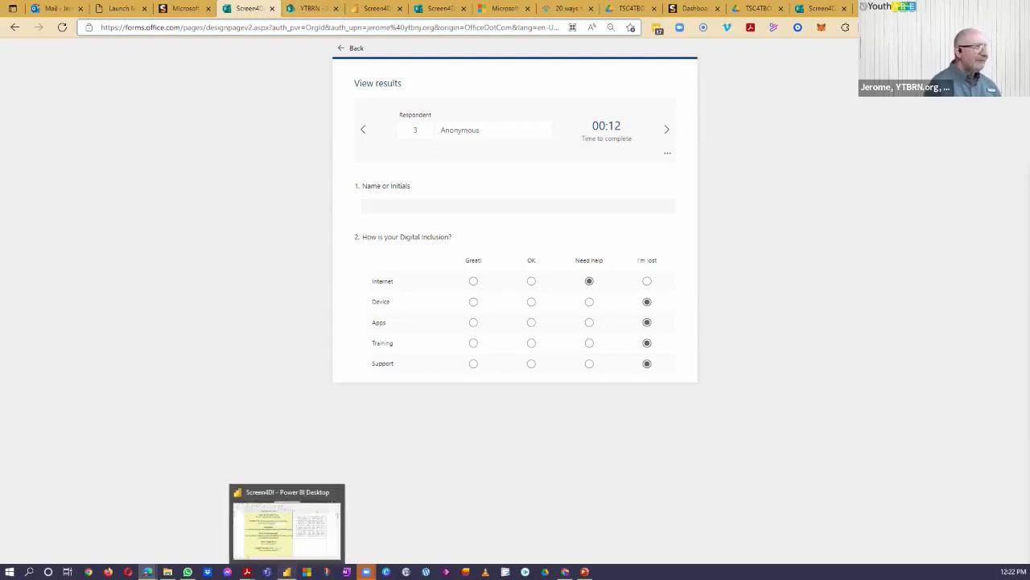
left_click(288, 571)
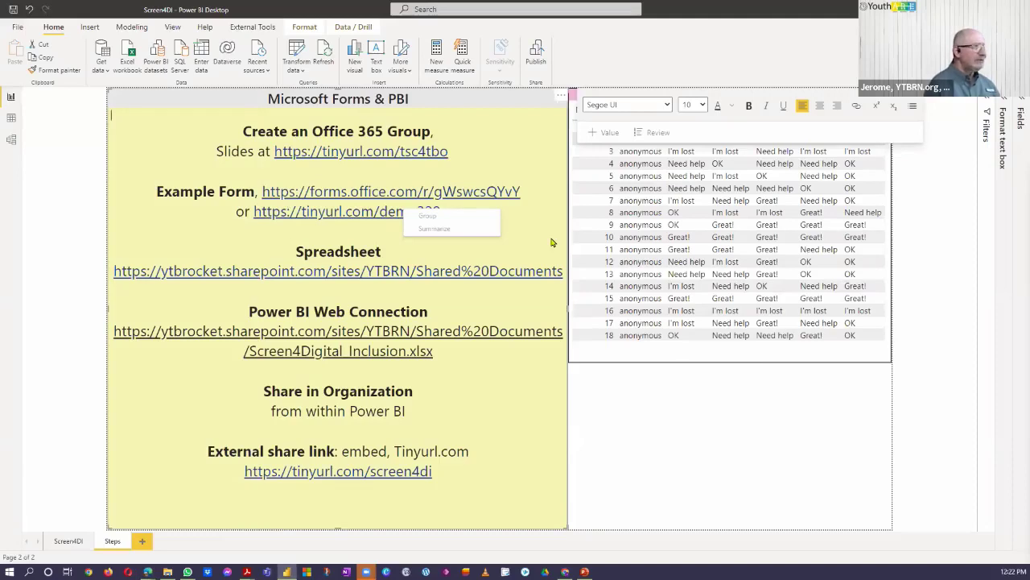
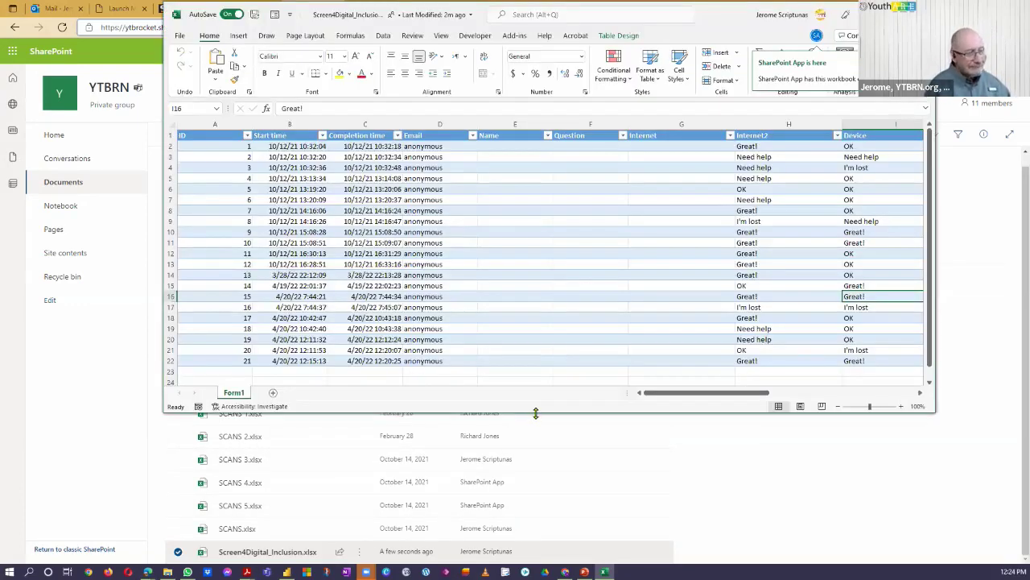
Enlarge the Excel window downwards and copy the file path of the Screen4Digital_Inclusion workbook from its file info
left_click_drag(536, 412, 547, 544)
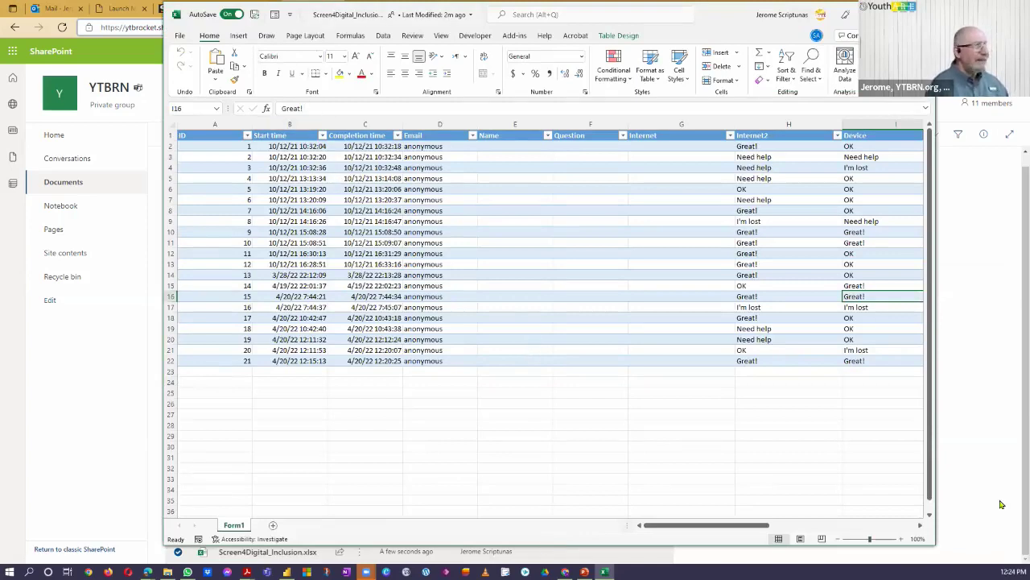
left_click(180, 37)
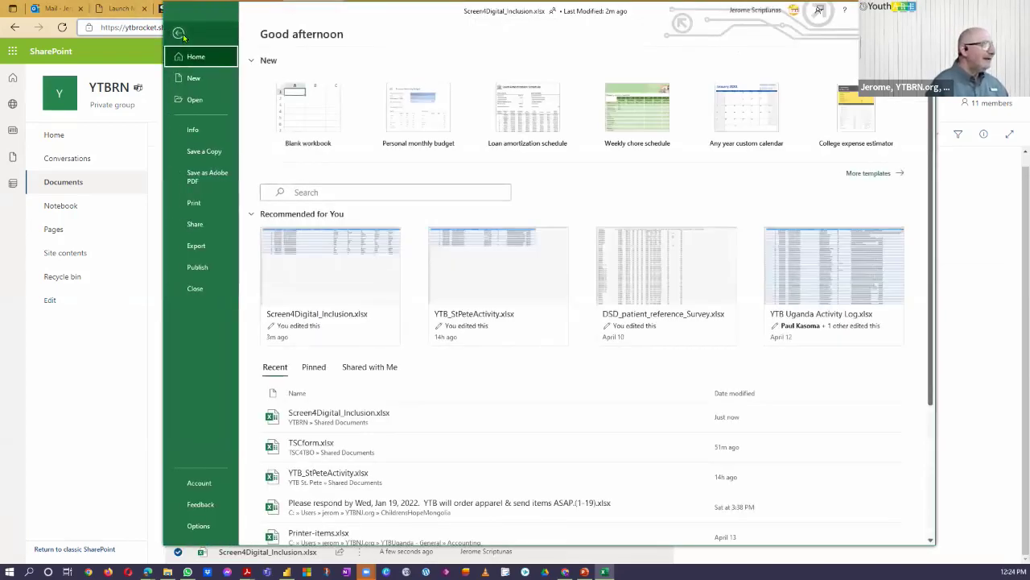
left_click(190, 132)
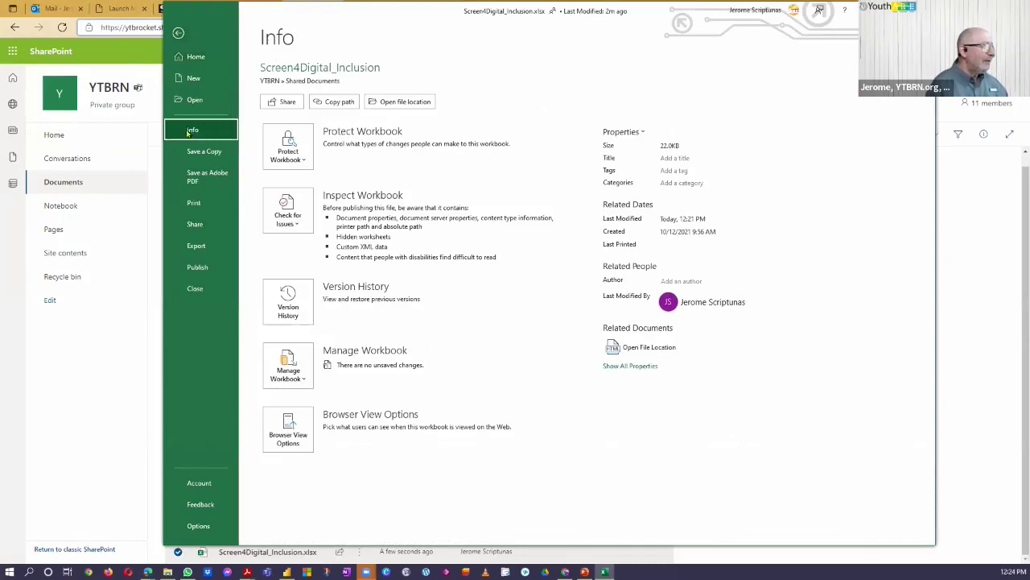
left_click(334, 103)
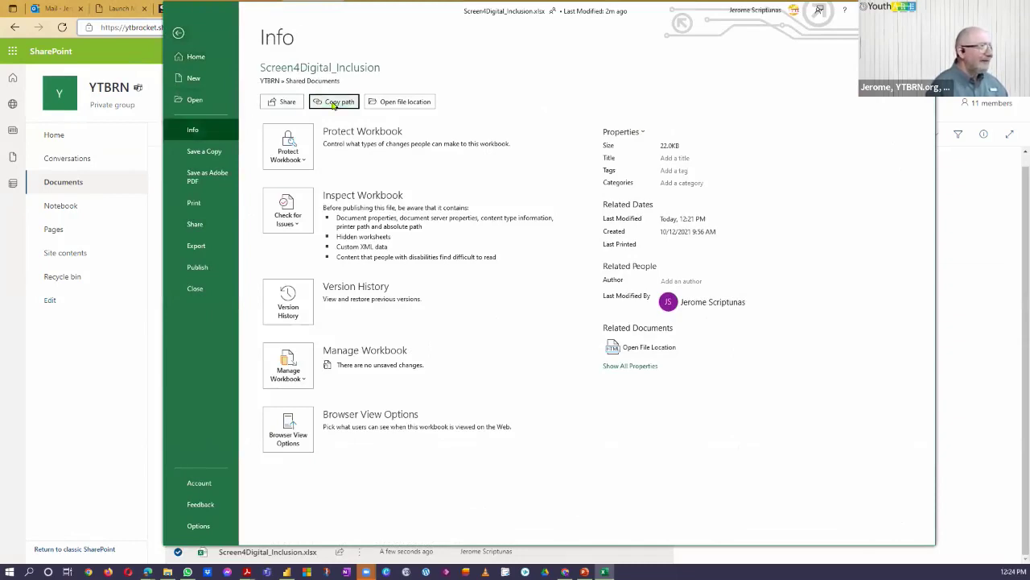
Paste the copied workbook path into a new browser tab's address and remove the ?web=1 ending after .xlsx
key("alt+Tab")
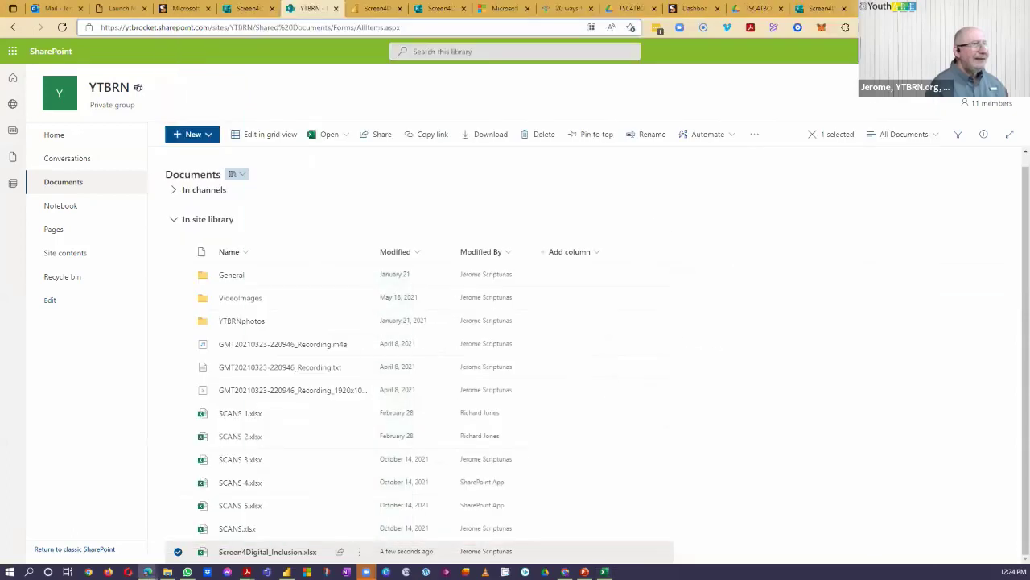
key("ctrl+t")
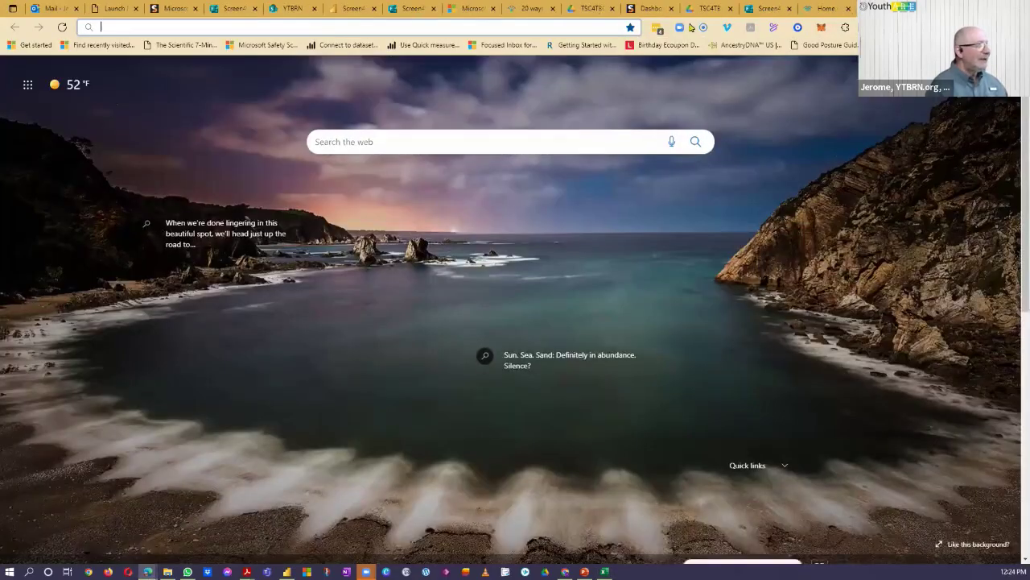
left_click(315, 28)
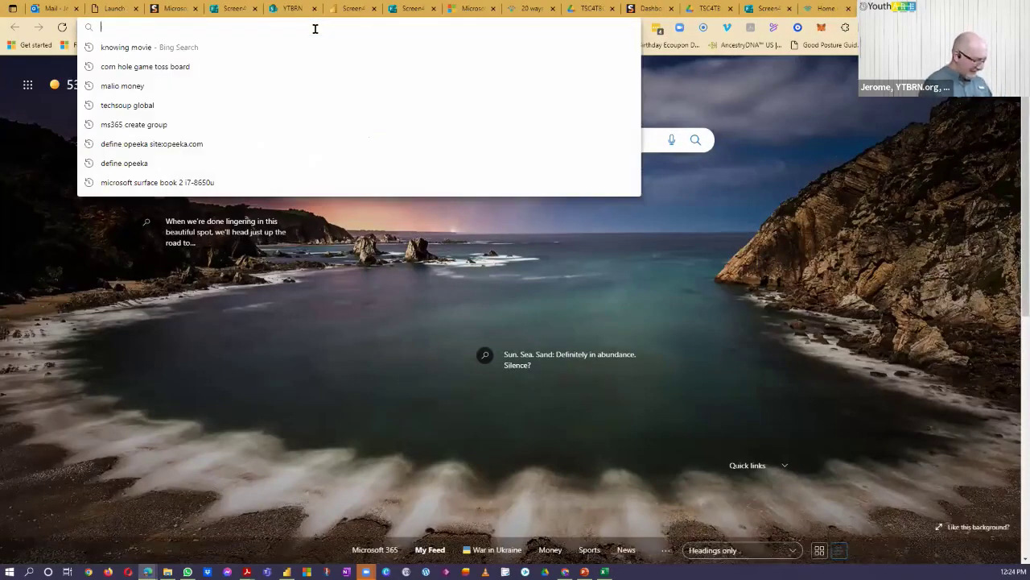
type("https://ytbrocket.sharepoint.com/sites/YTBRN/Shared%20Documents/Screen4Digital_Inclusion.xlsx?web=1")
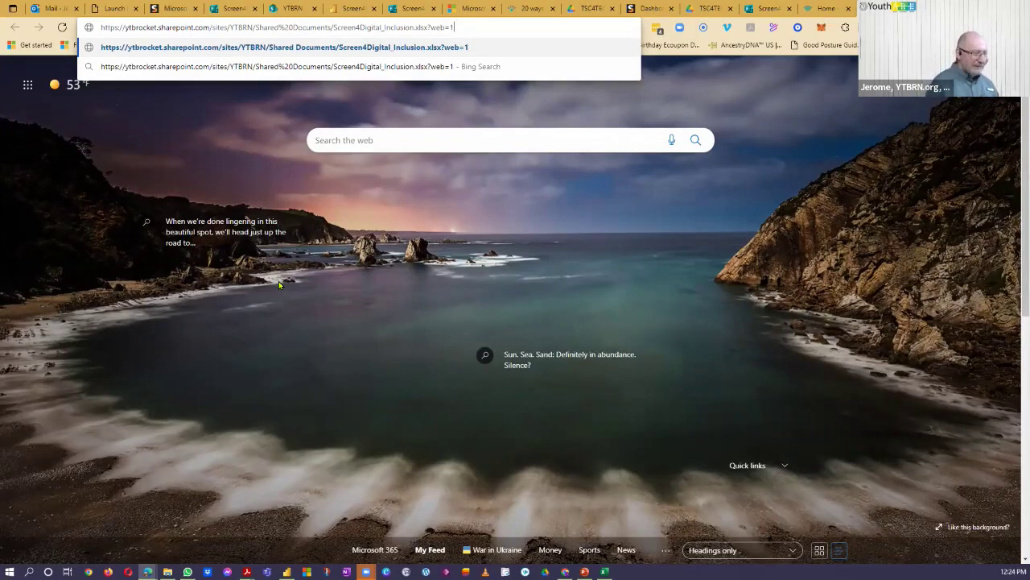
key("BackSpace")
key("BackSpace")
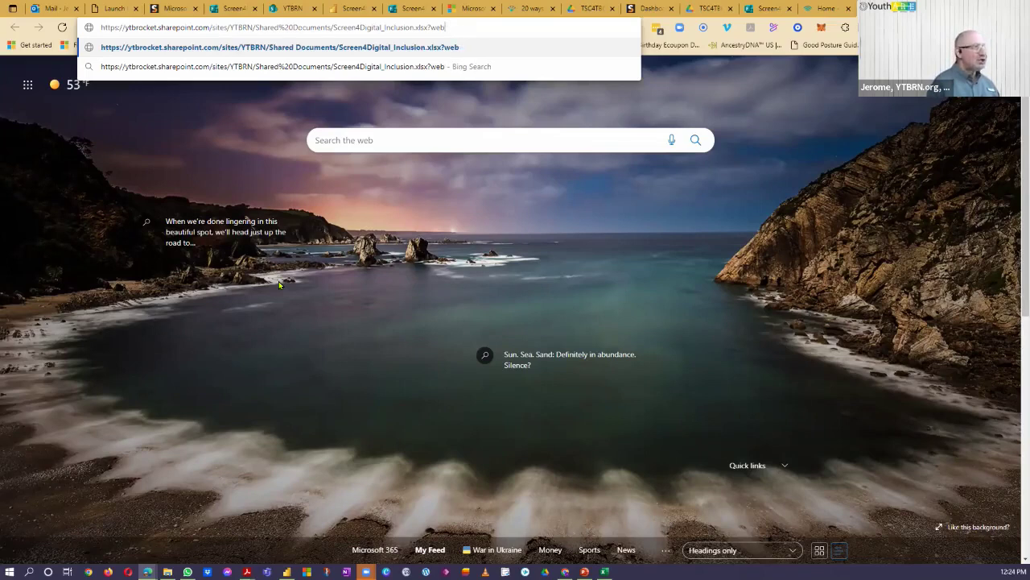
key("BackSpace")
key("BackSpace")
key("BackSpace")
key("BackSpace")
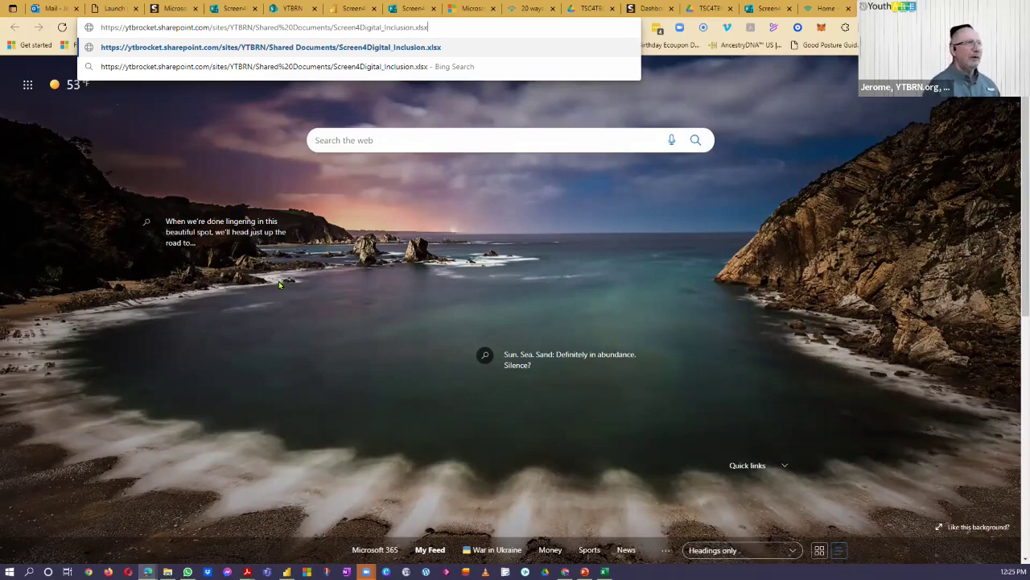
Copy the trimmed address over the Power BI Web Connection link on the Steps page in Power BI Desktop and return to the Screen4DI page
triple_click(437, 22)
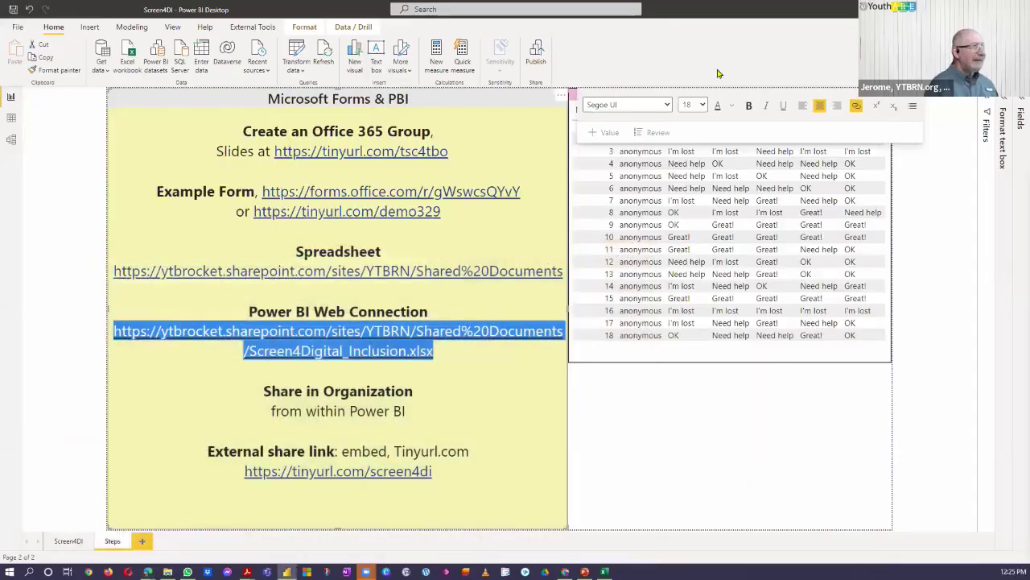
type("https://ytbrocket.sharepoint.com/sites/YTBRN/Shared%20Documents/Screen4Digital_Inclusion.xlsx")
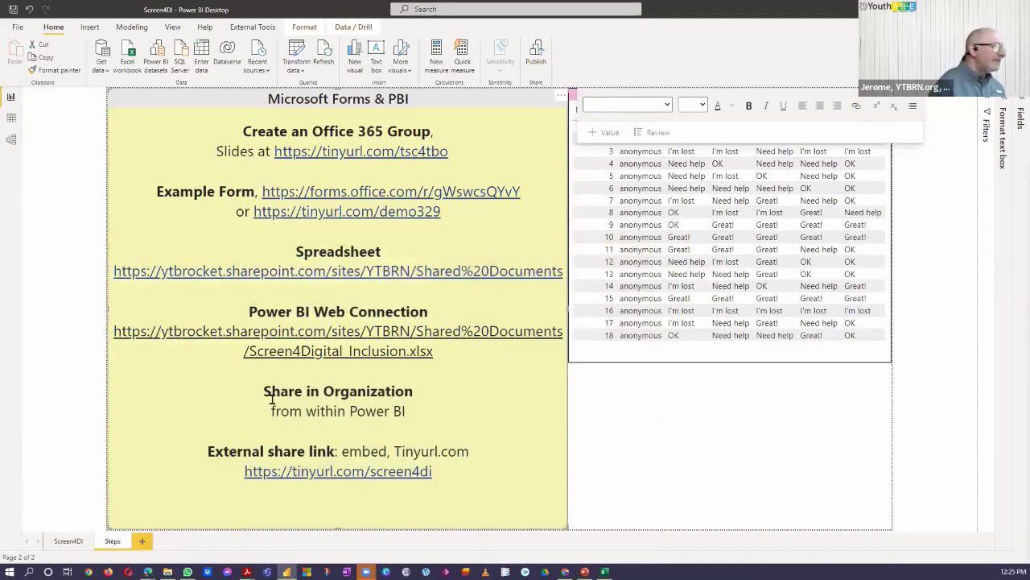
left_click(78, 541)
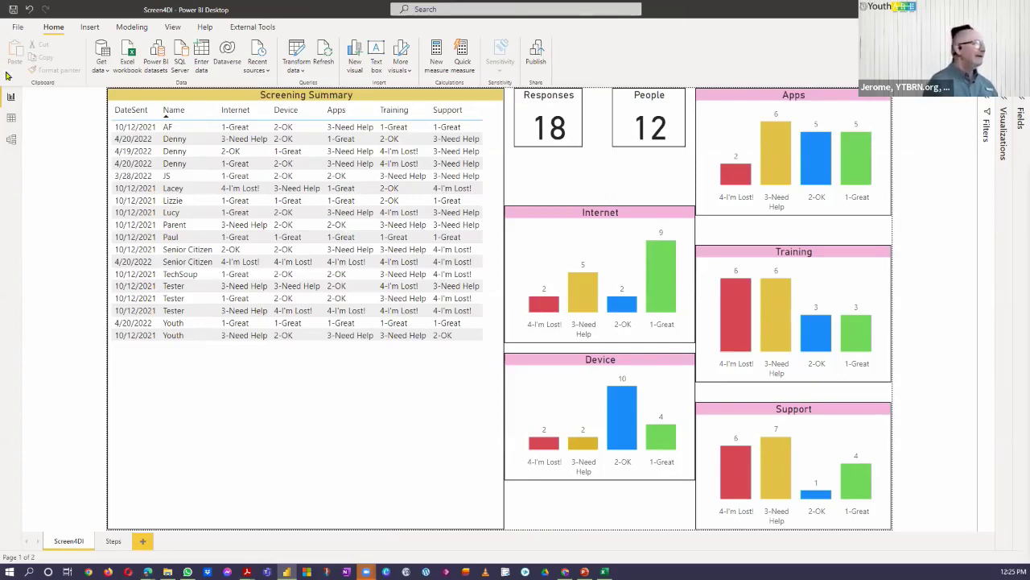
Connect to a basic Web data source using the trimmed Screen4Digital_Inclusion.xlsx URL
left_click(19, 30)
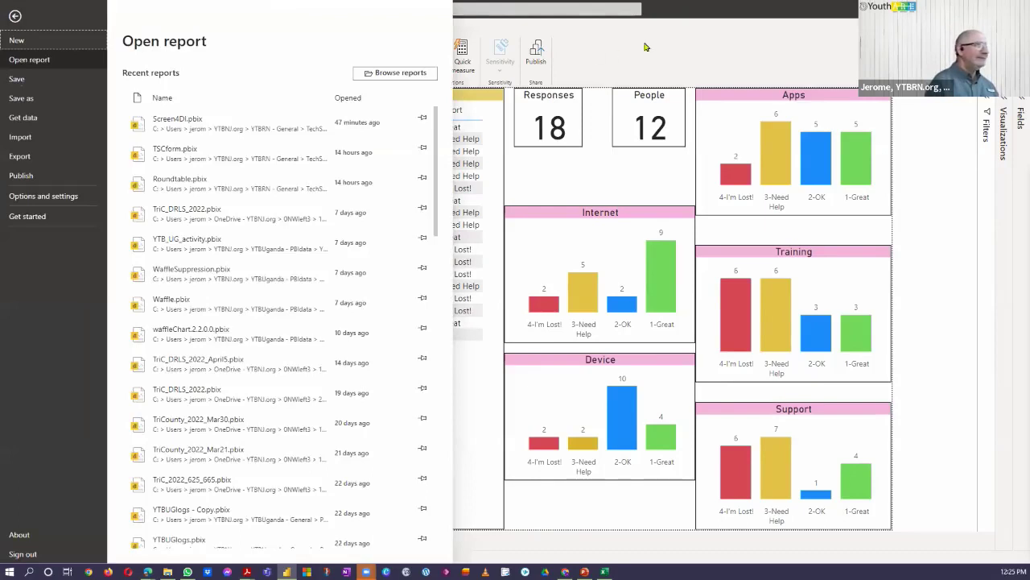
key("Escape")
left_click(103, 73)
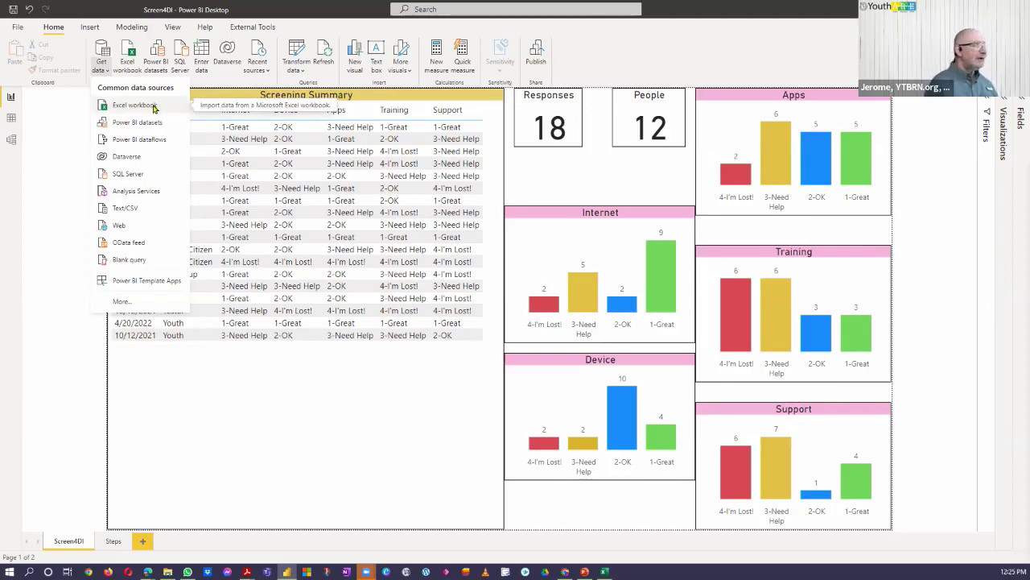
left_click(126, 227)
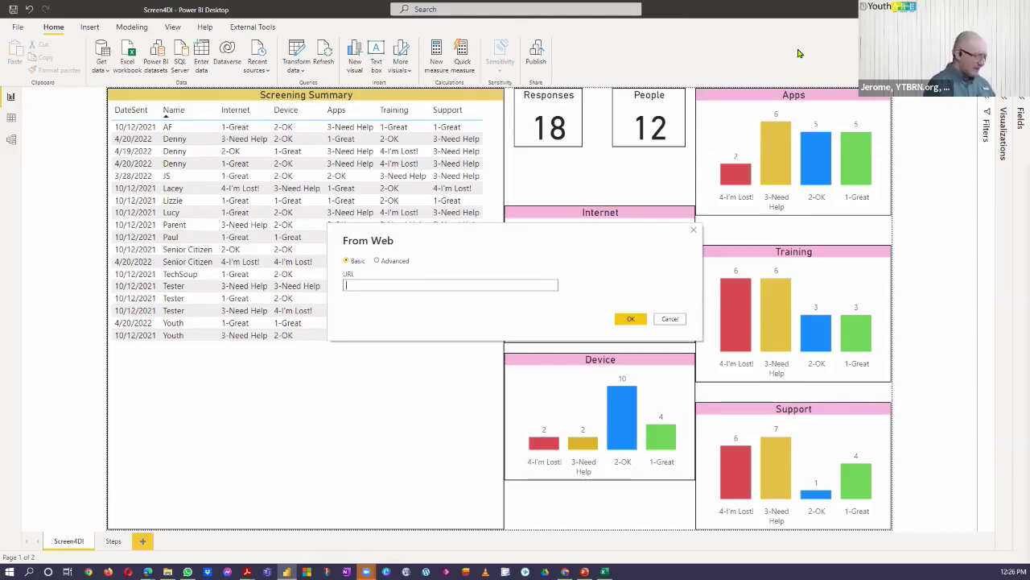
key("ctrl+v")
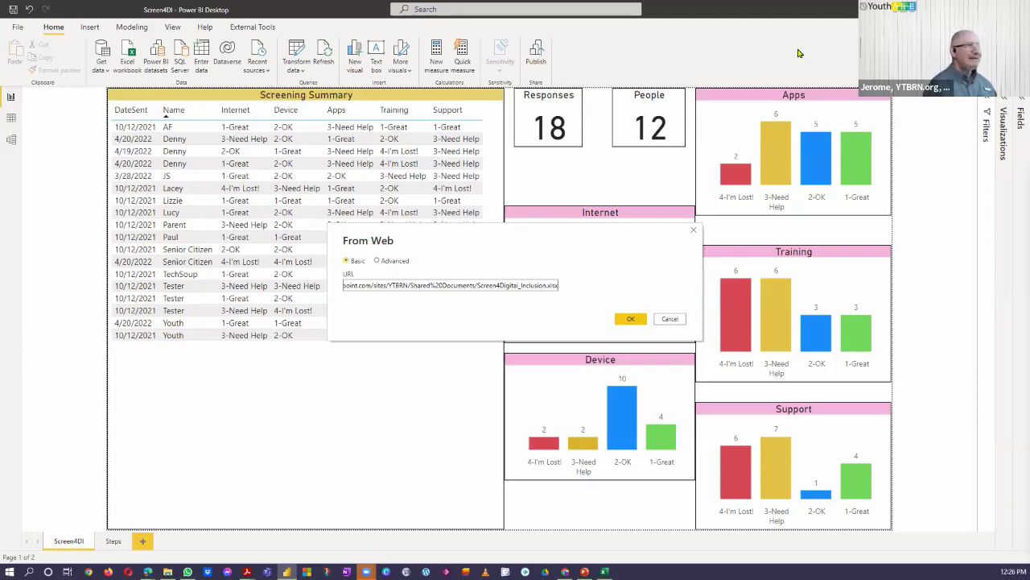
left_click(626, 319)
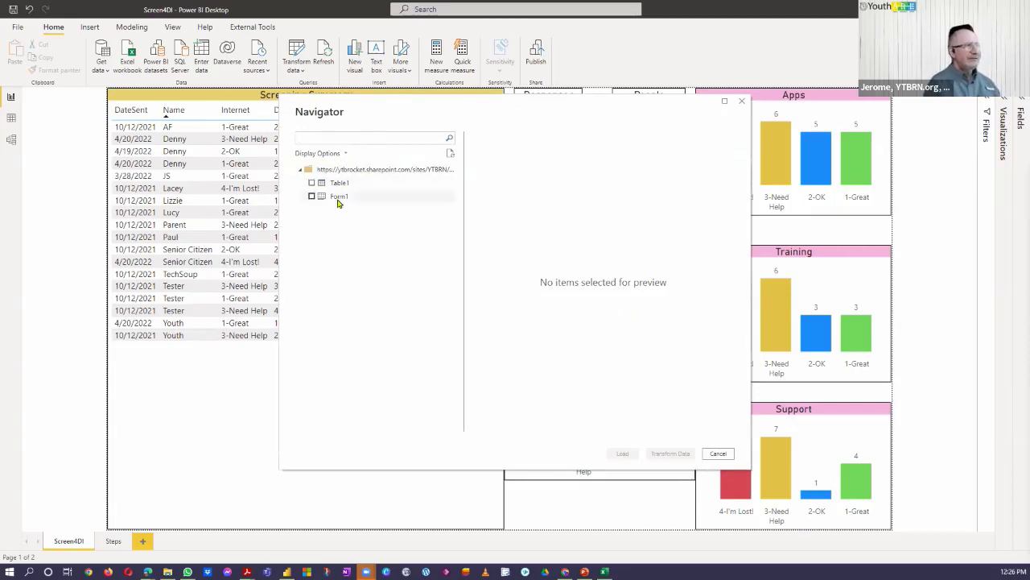
Preview Table1 and Form1, open Form1 for transforming in the Power Query Editor, and make the editor window narrower and taller
left_click(338, 183)
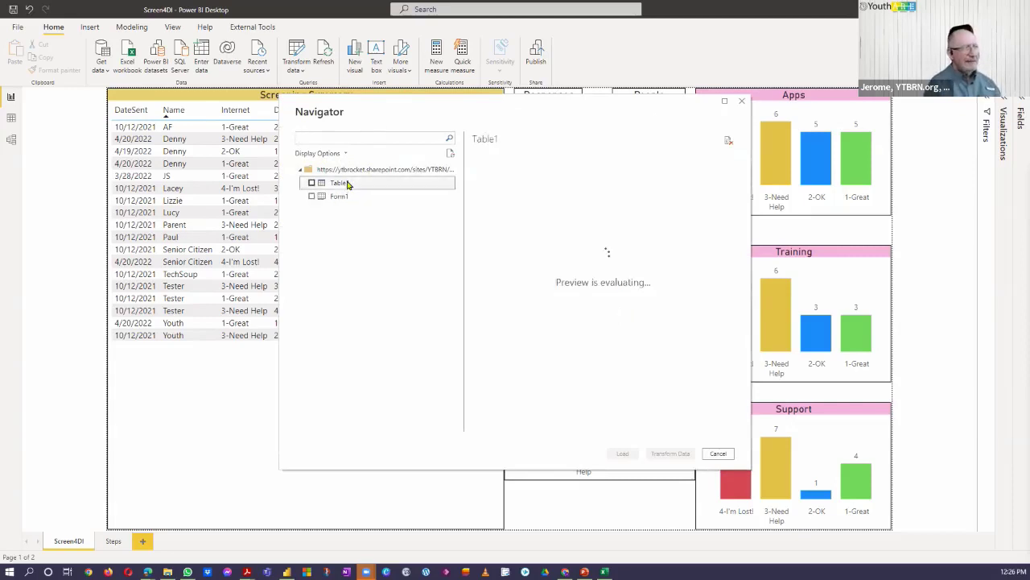
left_click(338, 201)
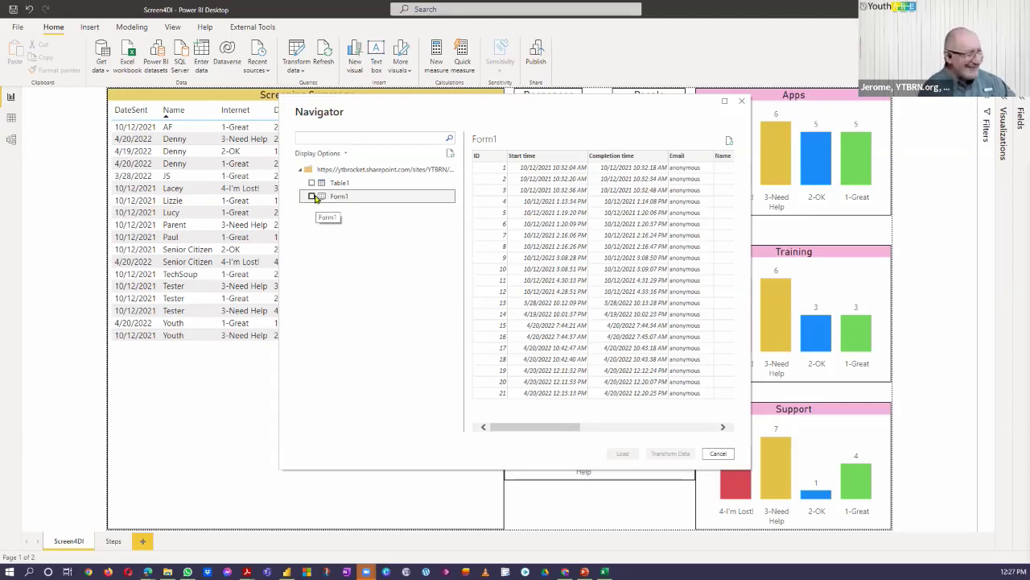
left_click(312, 196)
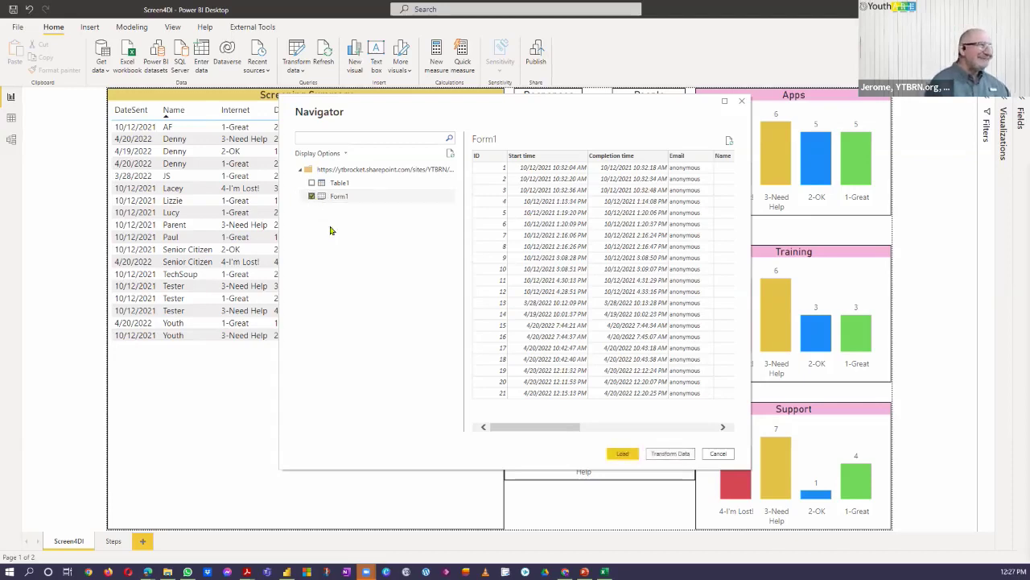
left_click(669, 454)
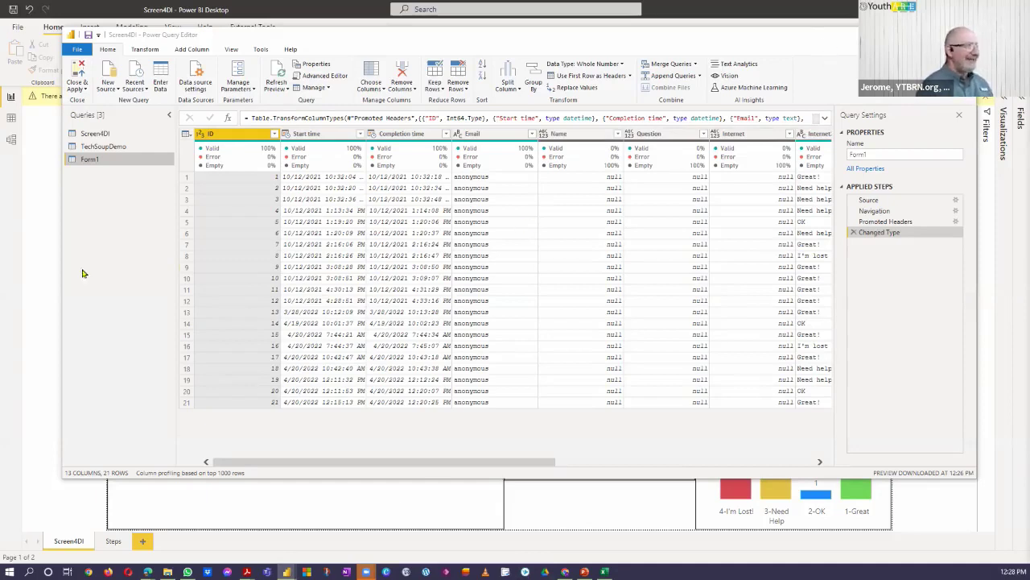
left_click_drag(60, 267, 141, 264)
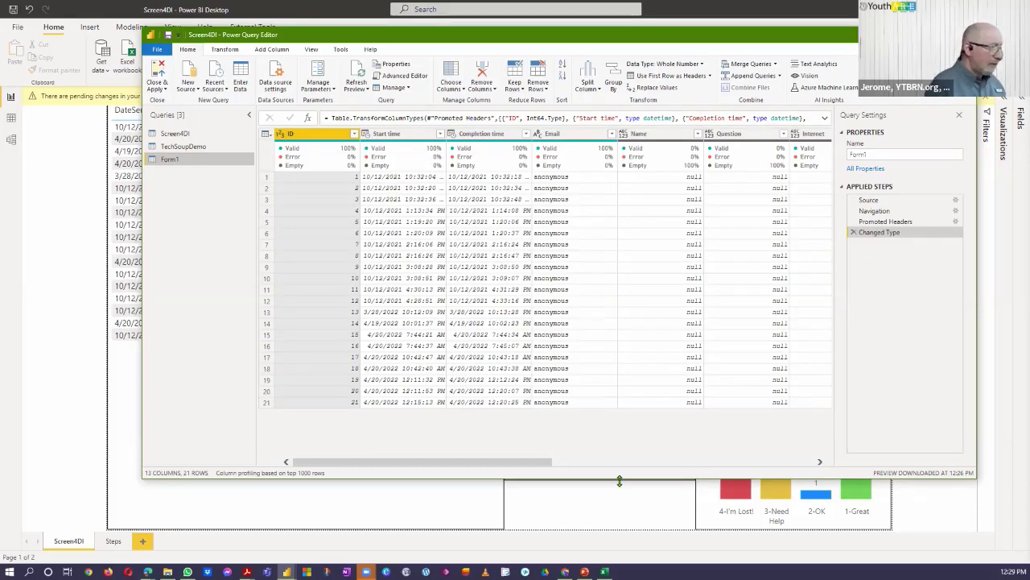
left_click_drag(619, 480, 615, 536)
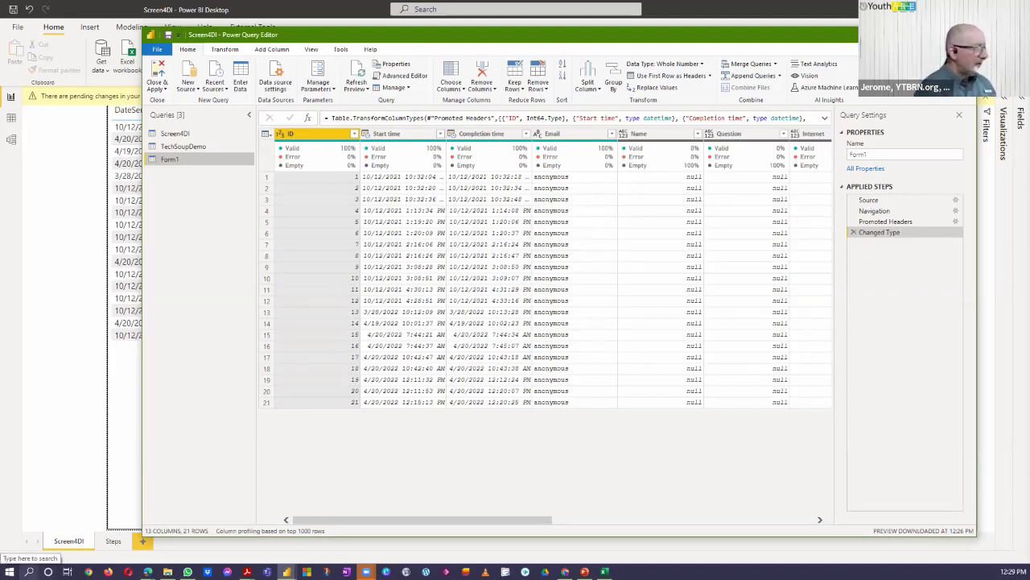
Find the Microsoft Store through the Windows search and open it
left_click(28, 571)
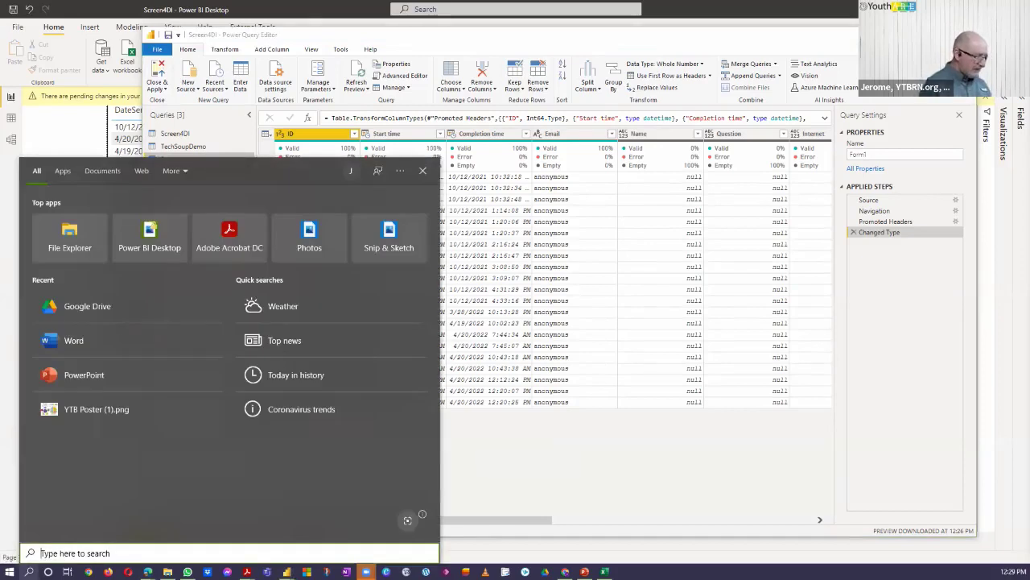
type("mico")
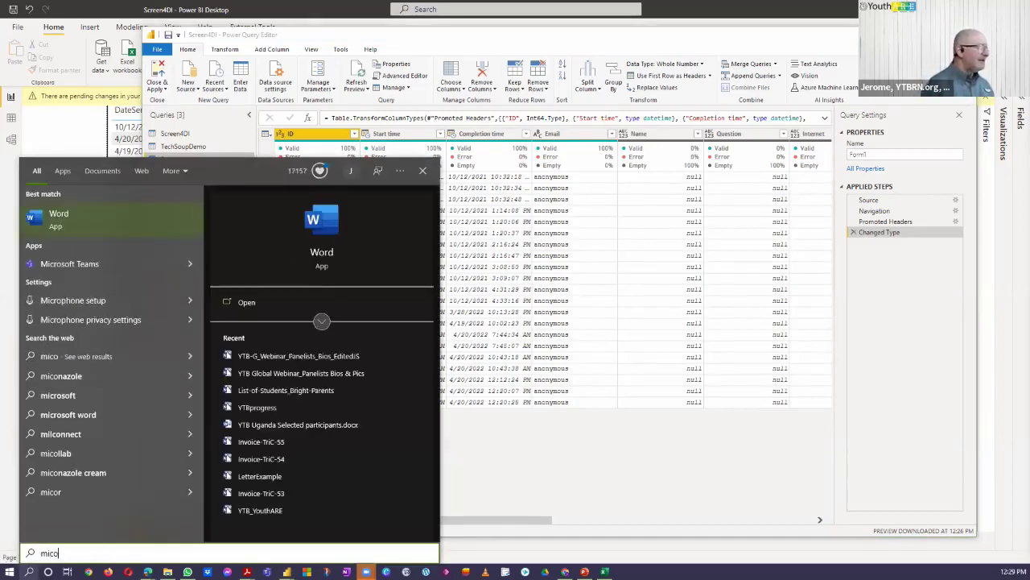
key("BackSpace")
type("r")
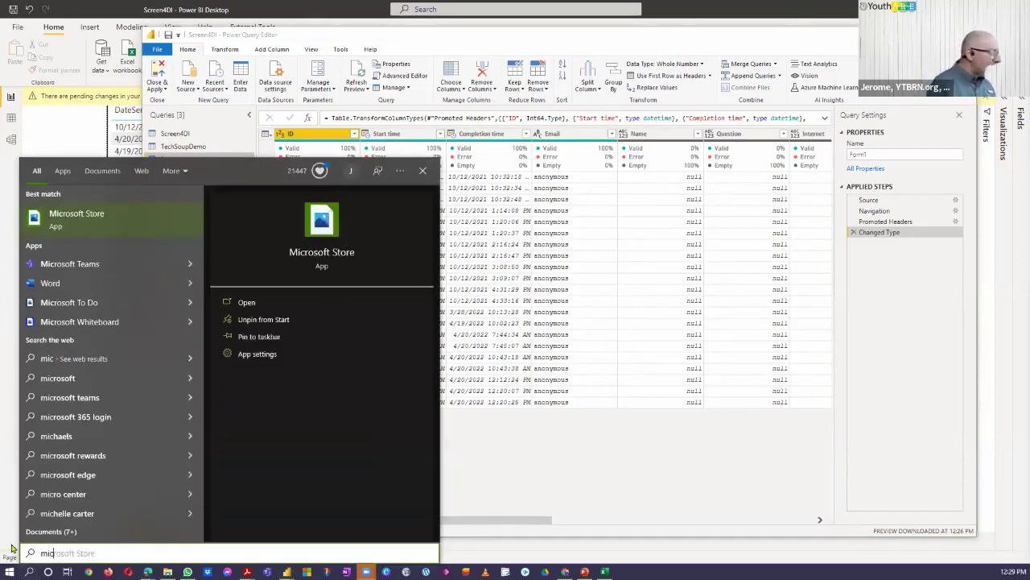
left_click(90, 222)
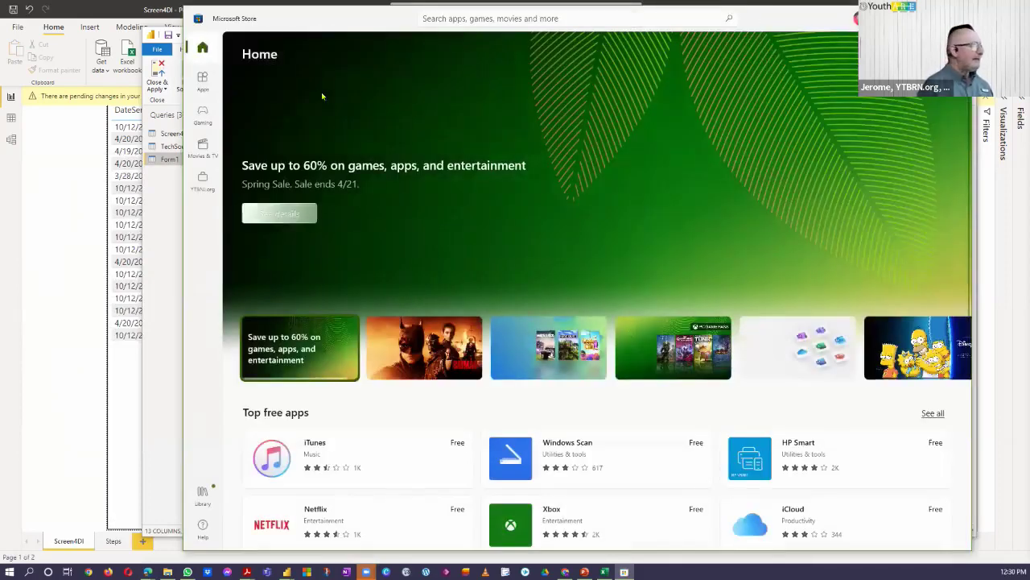
Search the store for "power bi", look through the results, and limit them to apps
left_click(202, 80)
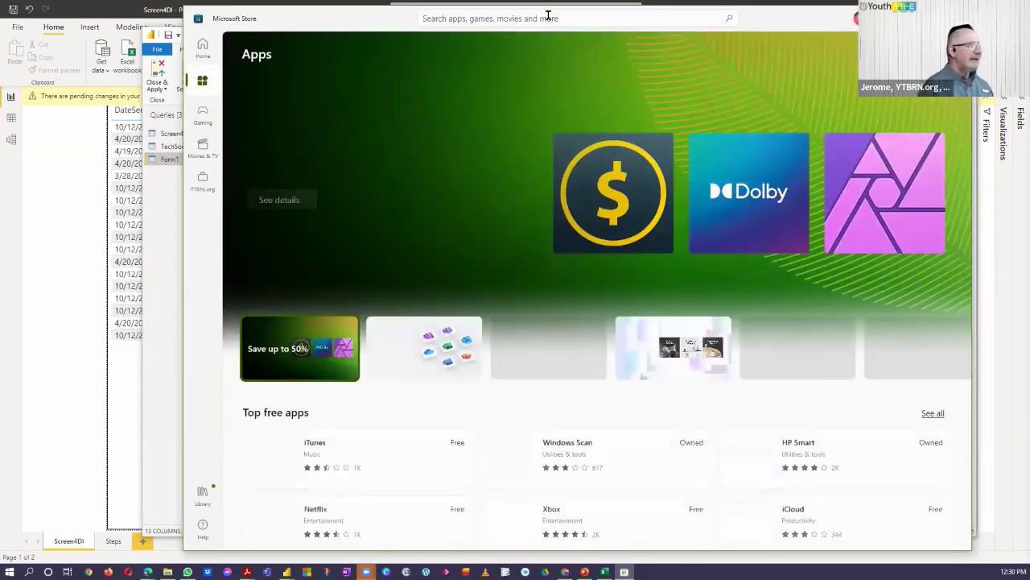
left_click(548, 16)
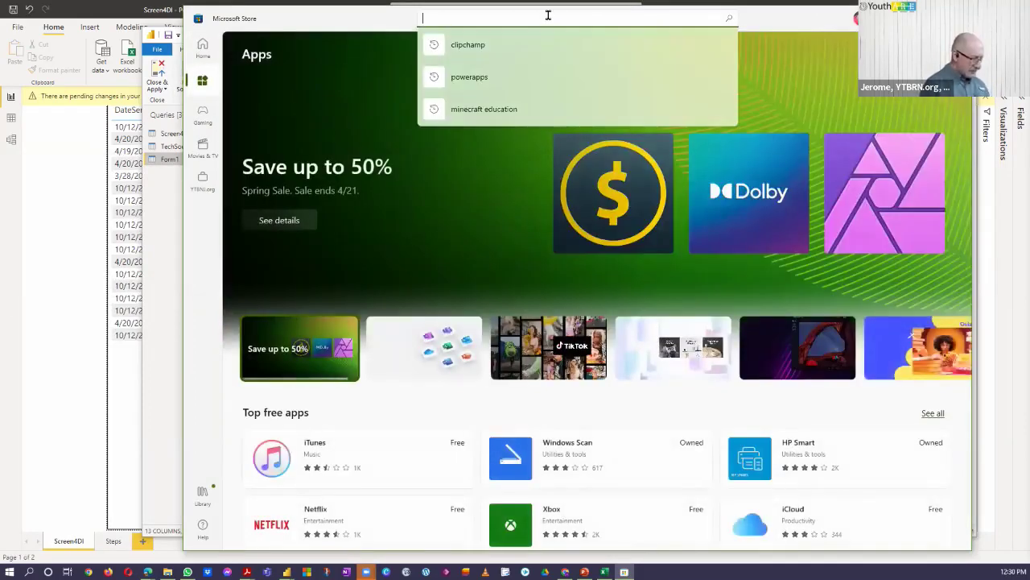
type("power bi")
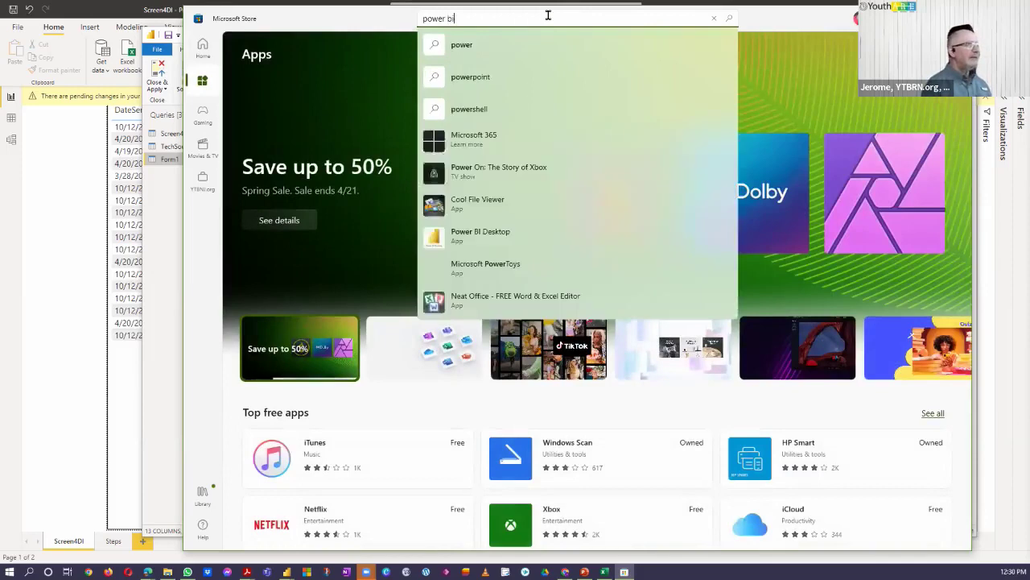
key("Return")
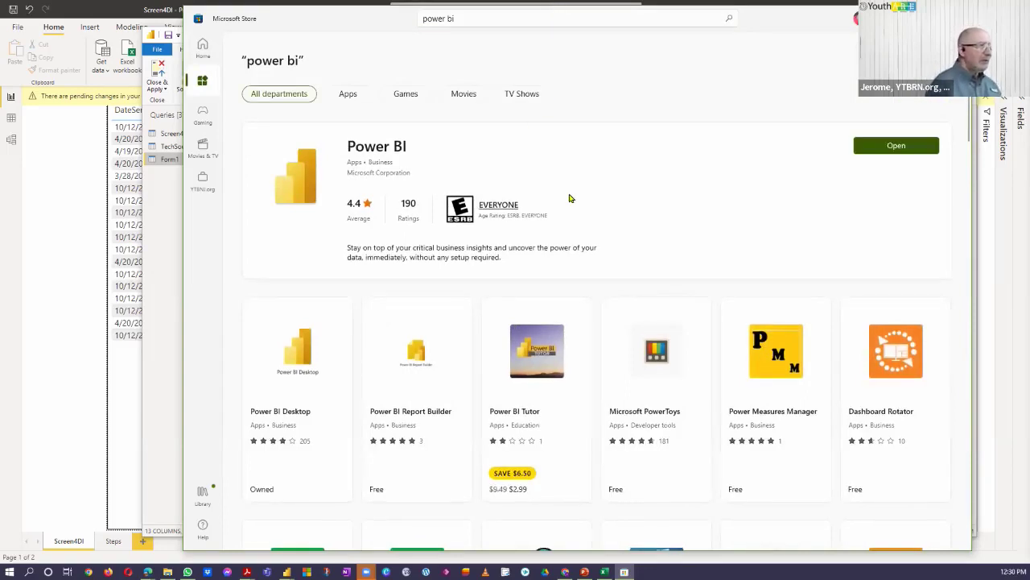
scroll(569, 198, "down", 2)
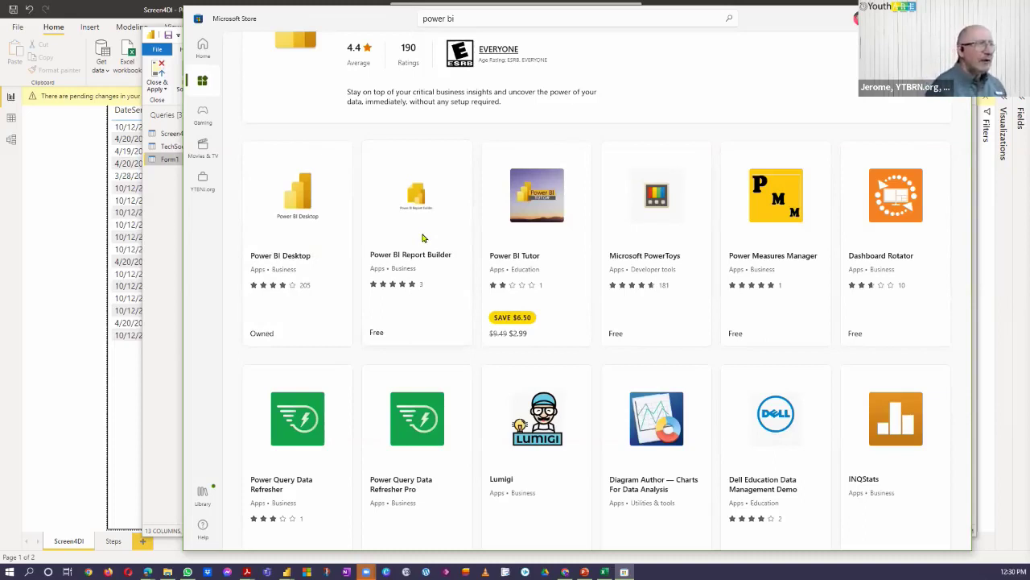
scroll(424, 237, "down", 4)
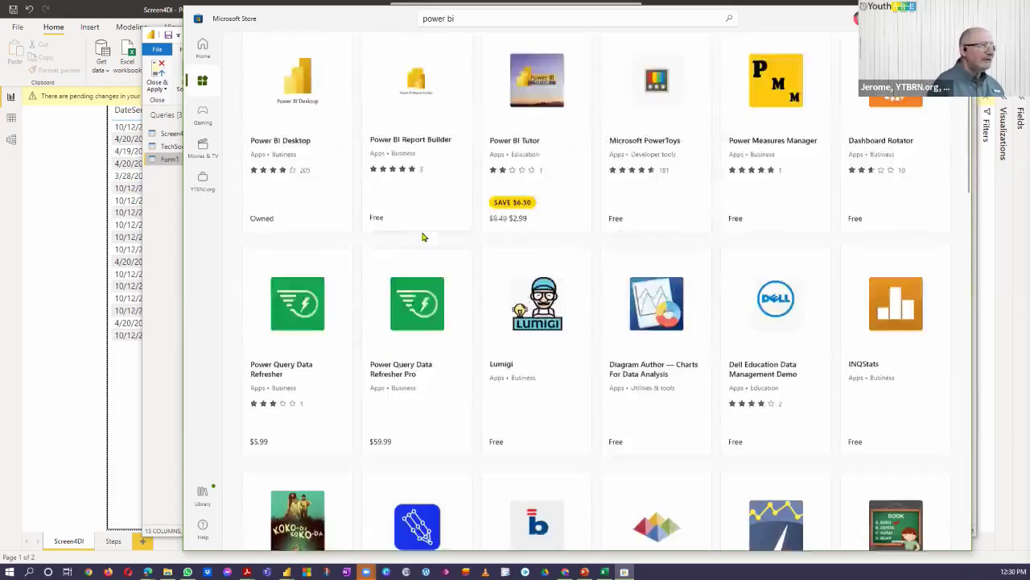
scroll(421, 232, "down", 3)
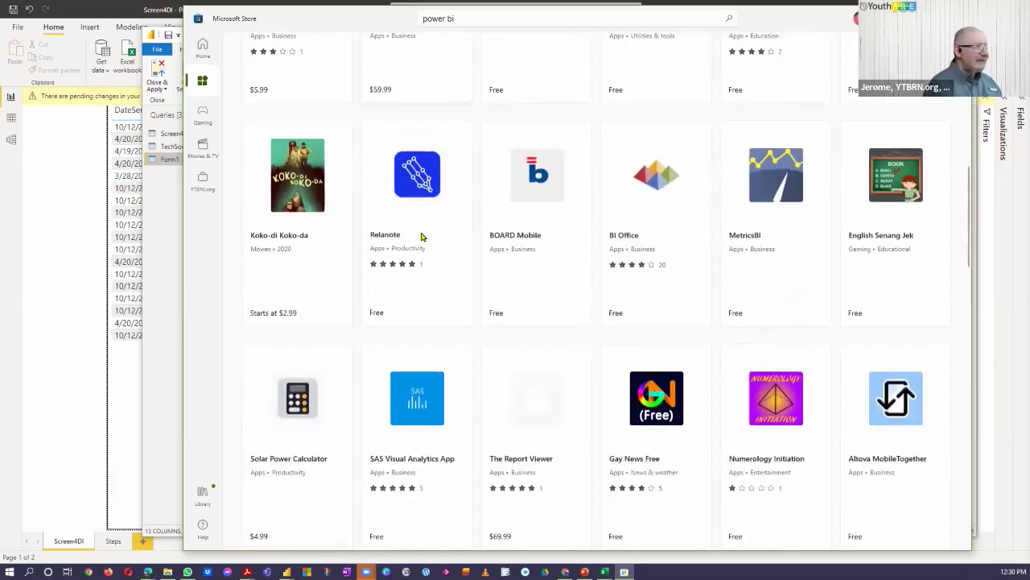
scroll(411, 235, "up", 10)
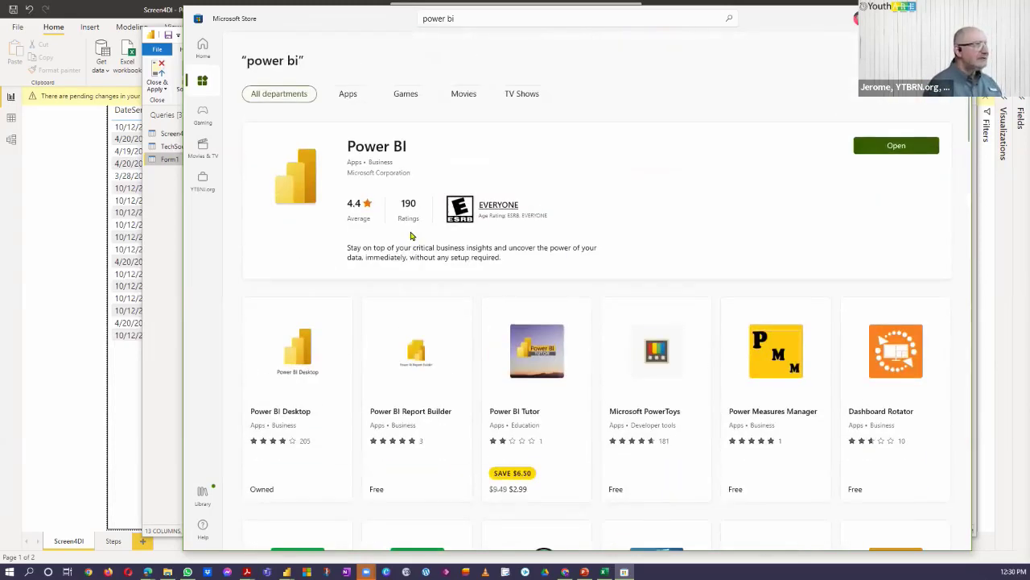
left_click(348, 94)
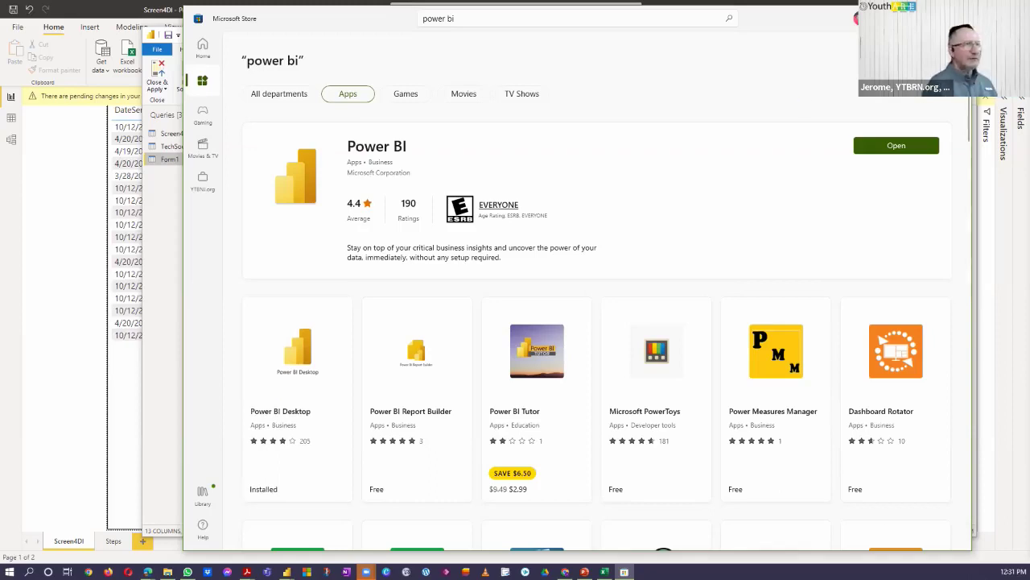
Return to the Power Query Editor, widen its window, and rename the Form1 query as TSC-April20
key("alt+Tab")
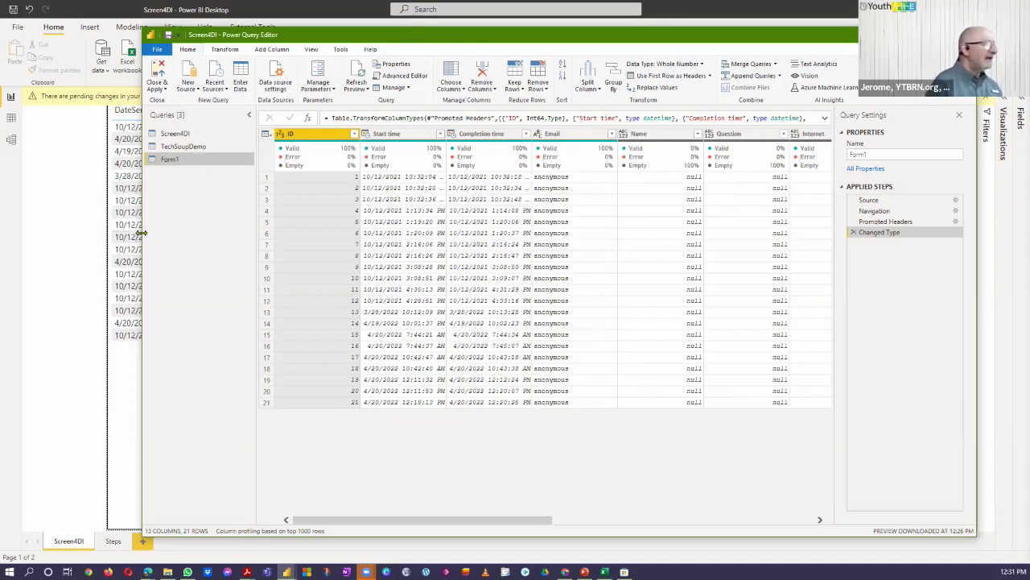
left_click_drag(142, 232, 59, 249)
left_click_drag(883, 153, 844, 171)
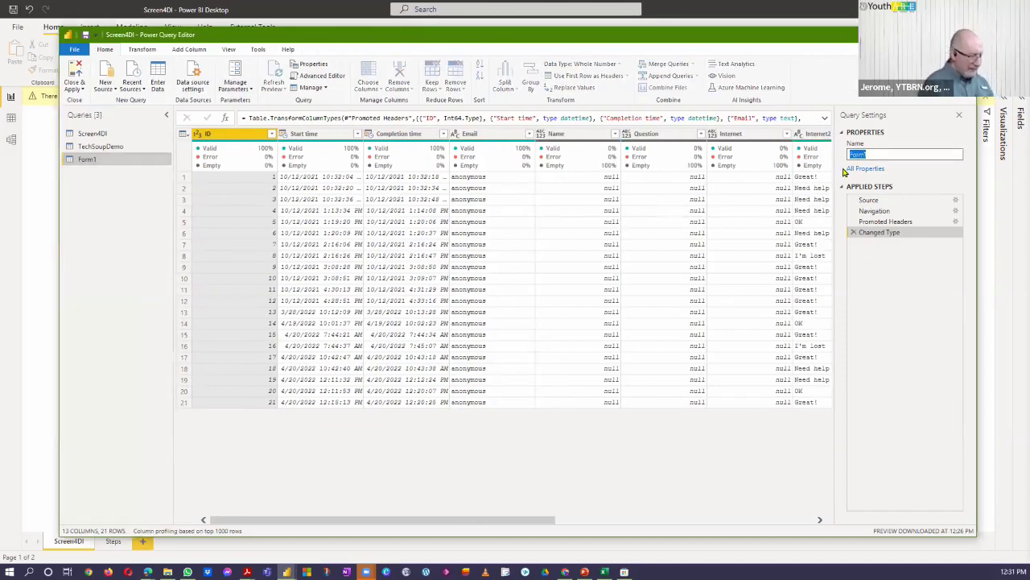
type("TSC")
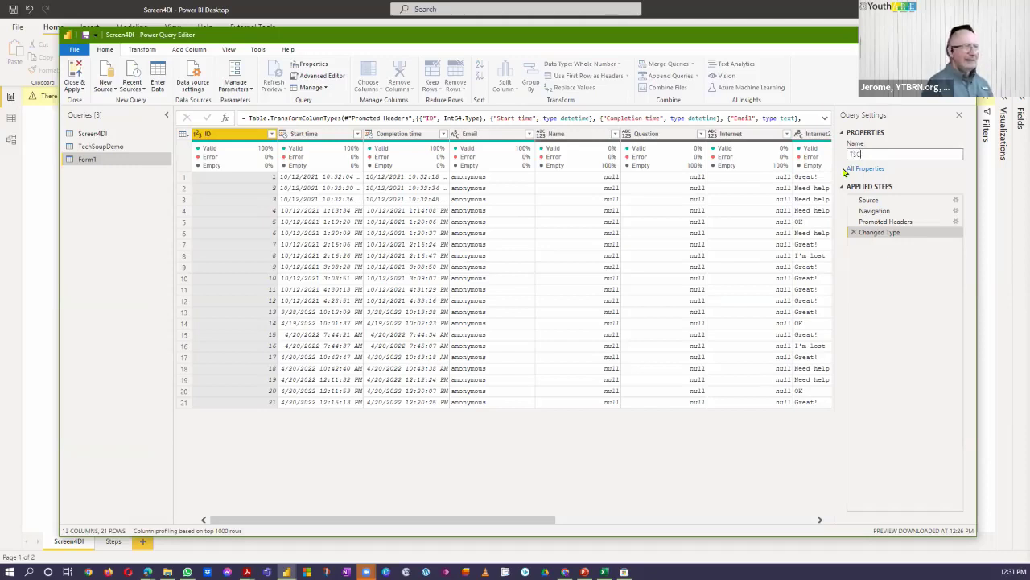
type("-Apr-20")
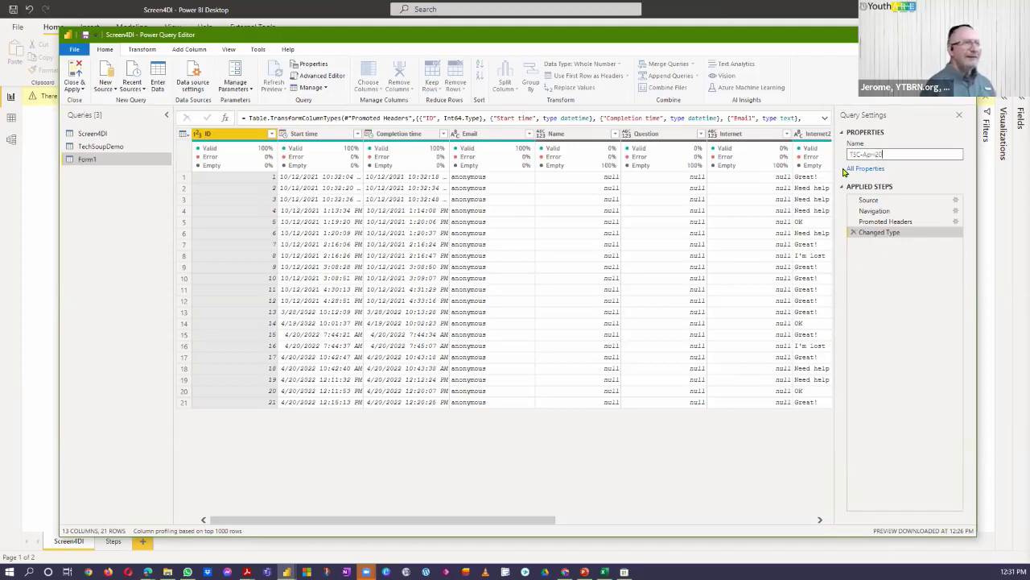
key("Return")
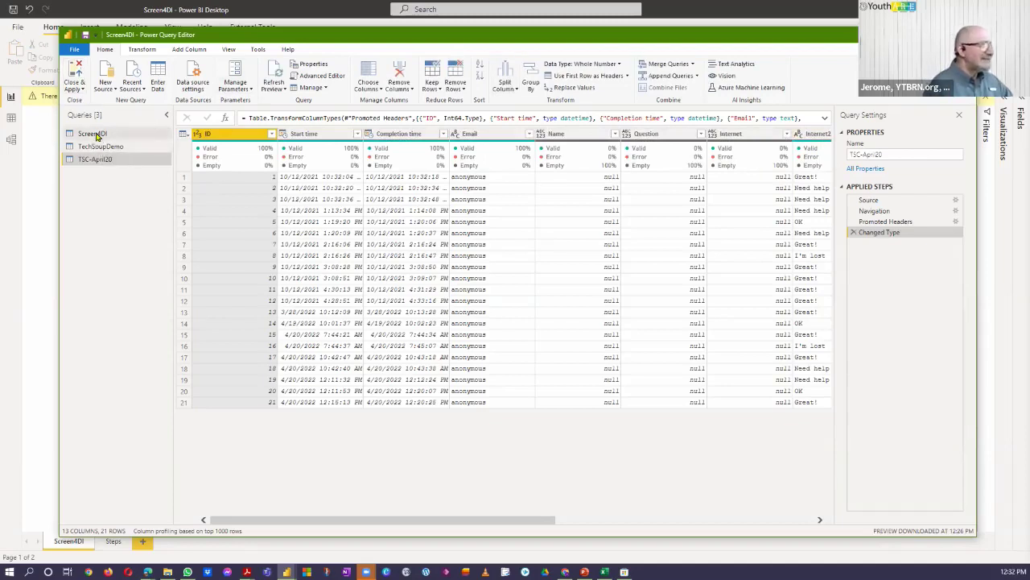
Switch to the Screen4DI query, apply the pending query changes to the report, and refresh the report data
left_click(95, 134)
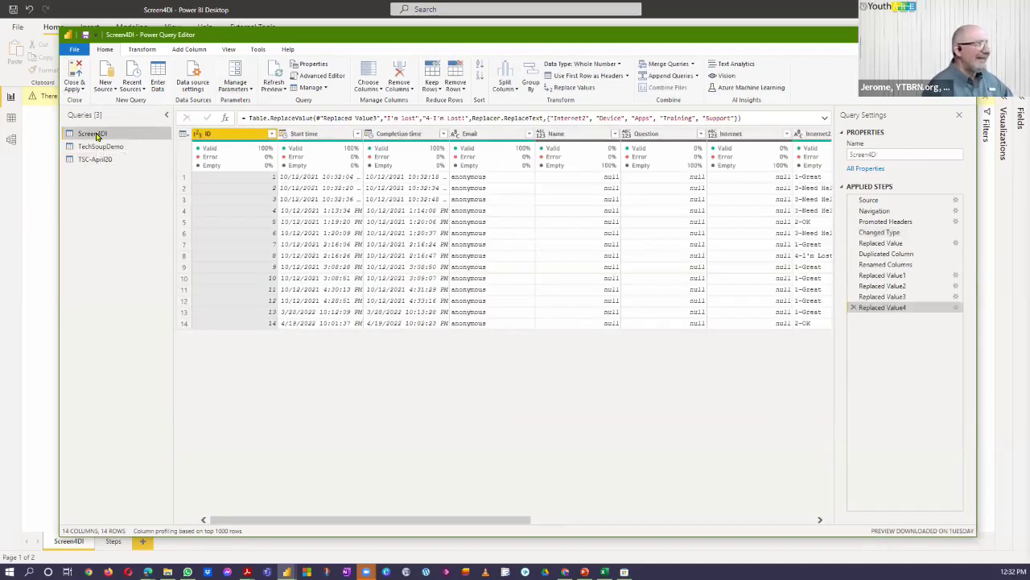
left_click(74, 69)
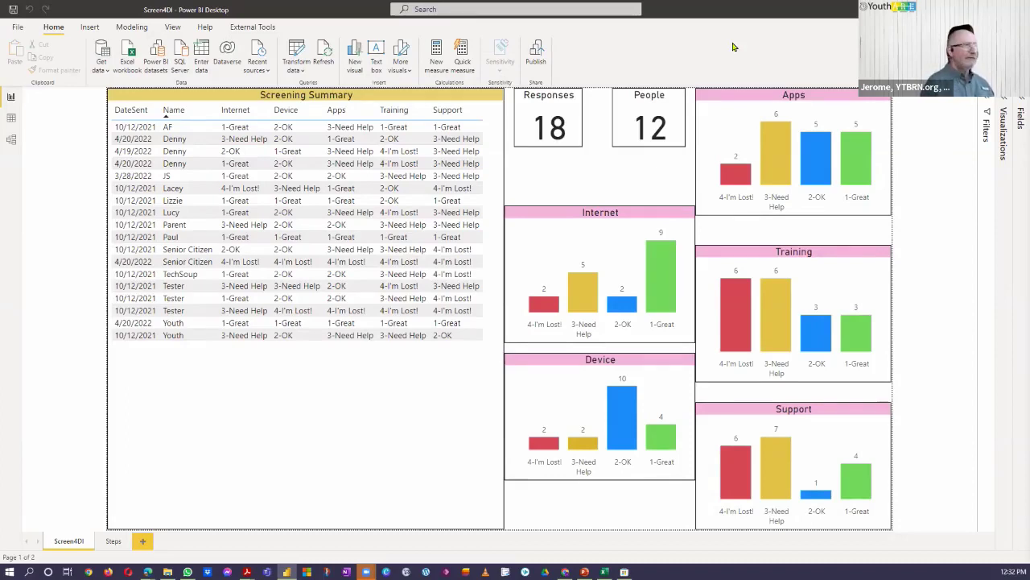
left_click(325, 51)
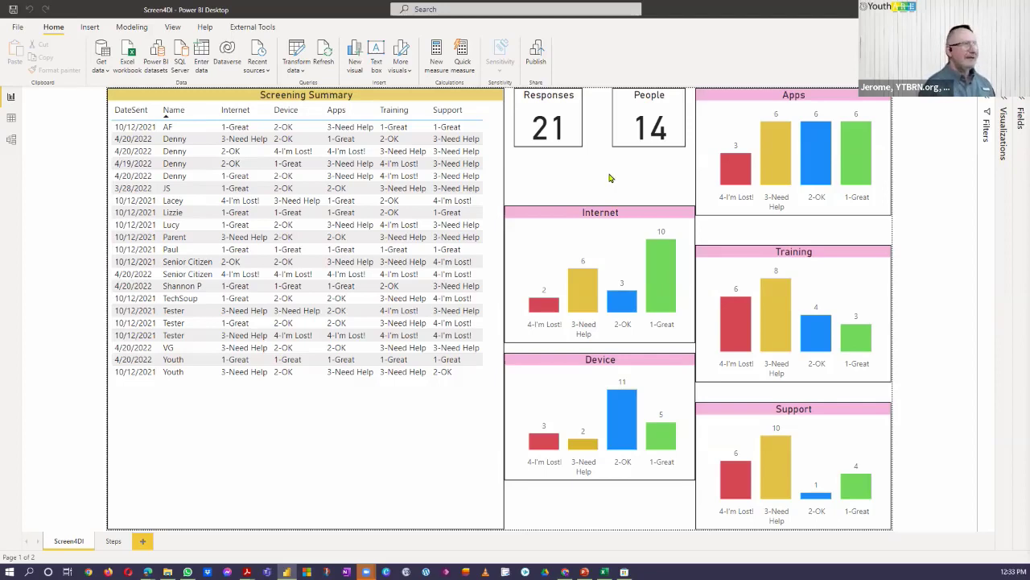
Select the Screening Summary table and expand the Visualizations and Fields panes
left_click(403, 98)
left_click(1001, 109)
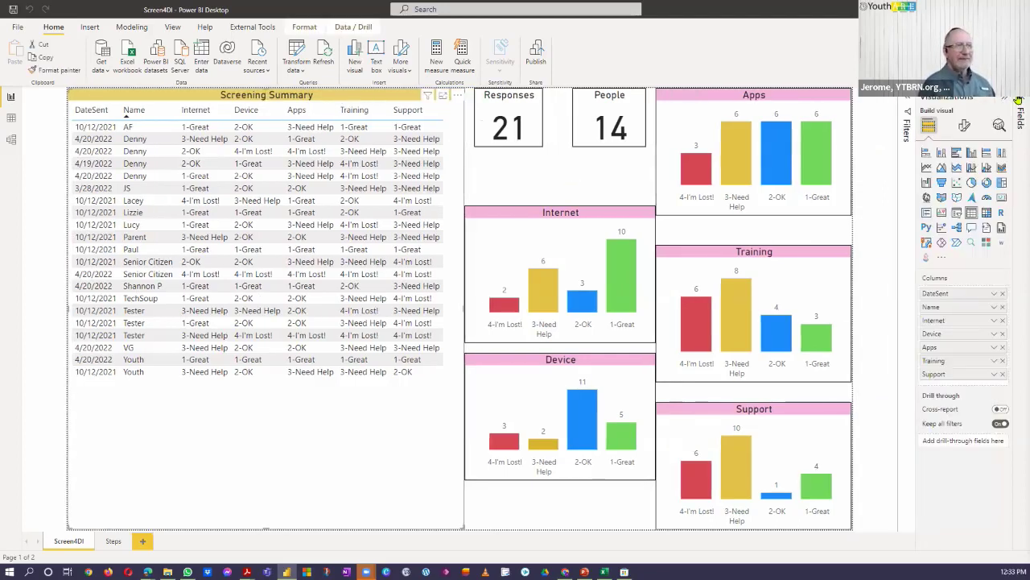
left_click(1019, 112)
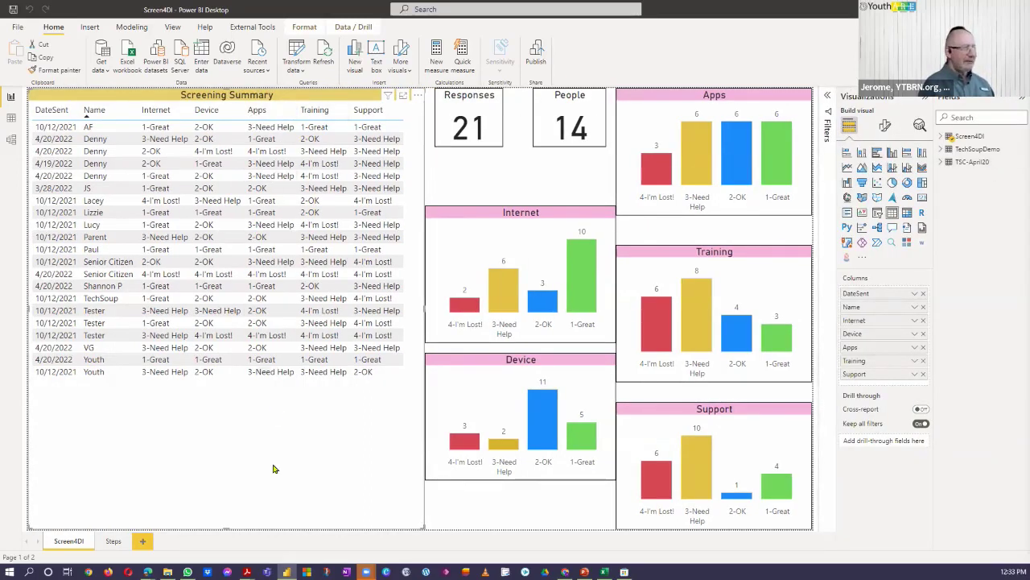
Examine the fields and visual types behind the Responses card, the People card and the Internet chart
left_click(444, 105)
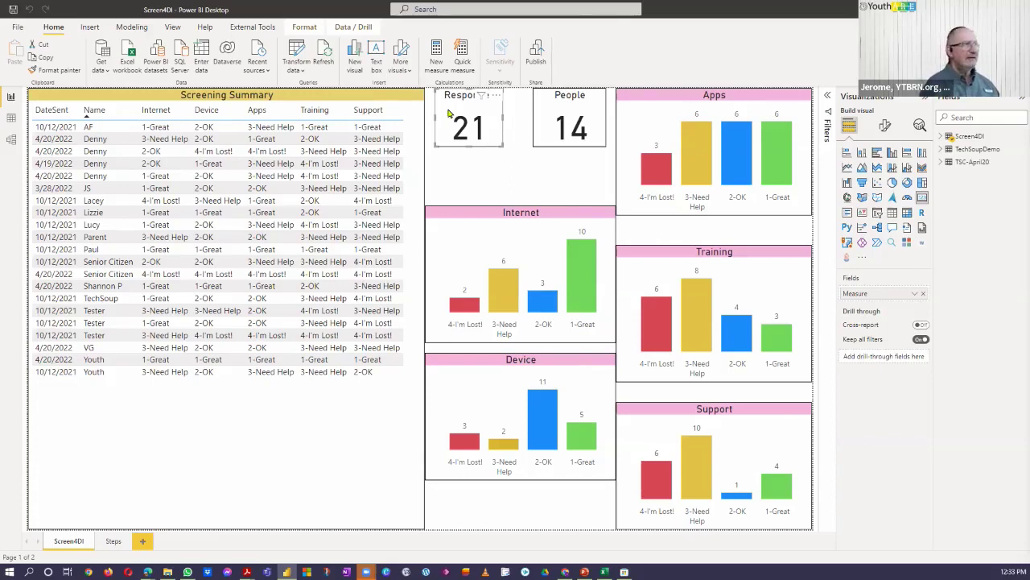
left_click(539, 112)
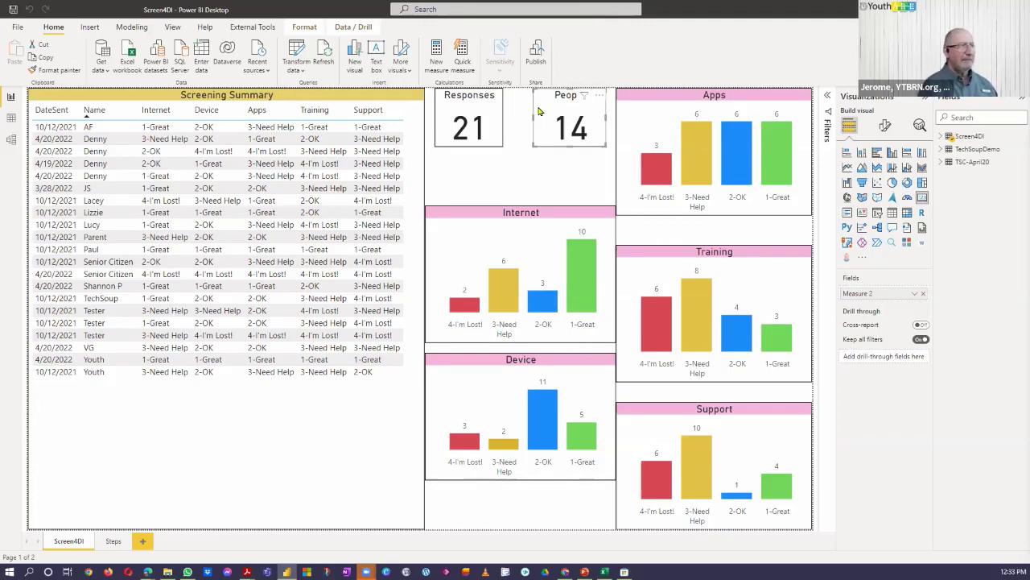
left_click(471, 215)
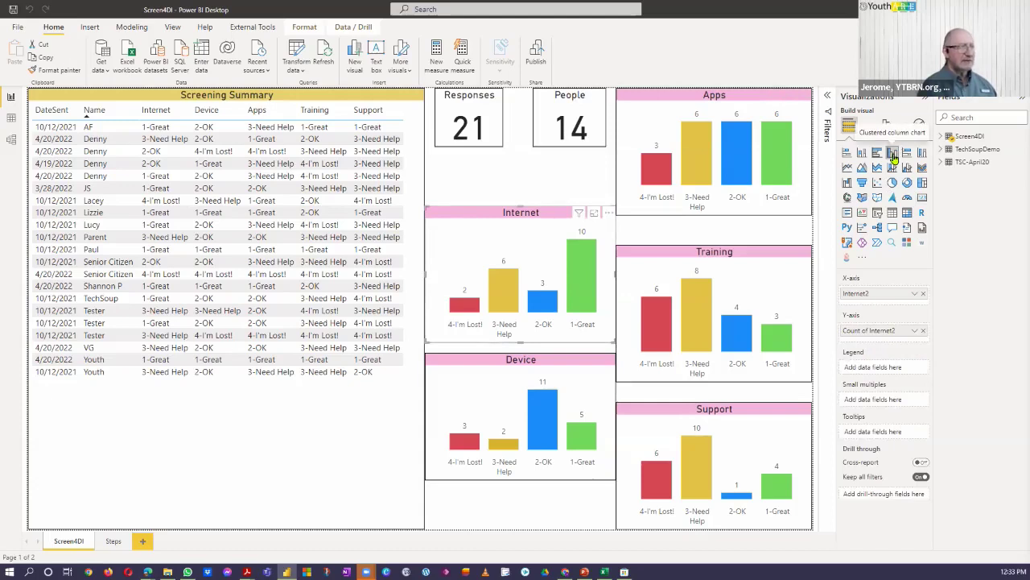
Move the Internet chart up, closer to the Responses and People cards, and deselect it
left_click(507, 177)
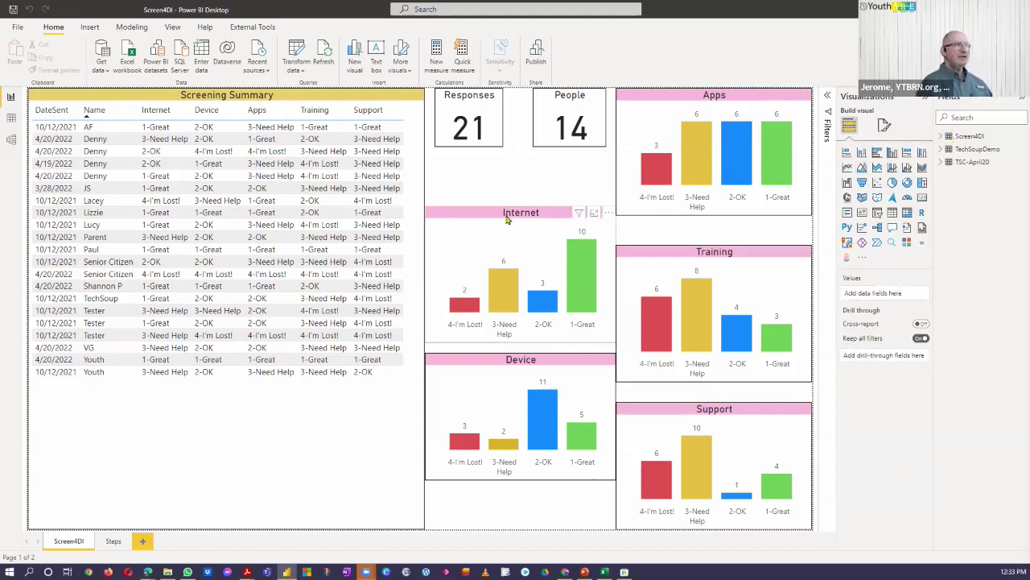
left_click_drag(506, 216, 507, 190)
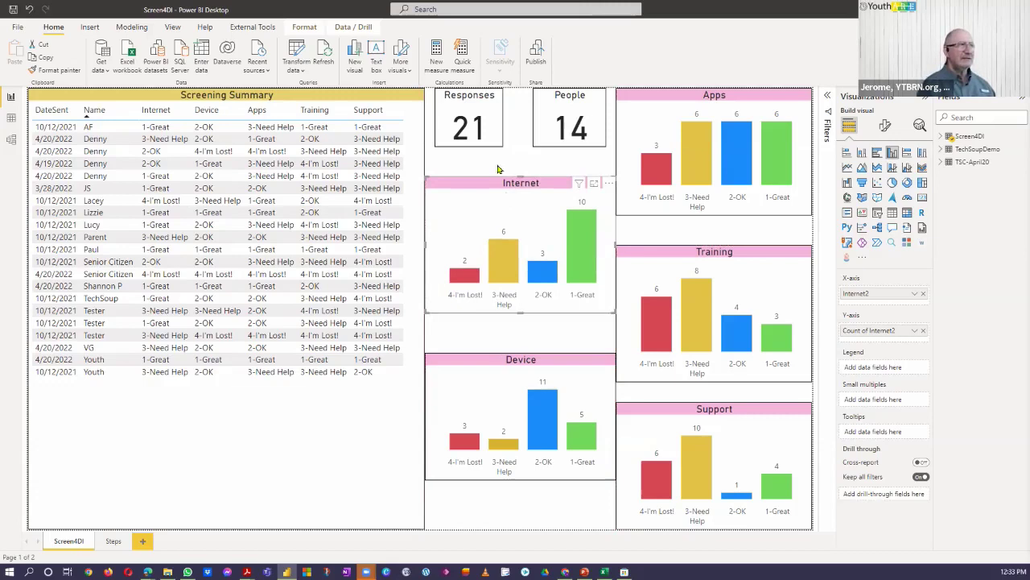
left_click(513, 159)
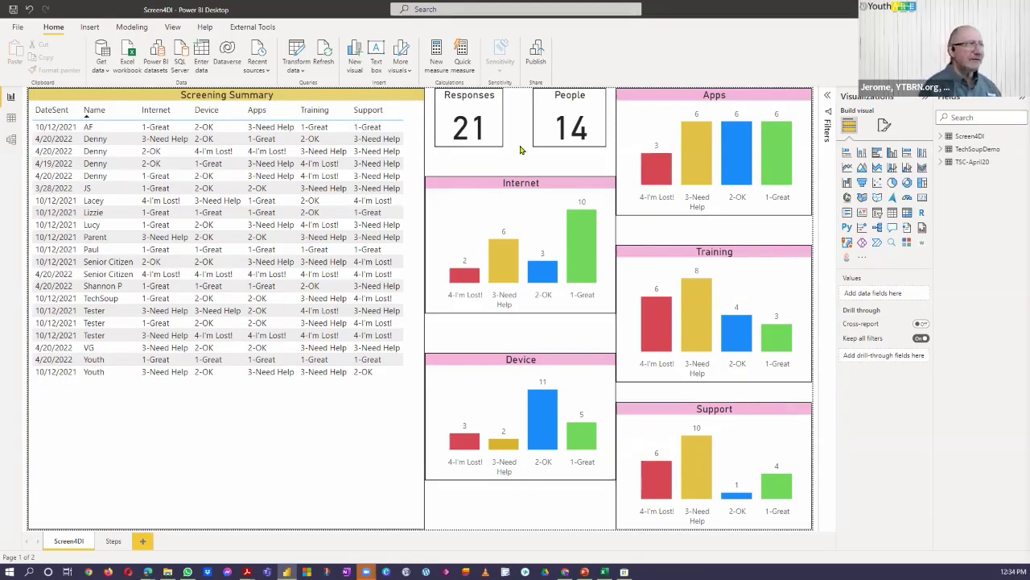
Save the report changes and publish the report to My workspace, replacing the existing Screen4DI dataset
left_click(537, 54)
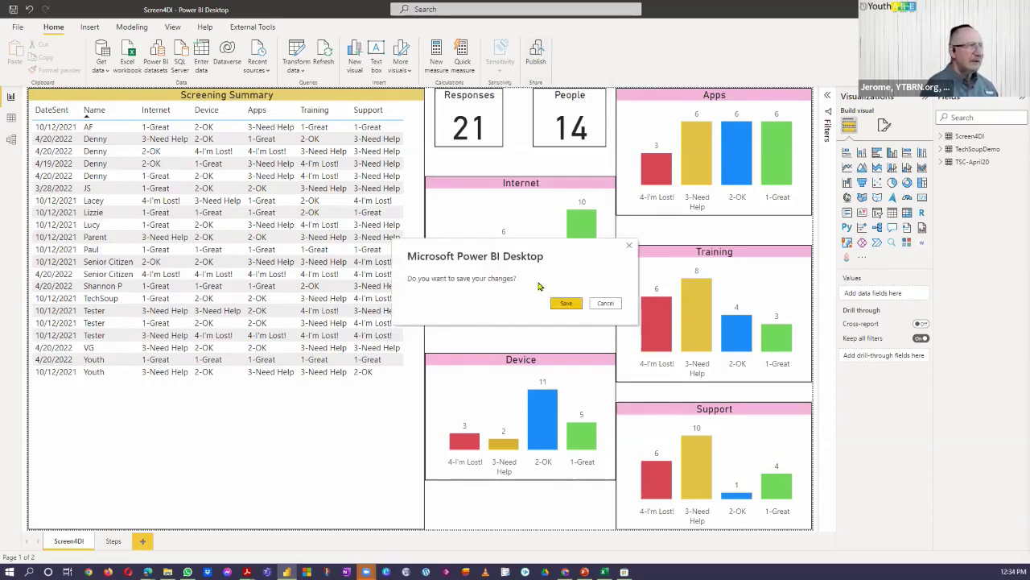
left_click(565, 303)
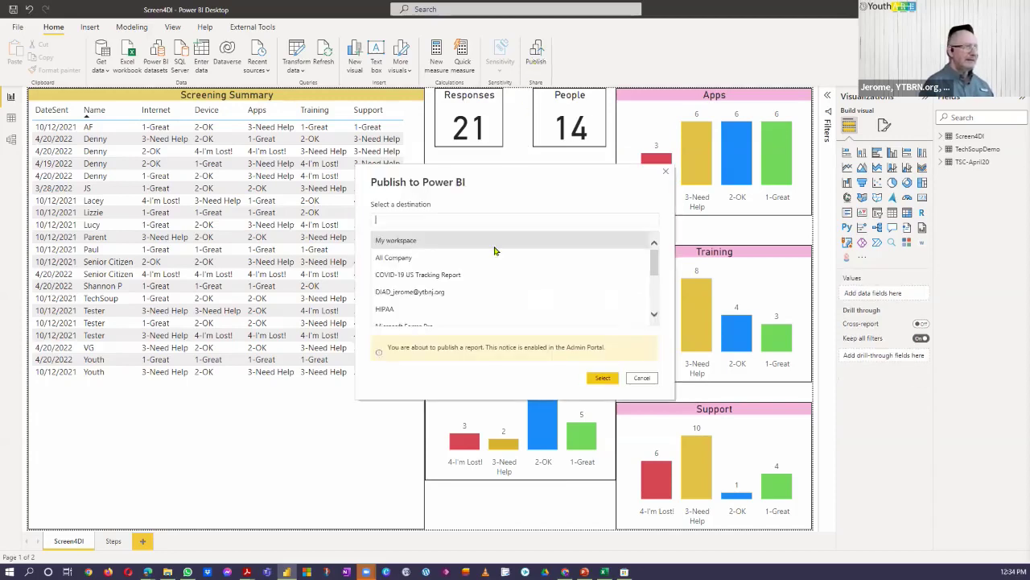
left_click(415, 241)
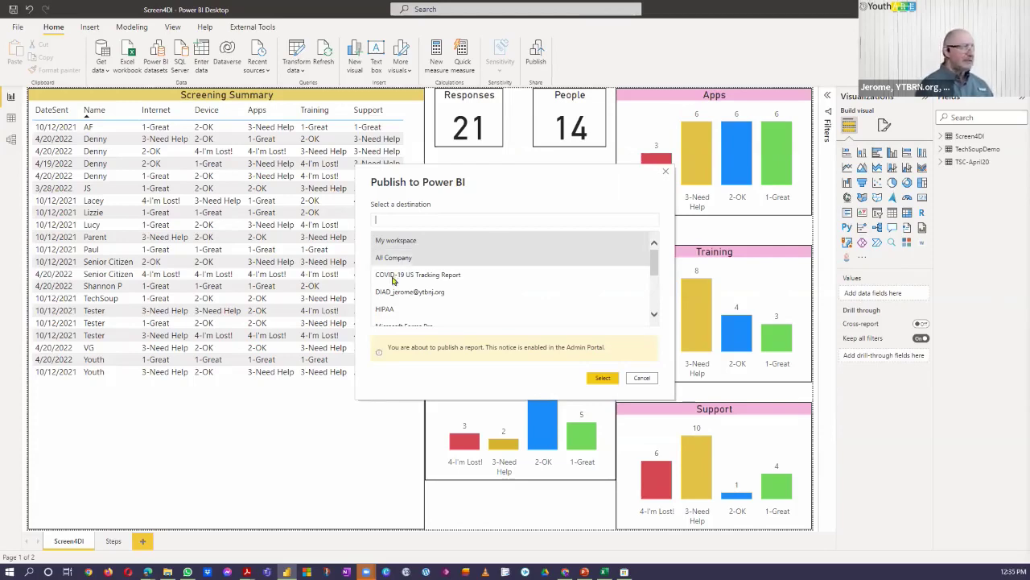
left_click(447, 240)
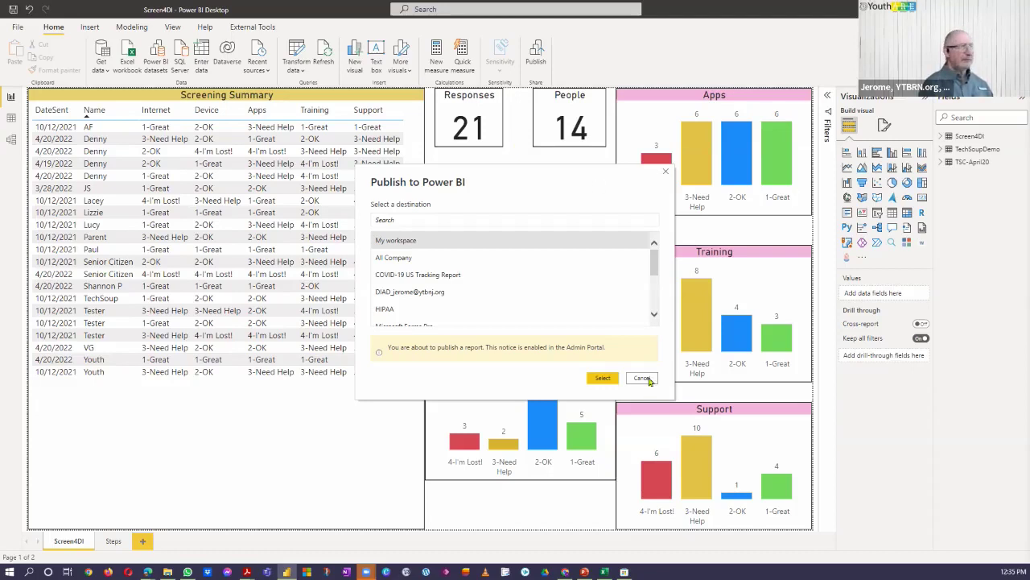
left_click(604, 379)
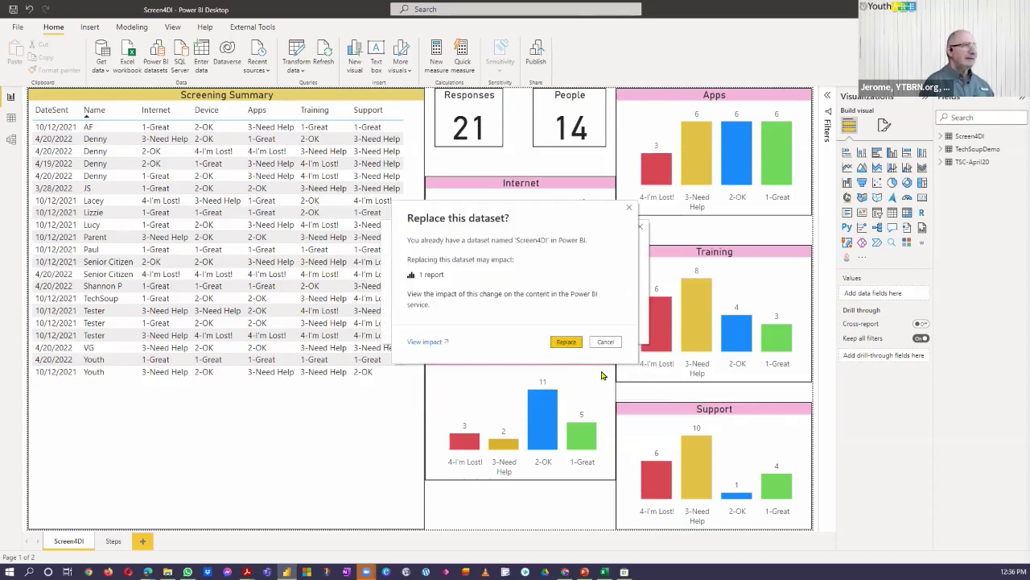
left_click(562, 344)
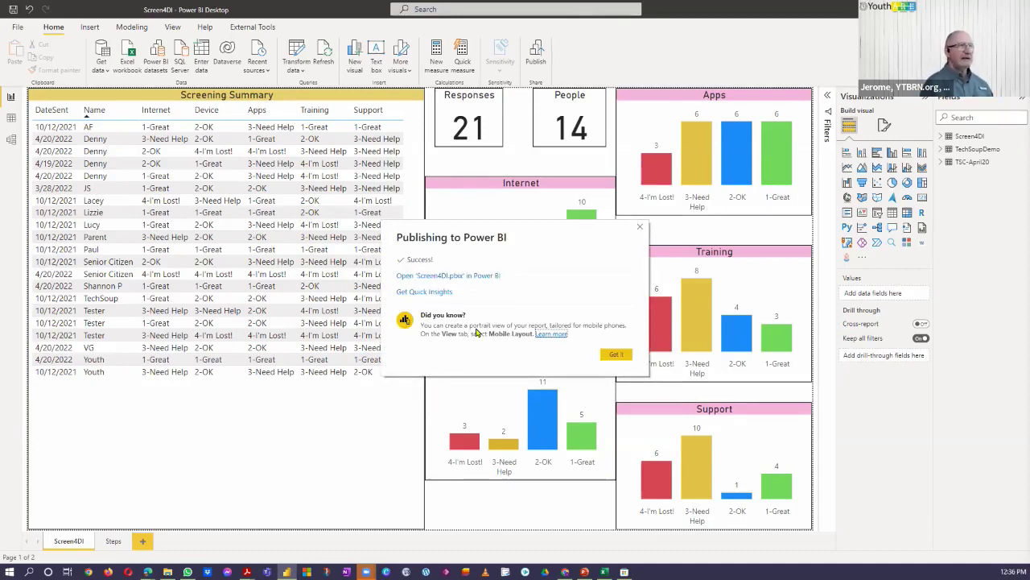
Open the published Screen4DI.pbix report in the Power BI service and close the empty browser tab
left_click(469, 276)
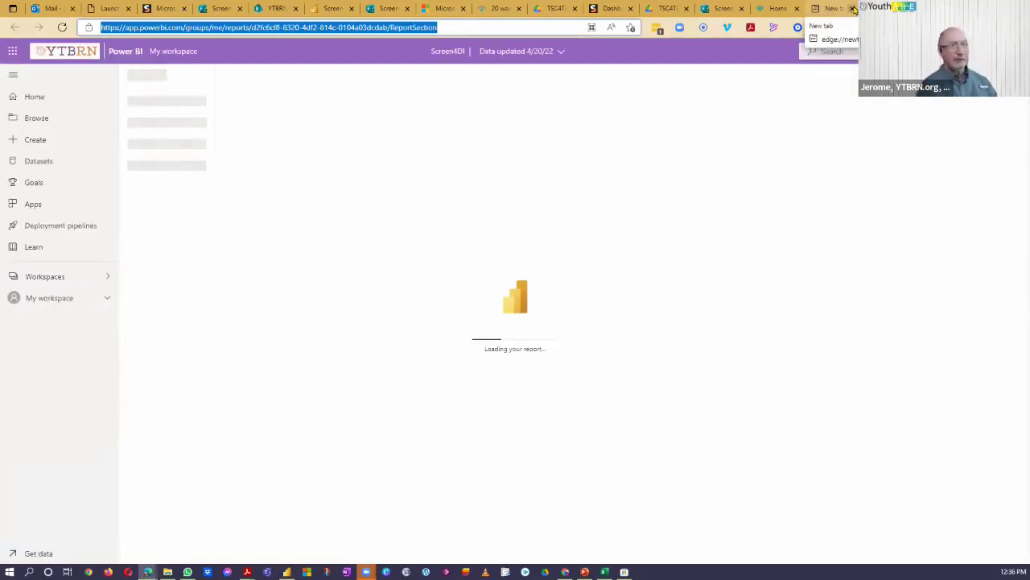
left_click(854, 8)
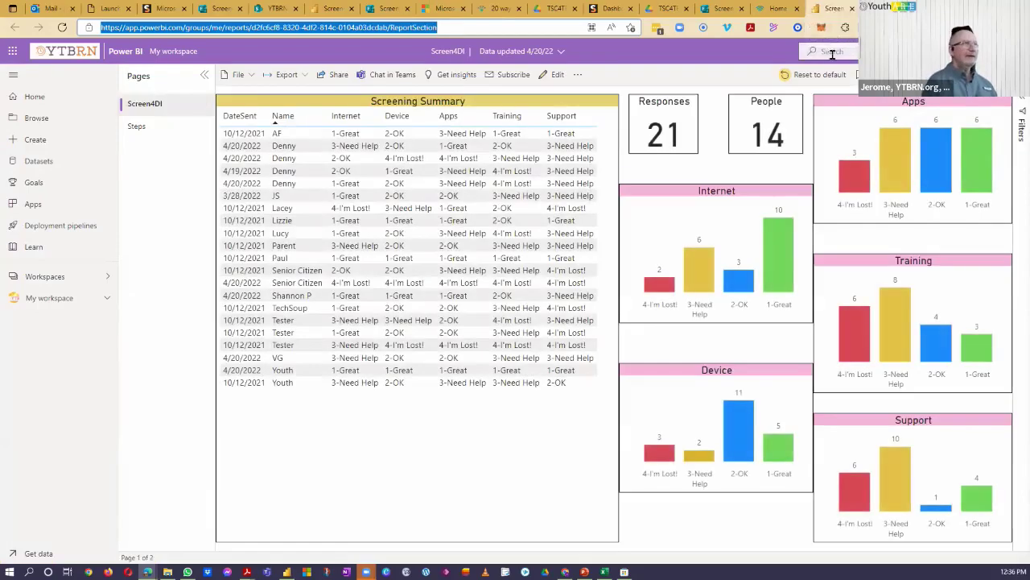
Expand My workspace, locate the Screen4DI dataset, and open its settings
left_click(105, 301)
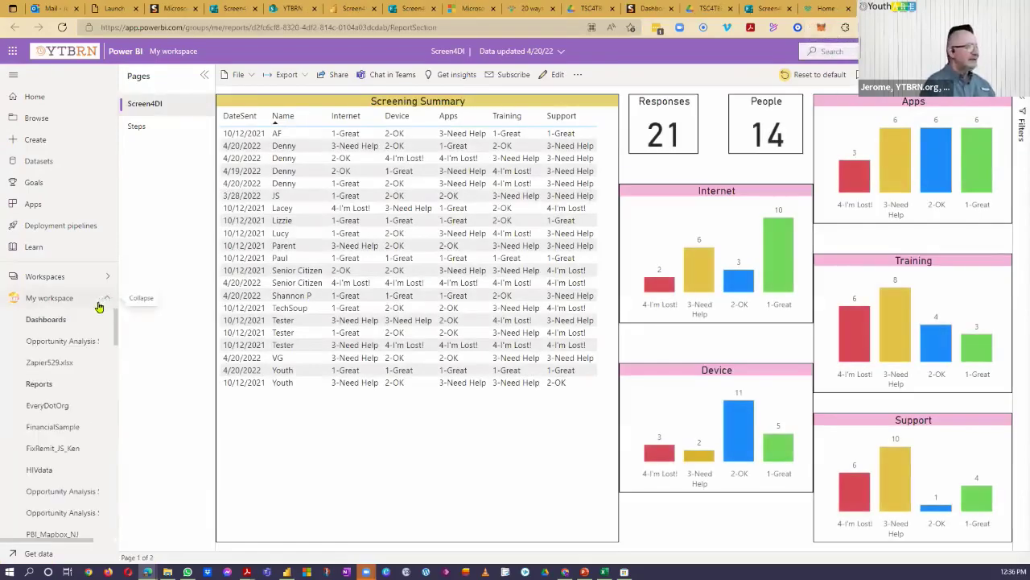
scroll(64, 322, "down", 5)
scroll(58, 321, "down", 10)
scroll(52, 467, "up", 5)
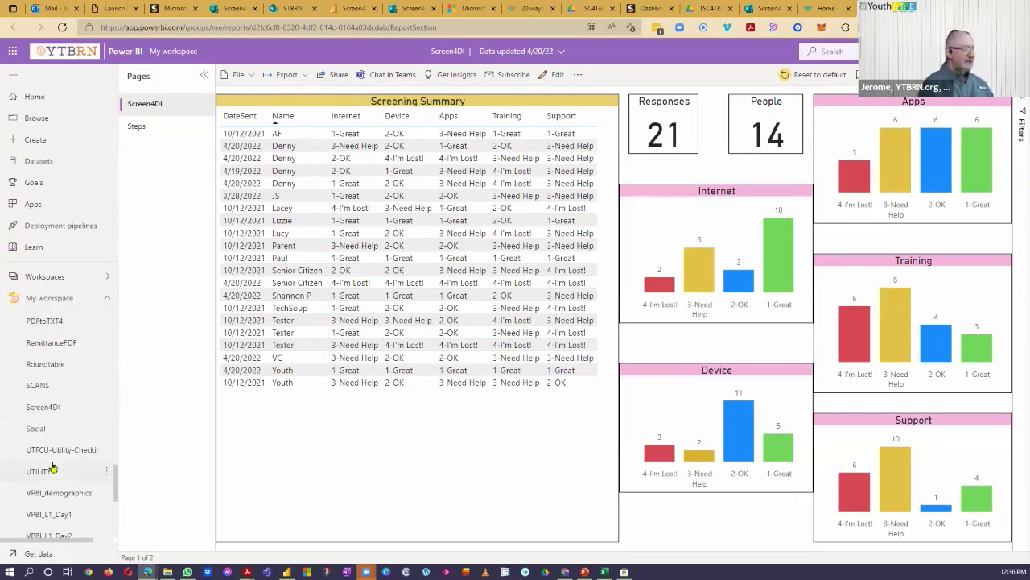
scroll(52, 468, "down", 2)
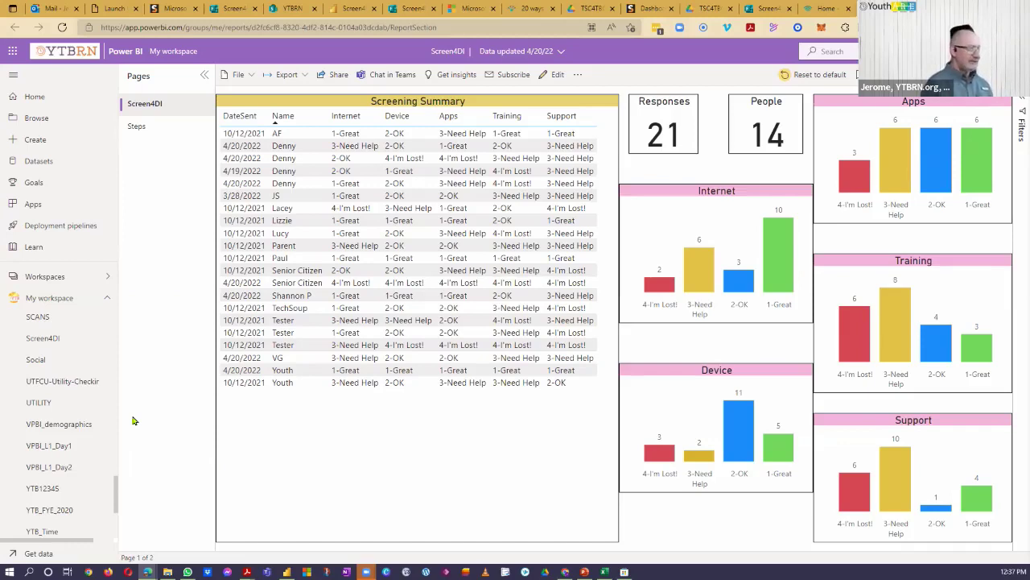
scroll(85, 418, "down", 3)
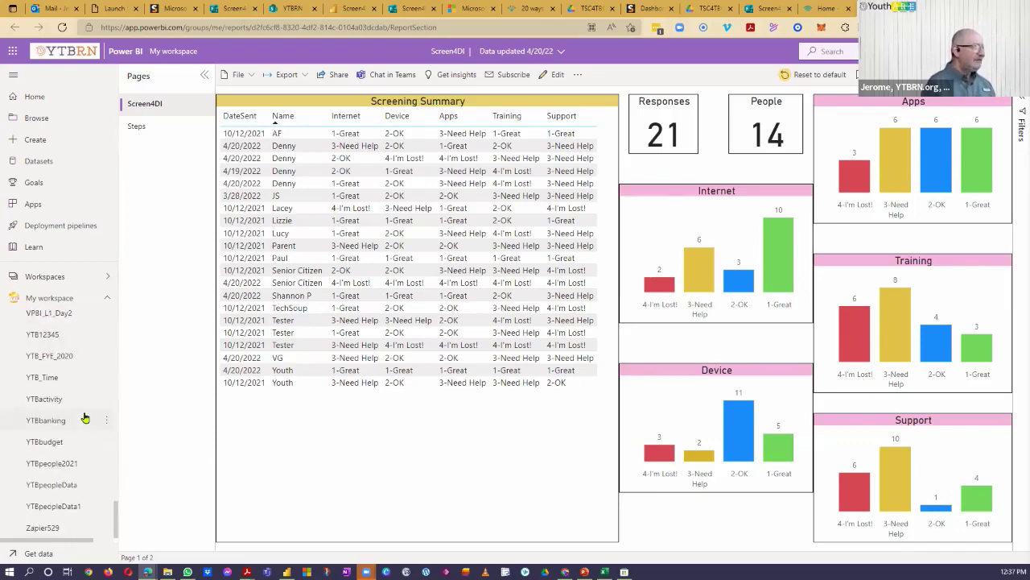
scroll(86, 418, "up", 2)
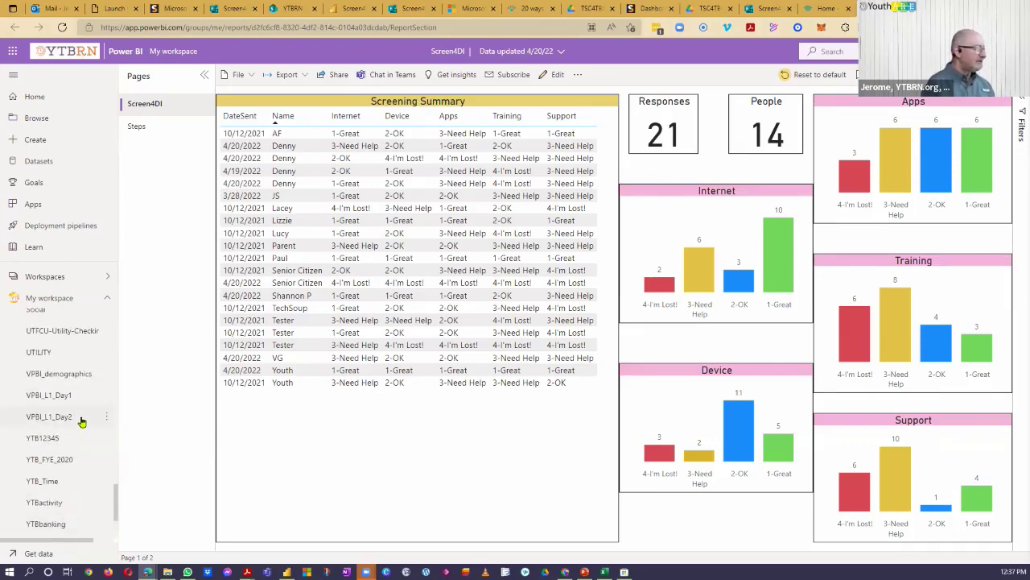
scroll(81, 420, "up", 2)
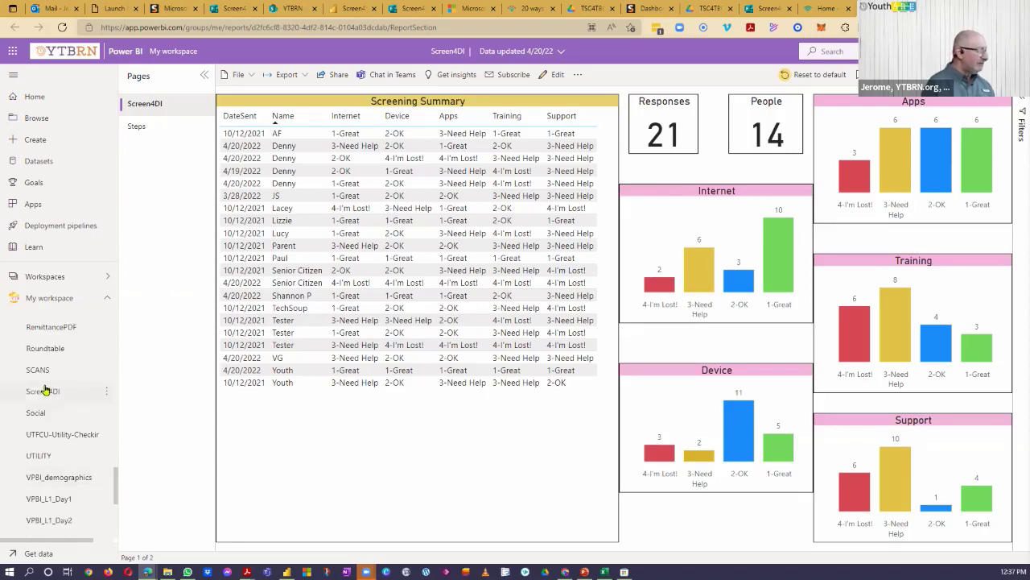
left_click(106, 393)
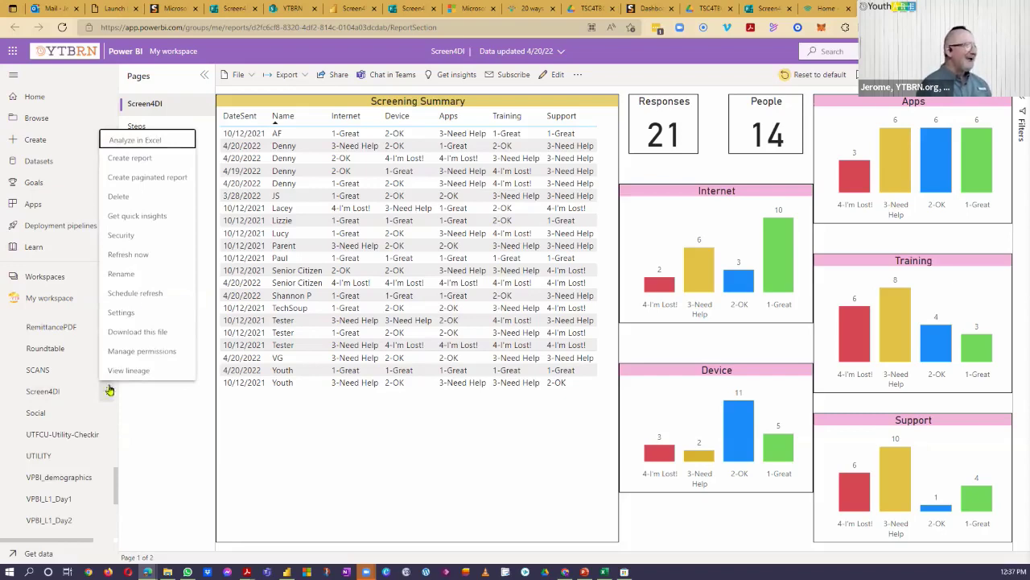
left_click(143, 312)
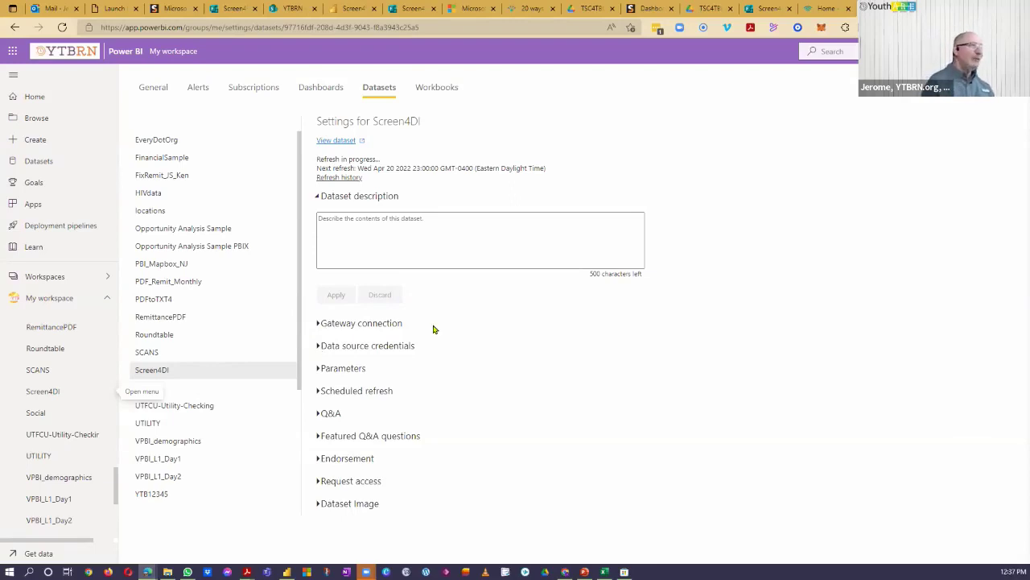
Expand the Scheduled refresh settings of Screen4DI and review the refresh frequency, time zone, times and failure notifications
left_click(317, 391)
scroll(556, 343, "down", 4)
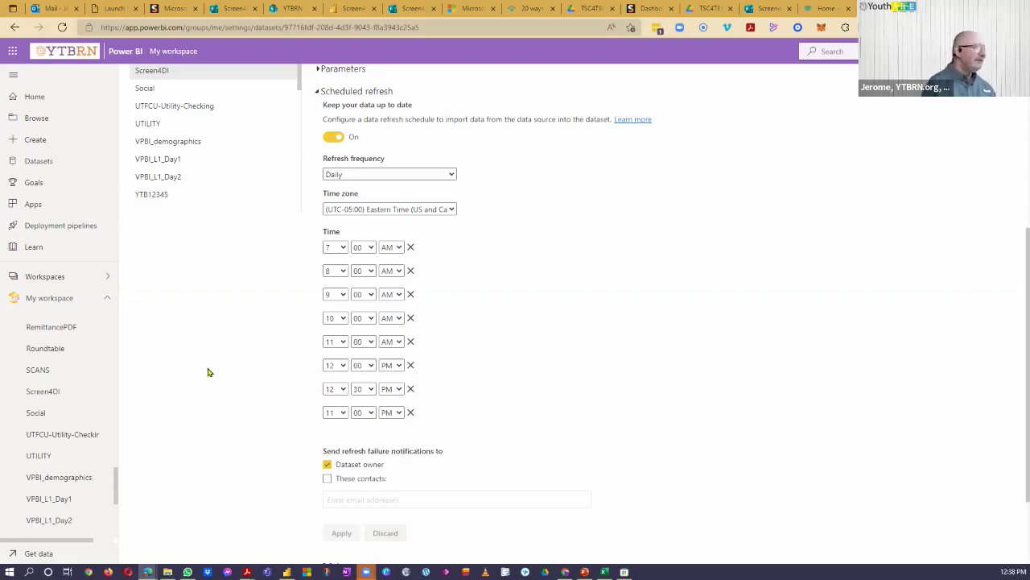
scroll(161, 382, "up", 4)
scroll(37, 420, "up", 3)
Find and open the Screen4DI report in My workspace and check its data update details
scroll(36, 421, "down", 6)
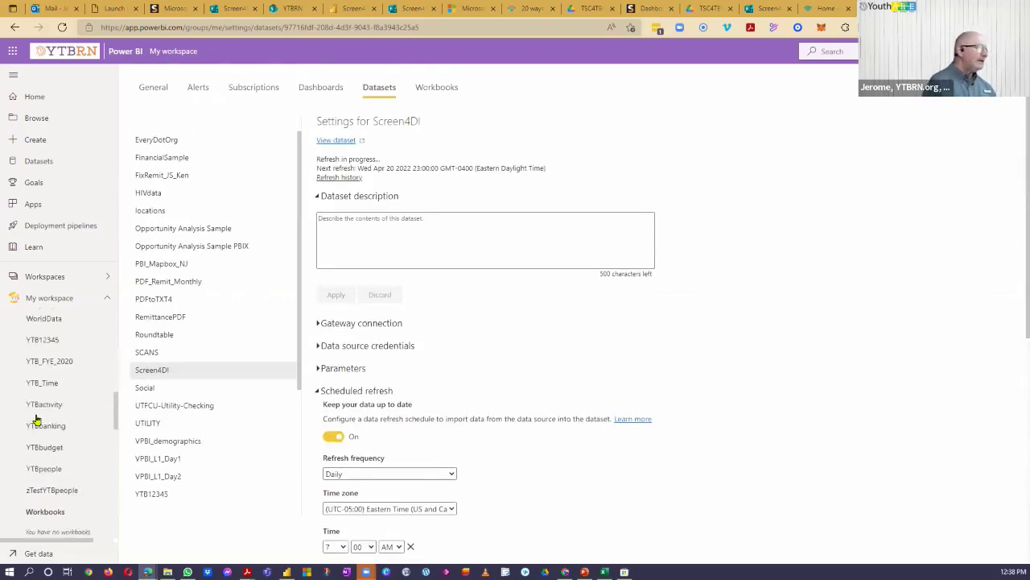
scroll(37, 420, "up", 4)
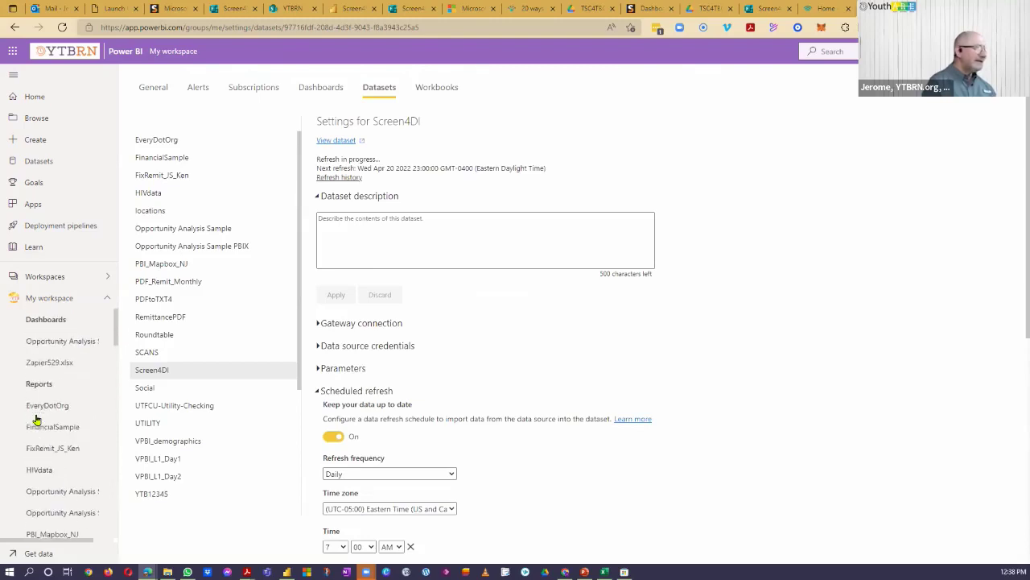
scroll(72, 435, "down", 5)
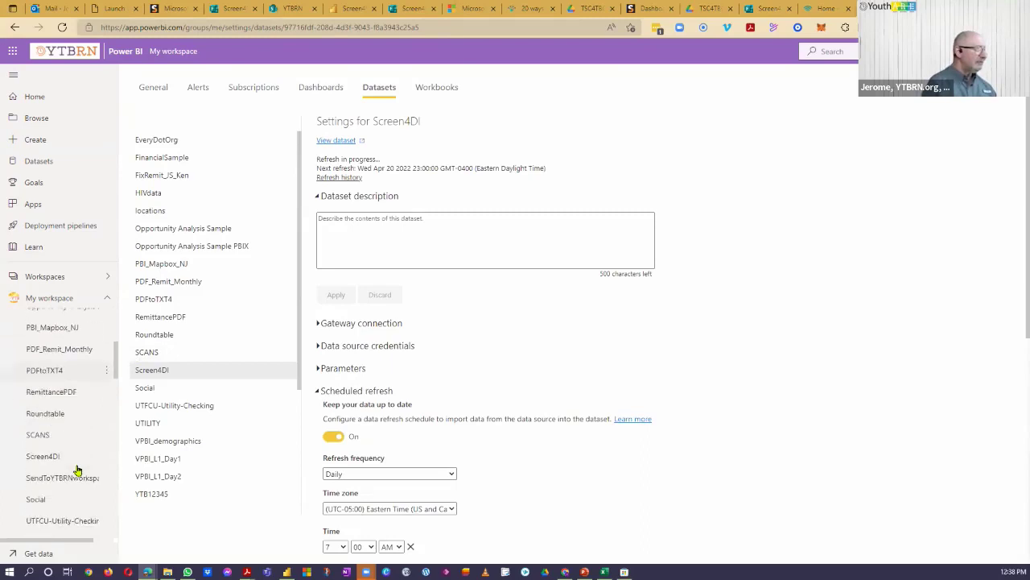
left_click(40, 456)
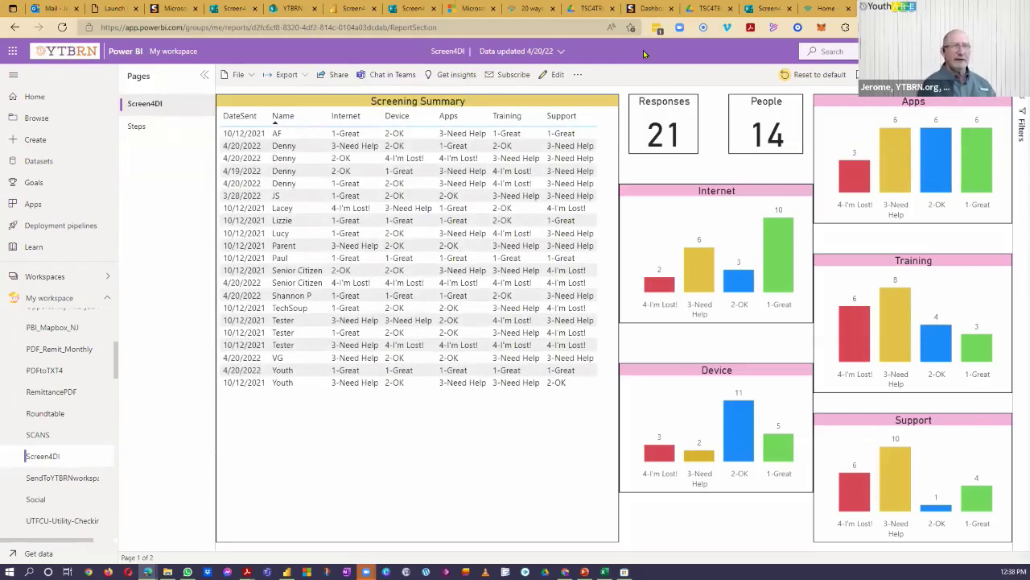
left_click(562, 54)
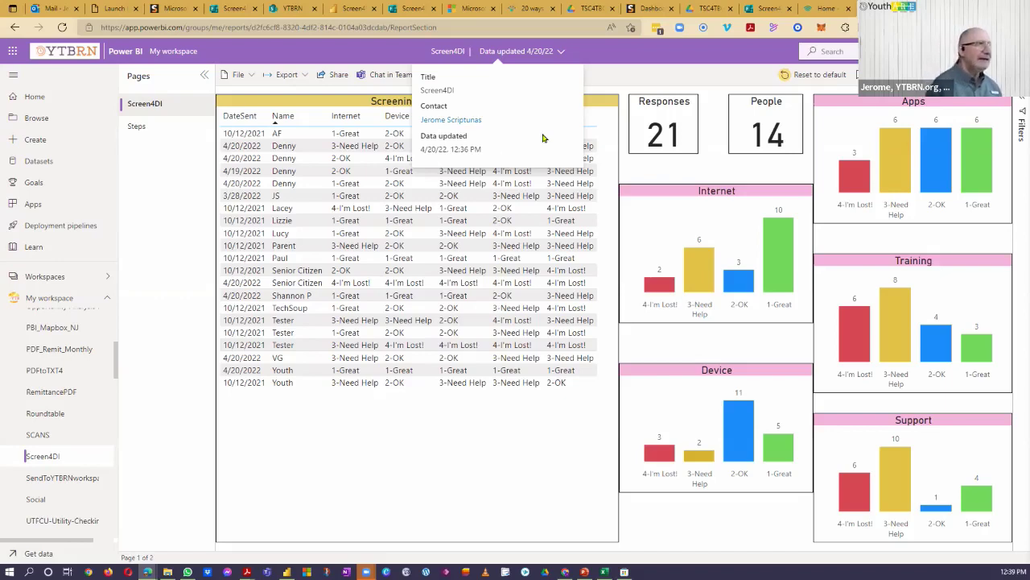
left_click(656, 58)
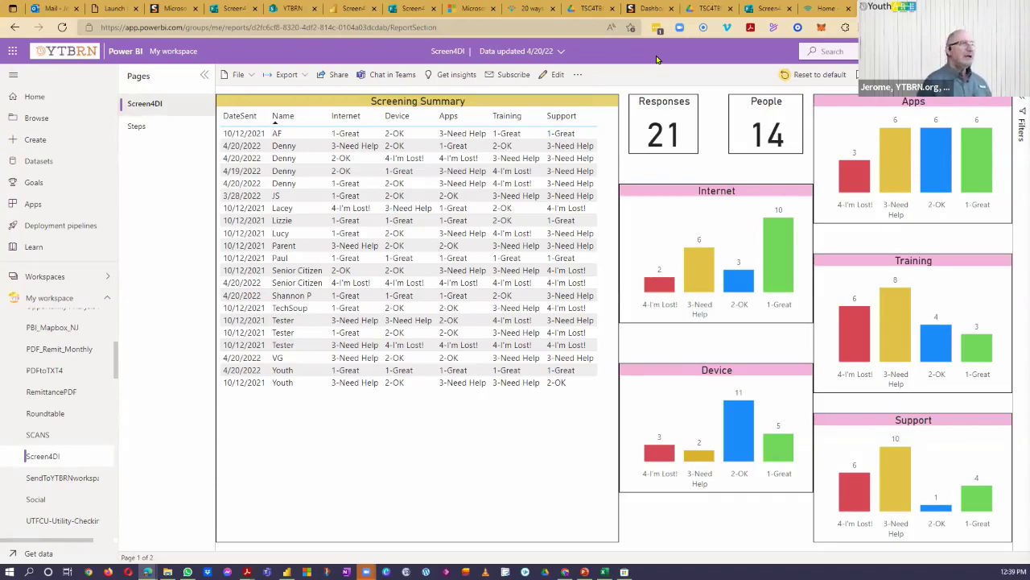
left_click(169, 123)
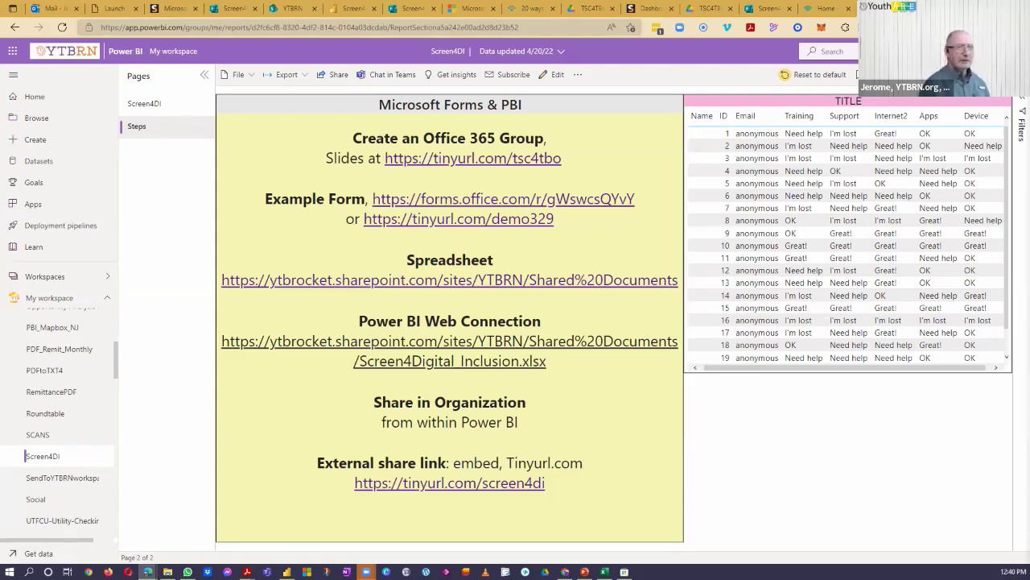
left_click(449, 482)
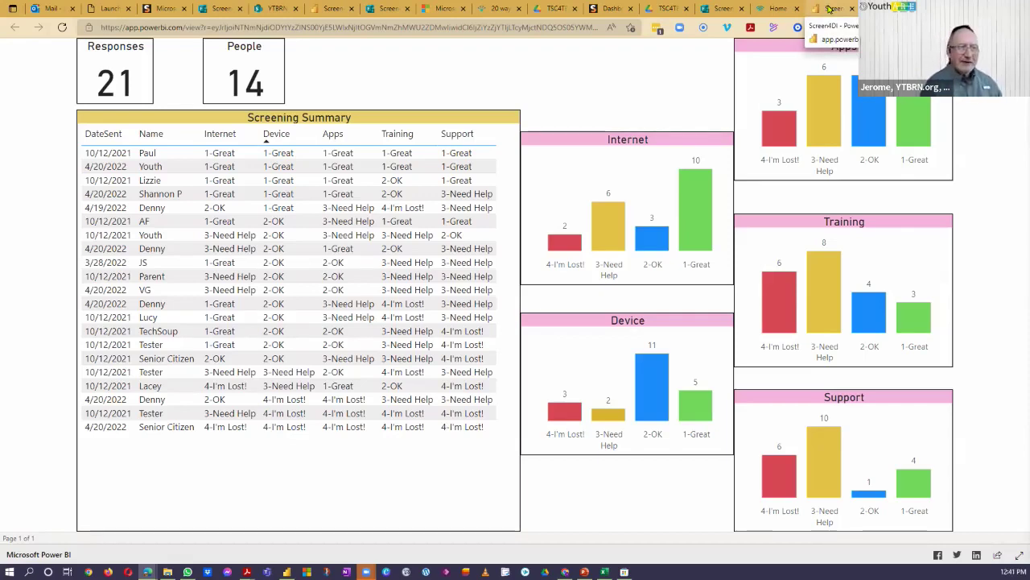
Sort the public report's Screening Summary table by Name, by Internet, and by Name again
left_click(166, 139)
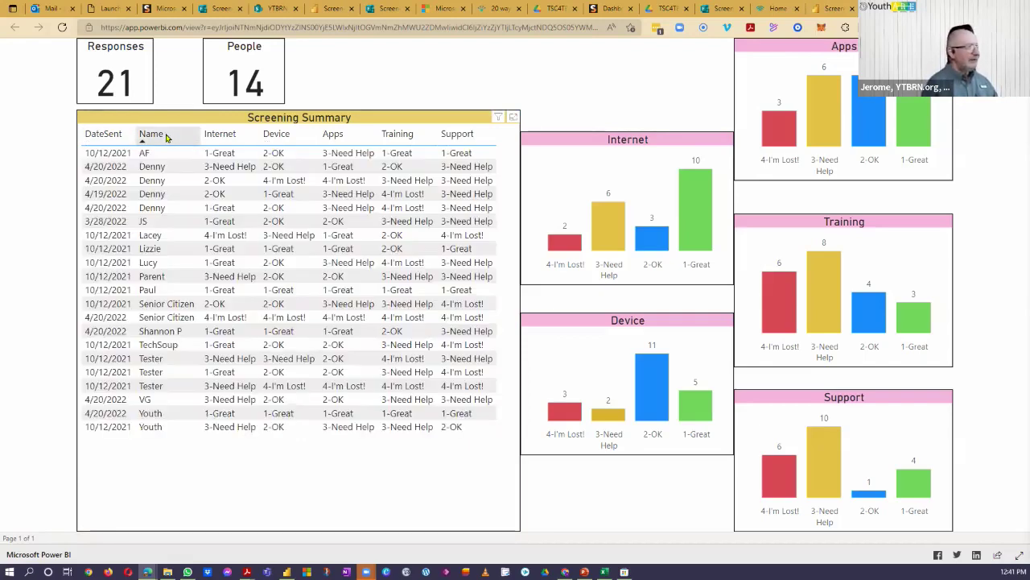
left_click(222, 134)
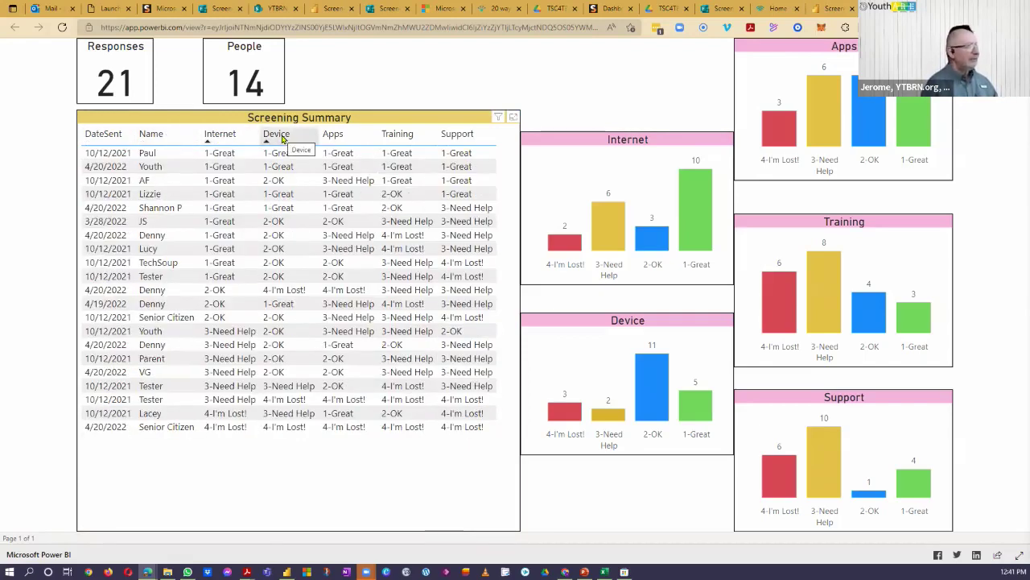
left_click(153, 134)
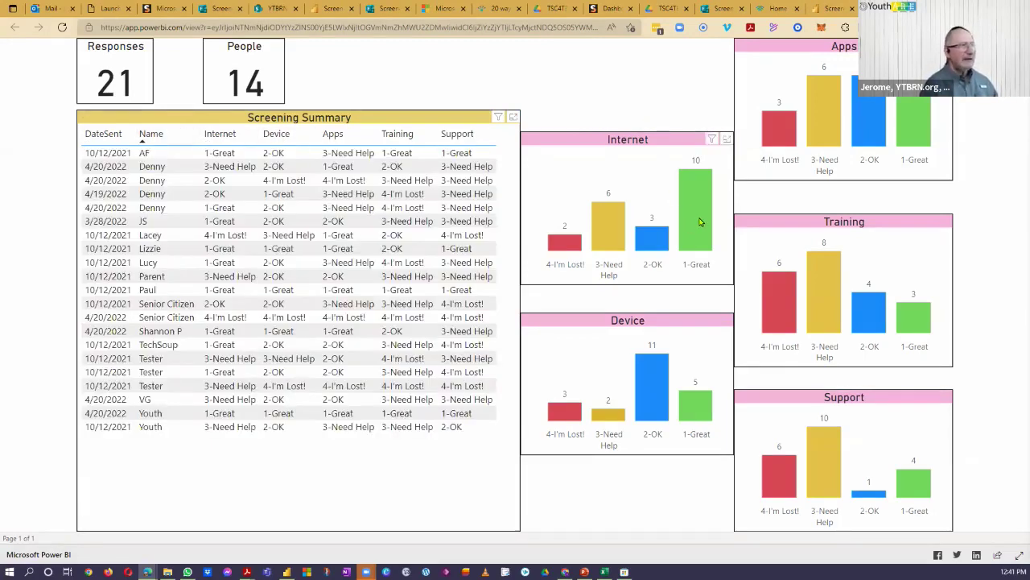
Filter the public report by the 1-Great bar of the Internet chart and clear the filter
mouse_move(700, 222)
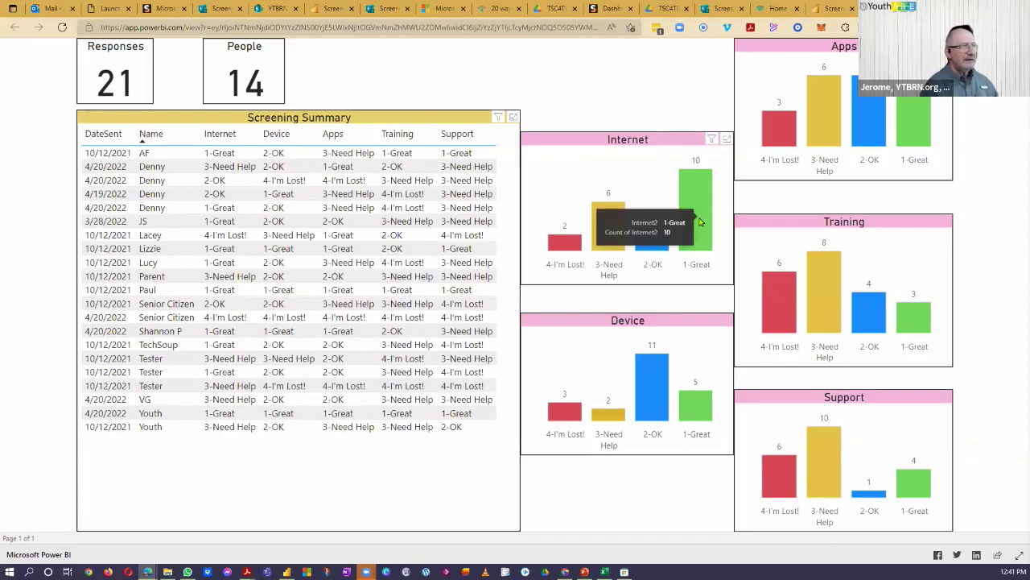
left_click(700, 222)
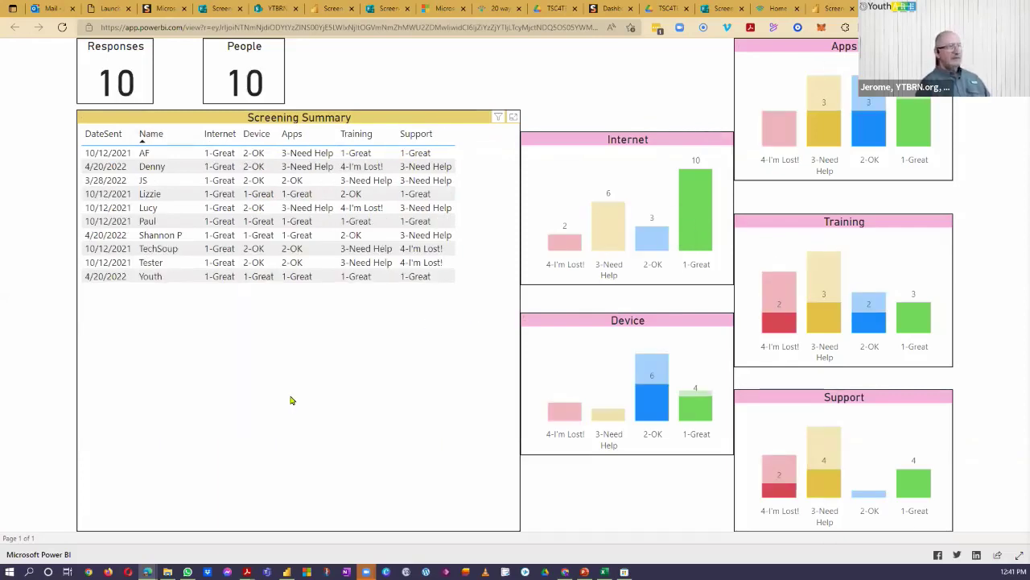
left_click(691, 196)
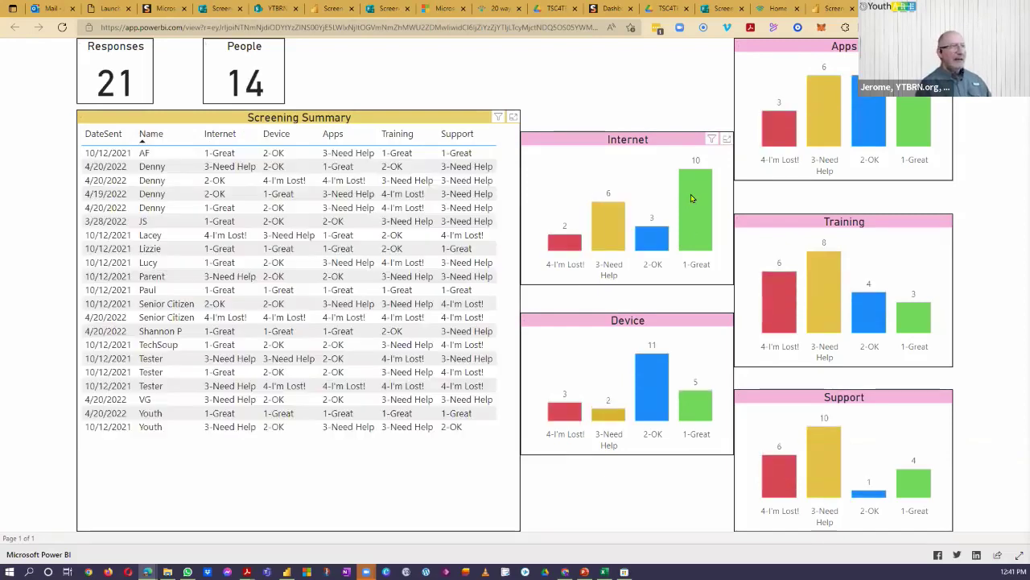
Filter the public report by the 4-I'm Lost! bars of the Training and Support charts, clearing each filter after viewing
mouse_move(779, 300)
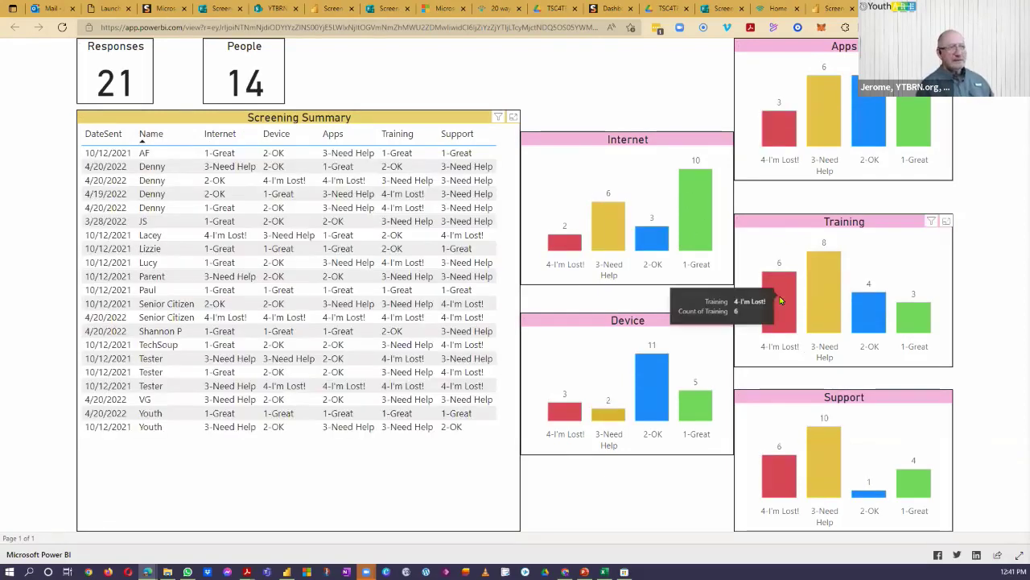
left_click(779, 300)
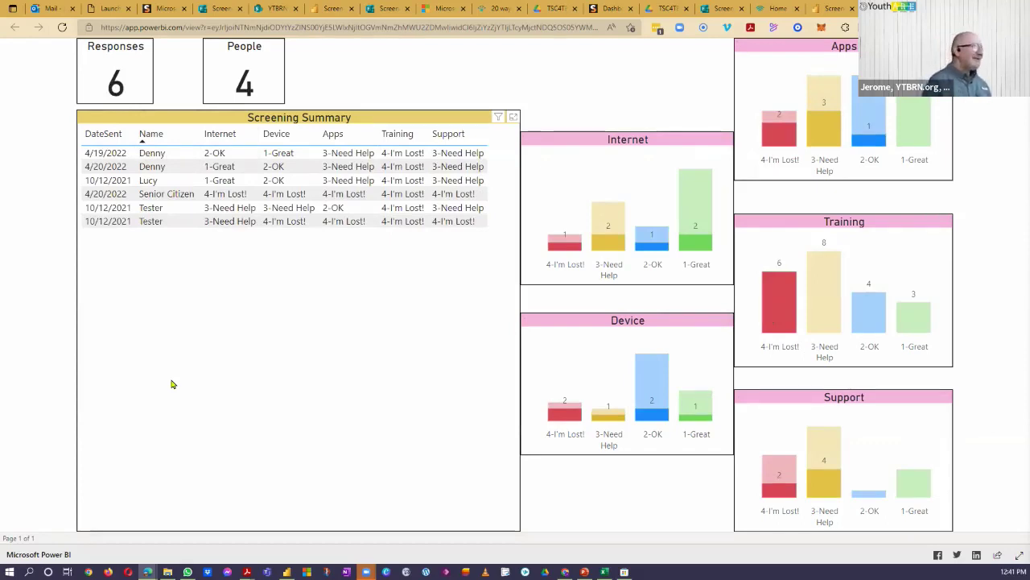
left_click(792, 294)
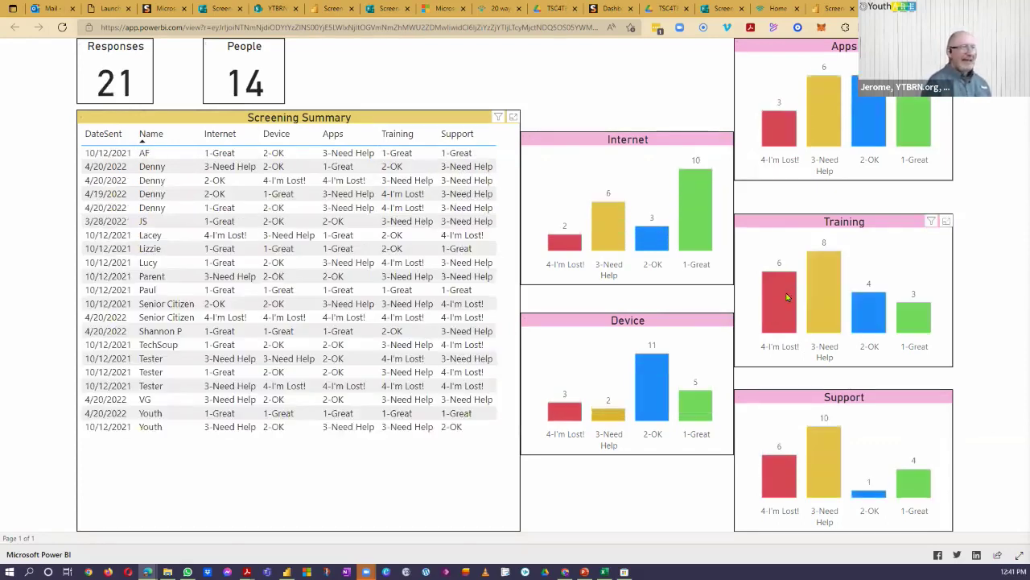
left_click(775, 482)
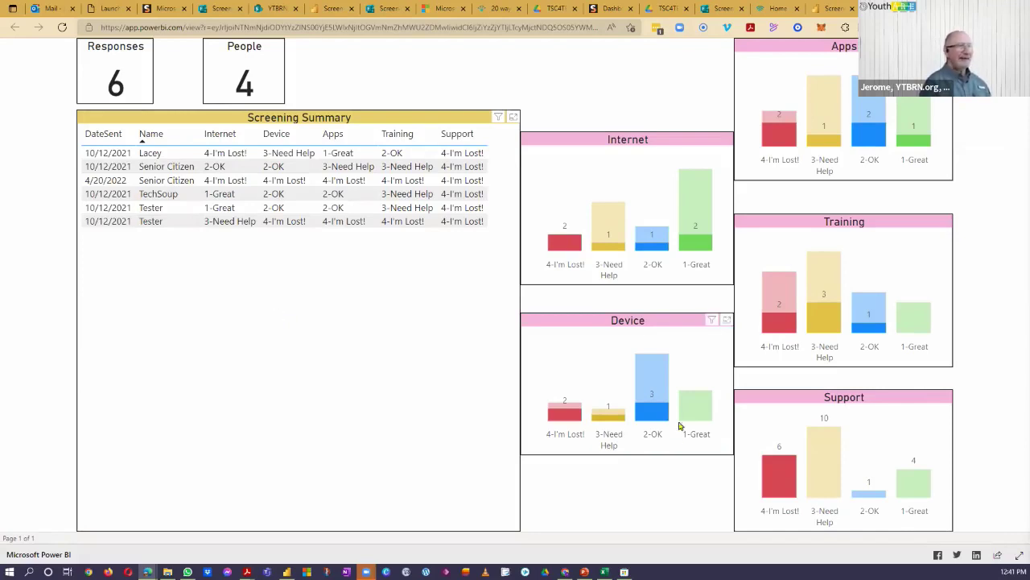
left_click(770, 471)
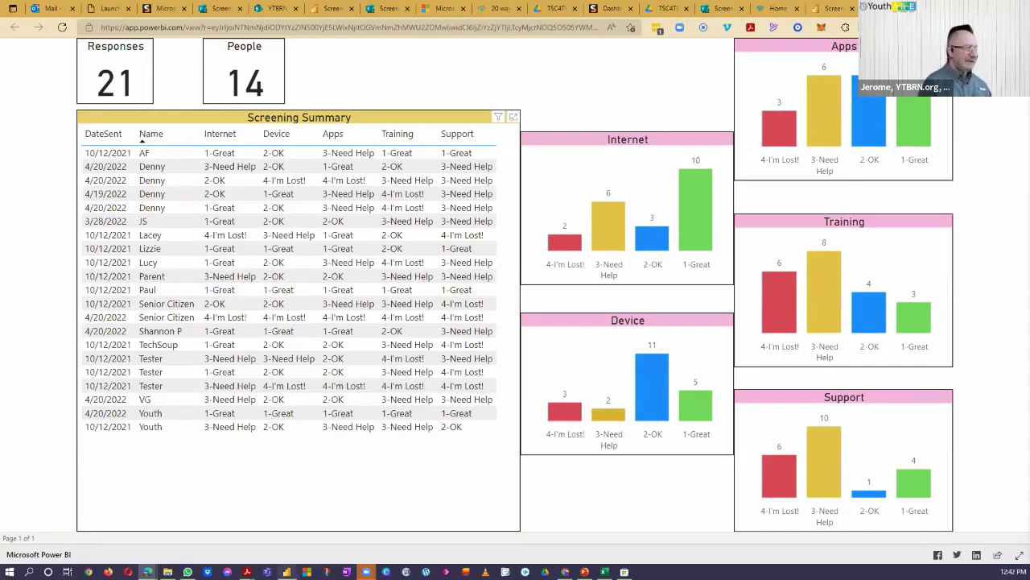
Return to the Screen4DI report, copy its organization share link, and open that link in a new browser tab
mouse_move(286, 571)
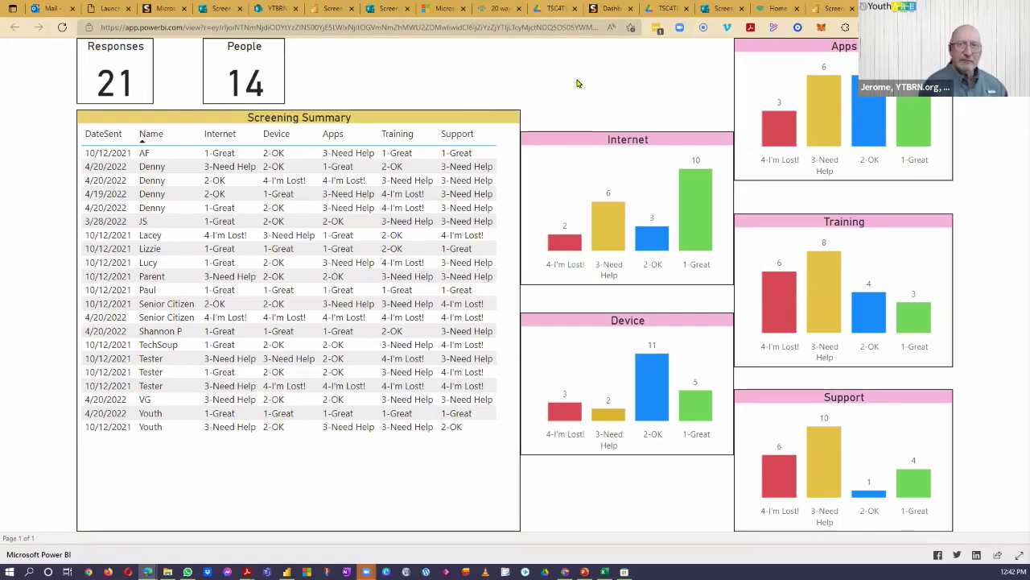
left_click(825, 11)
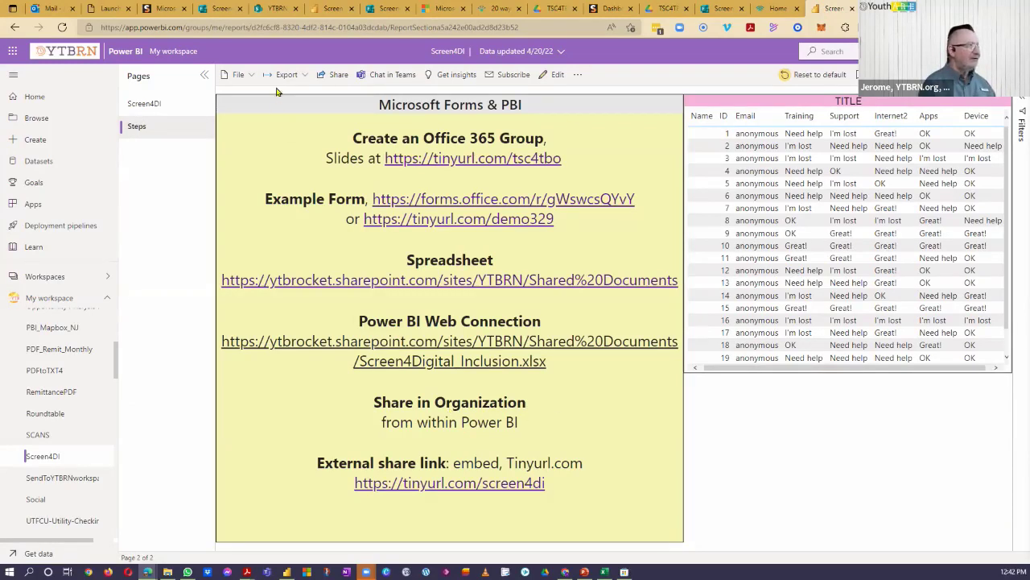
left_click(330, 81)
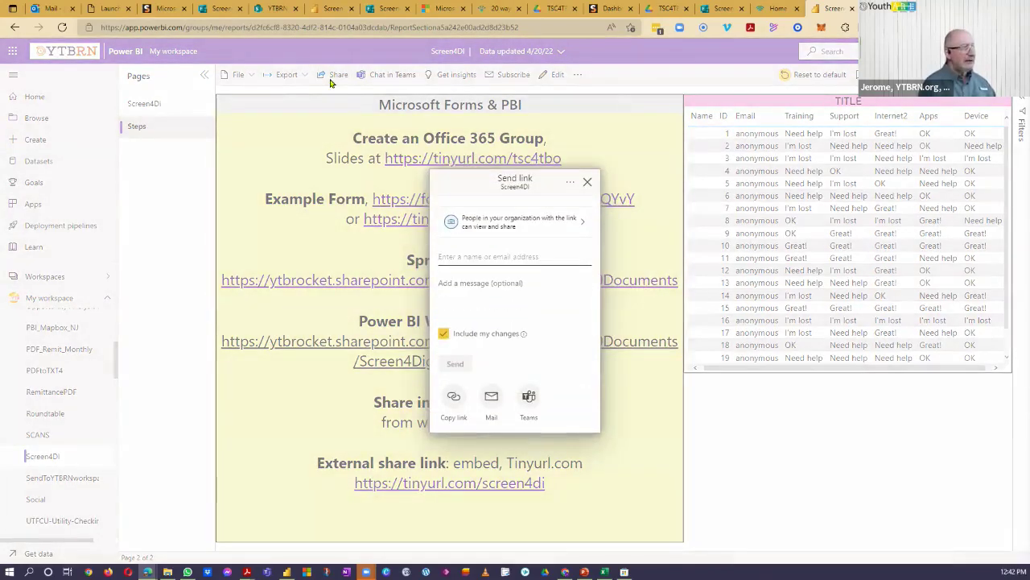
left_click(454, 402)
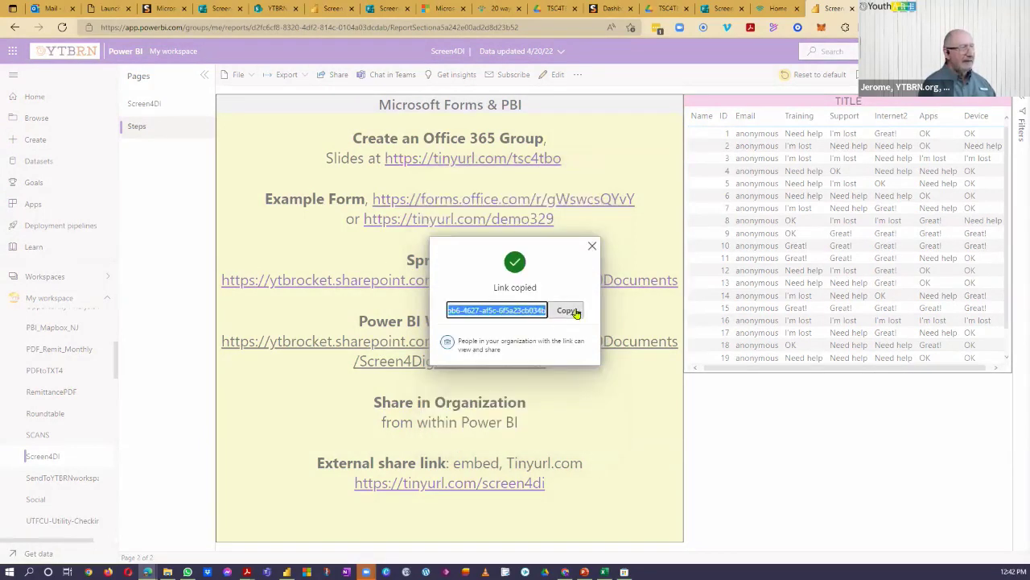
left_click(564, 310)
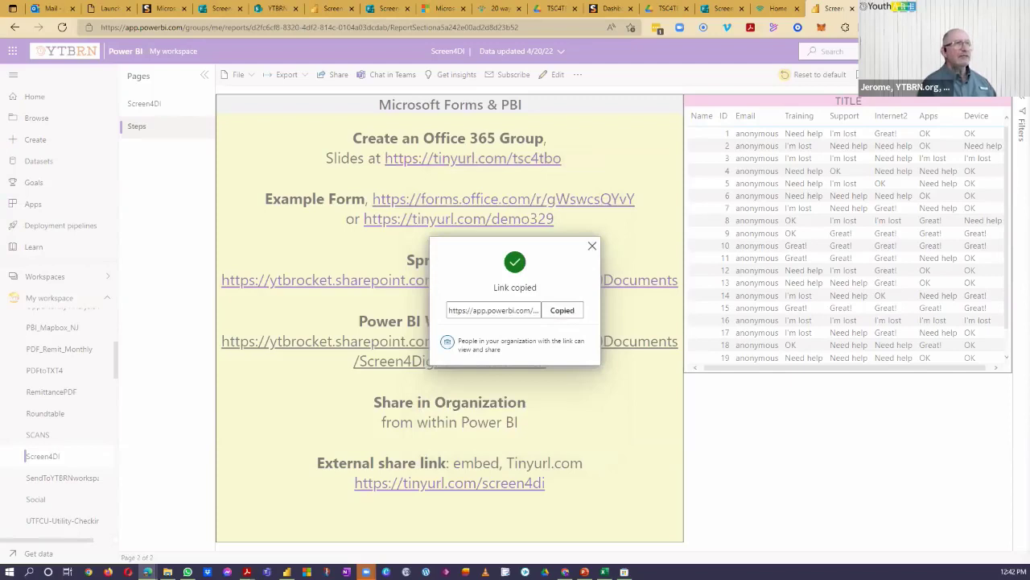
key("ctrl+t")
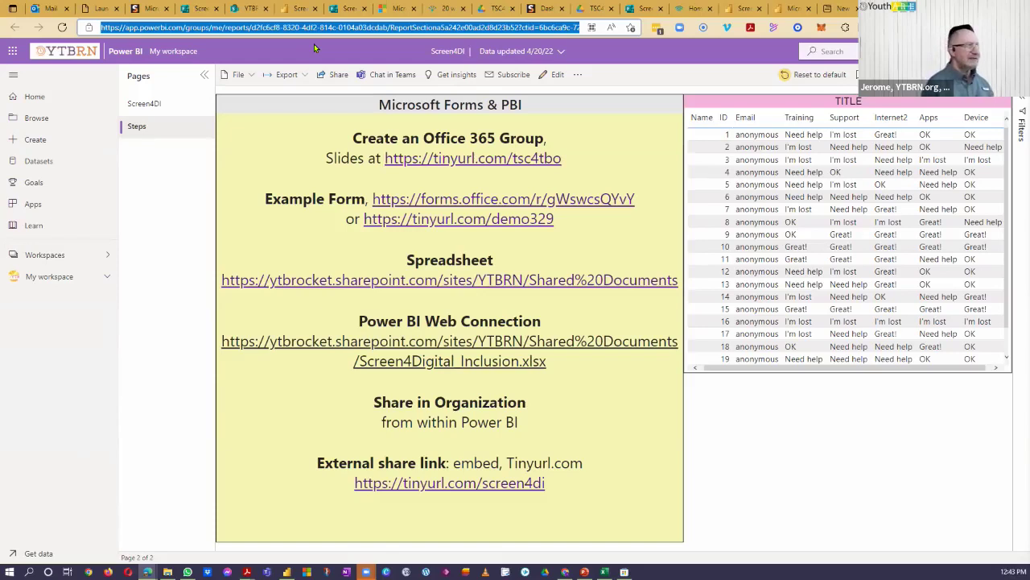
Review the available options for embedding the report without choosing one
left_click(252, 76)
mouse_move(263, 175)
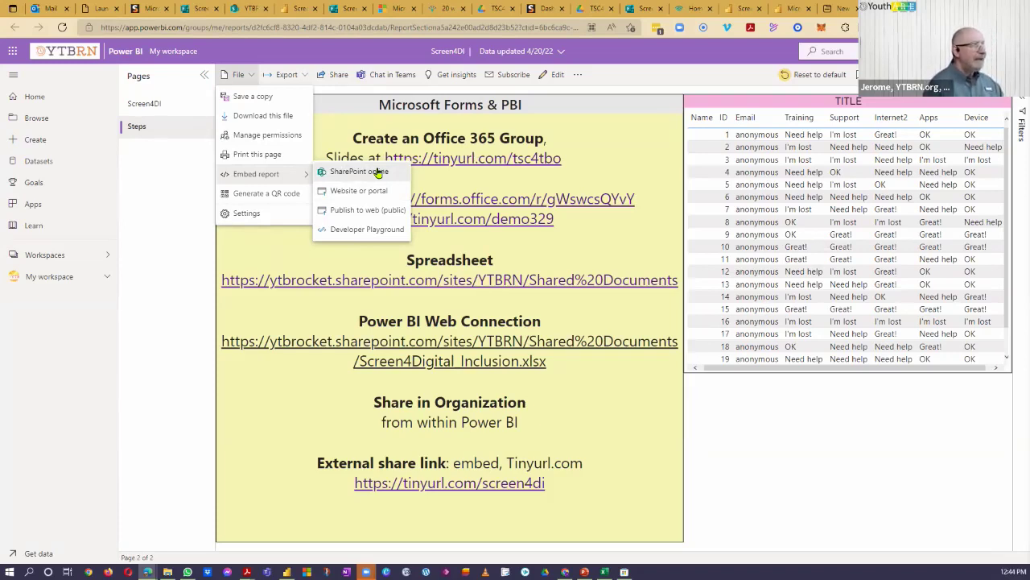
left_click(338, 55)
Export only the current Steps page to PDF with current values
left_click(306, 75)
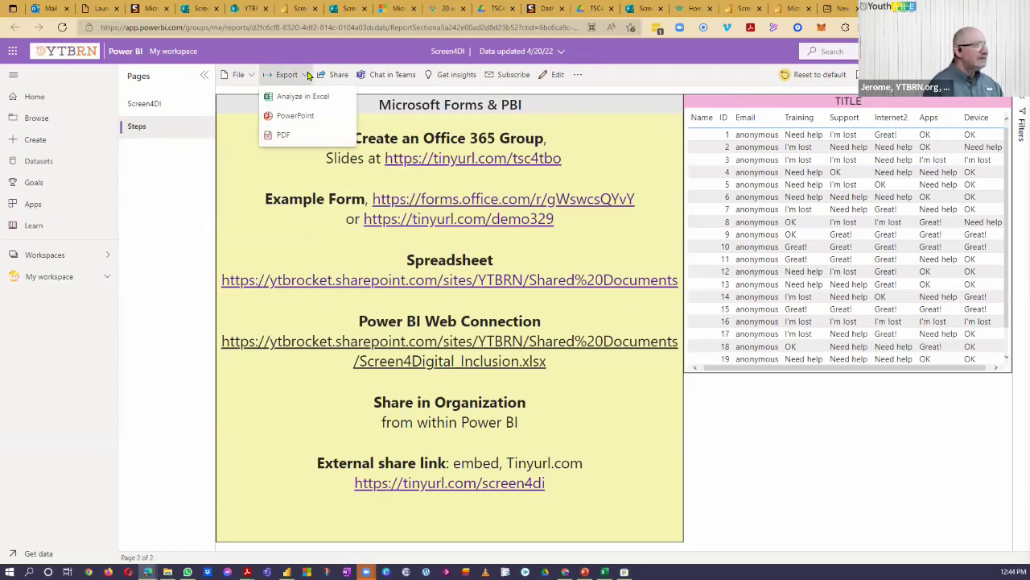
left_click(286, 136)
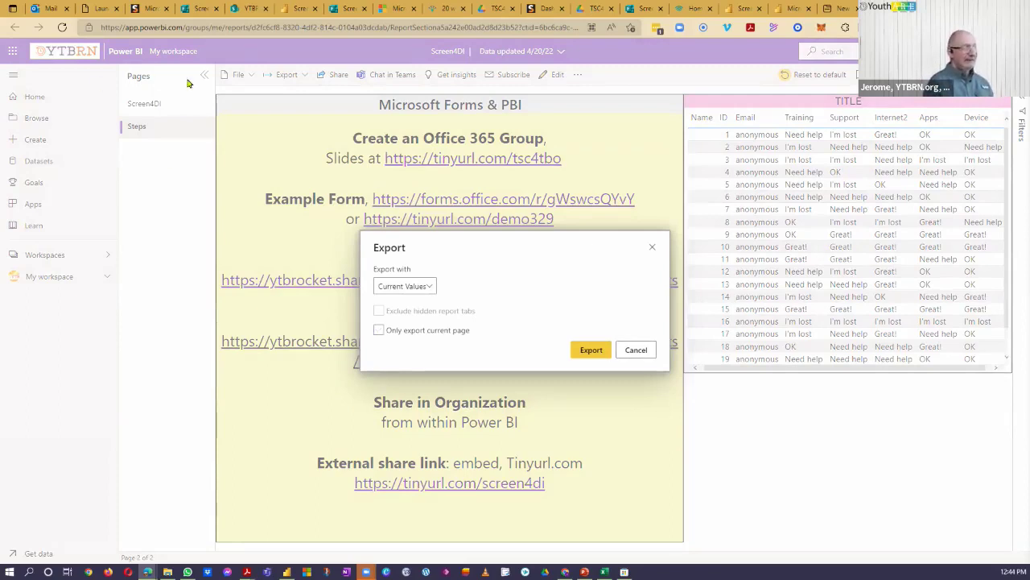
left_click(379, 332)
left_click(581, 353)
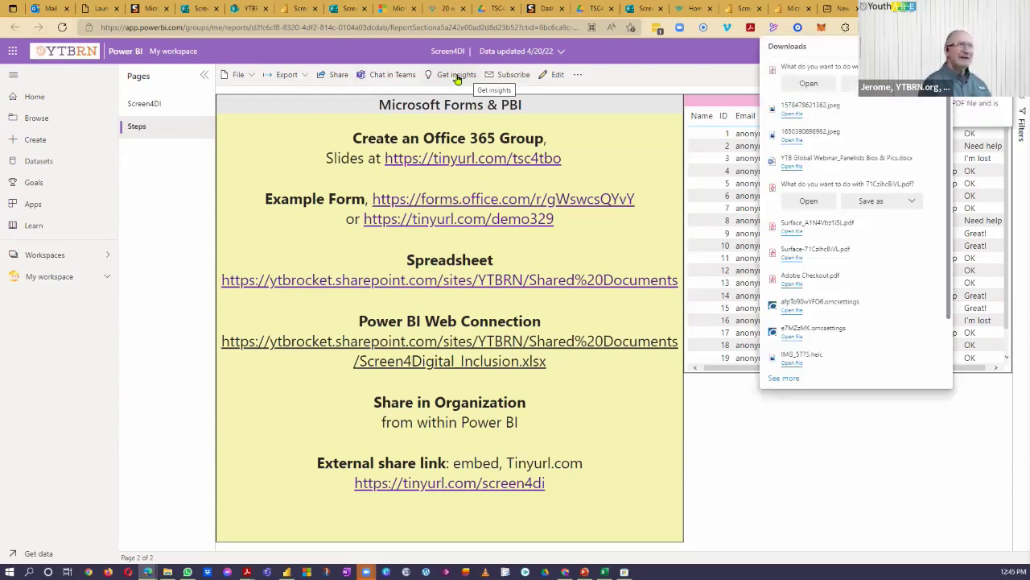
Open the downloaded Screen4DI PDF and look through the exported page
left_click(793, 85)
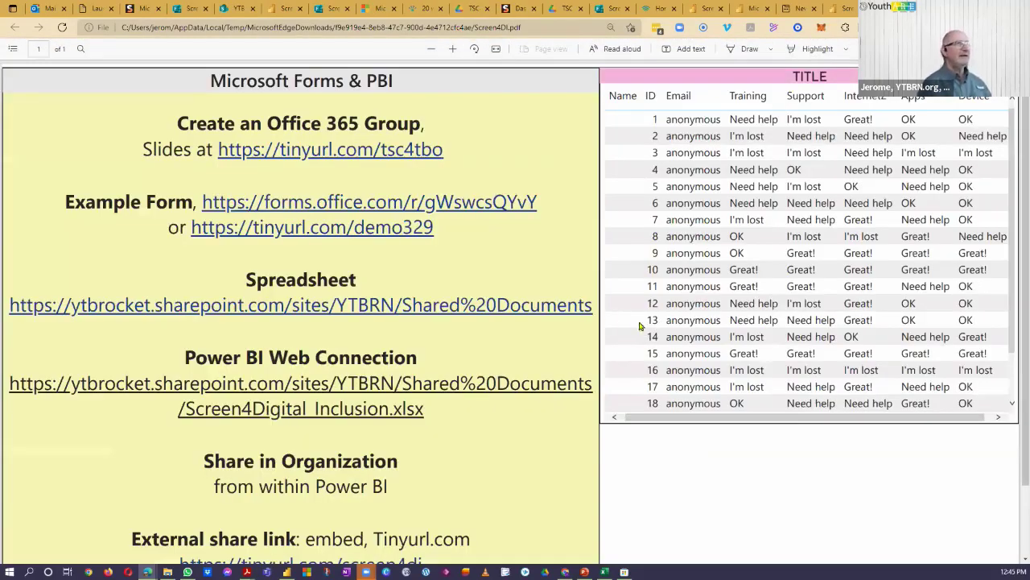
scroll(518, 301, "down", 2)
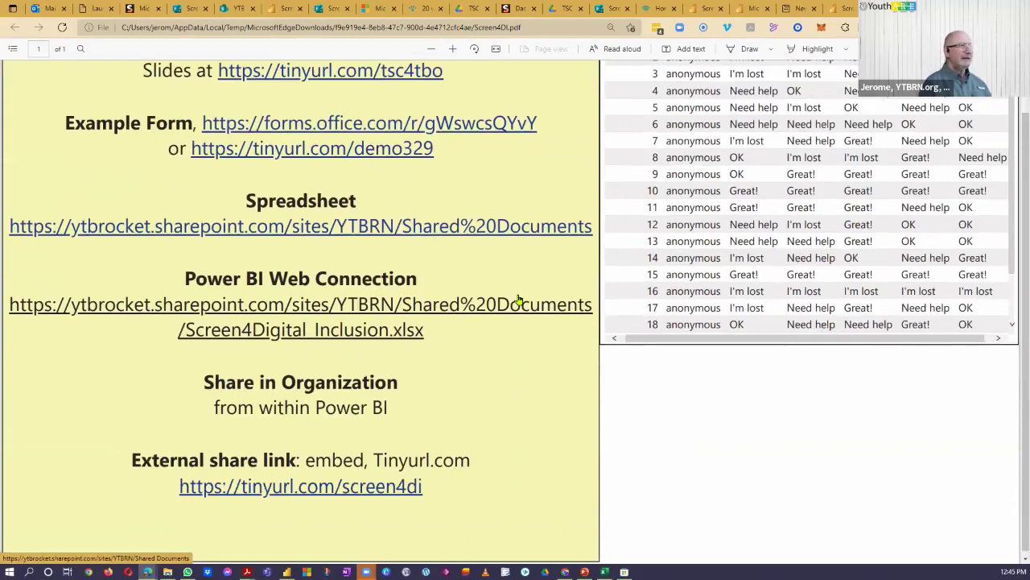
scroll(517, 300, "up", 2)
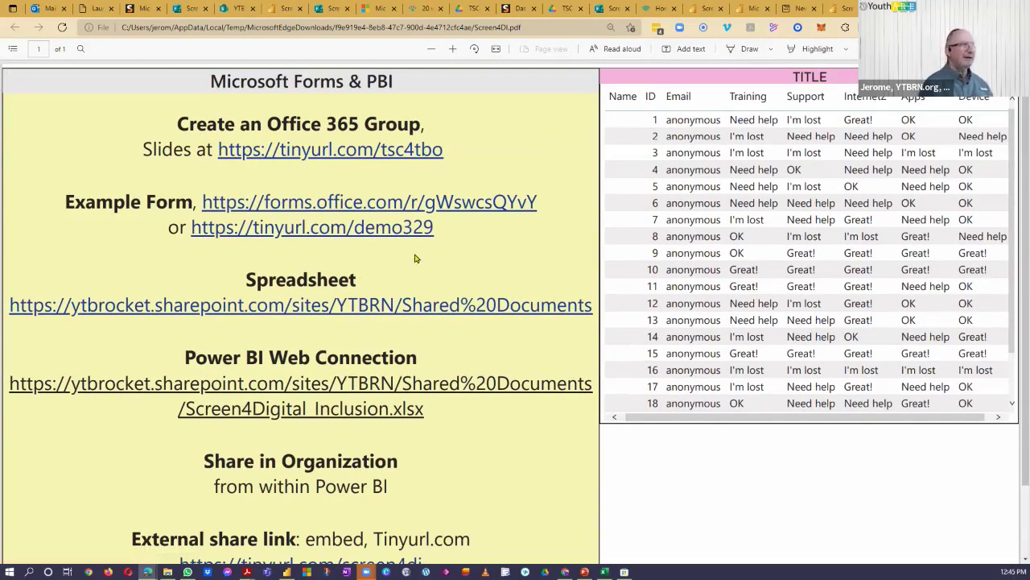
scroll(584, 314, "down", 1)
scroll(584, 314, "up", 1)
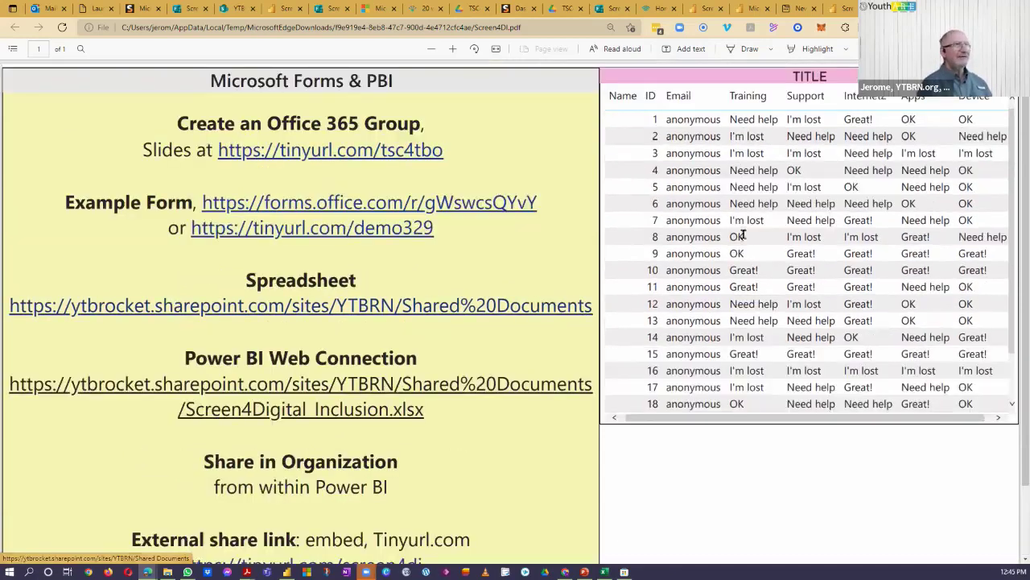
Return to the shared Power BI report and show its Screen4DI page
left_click(845, 9)
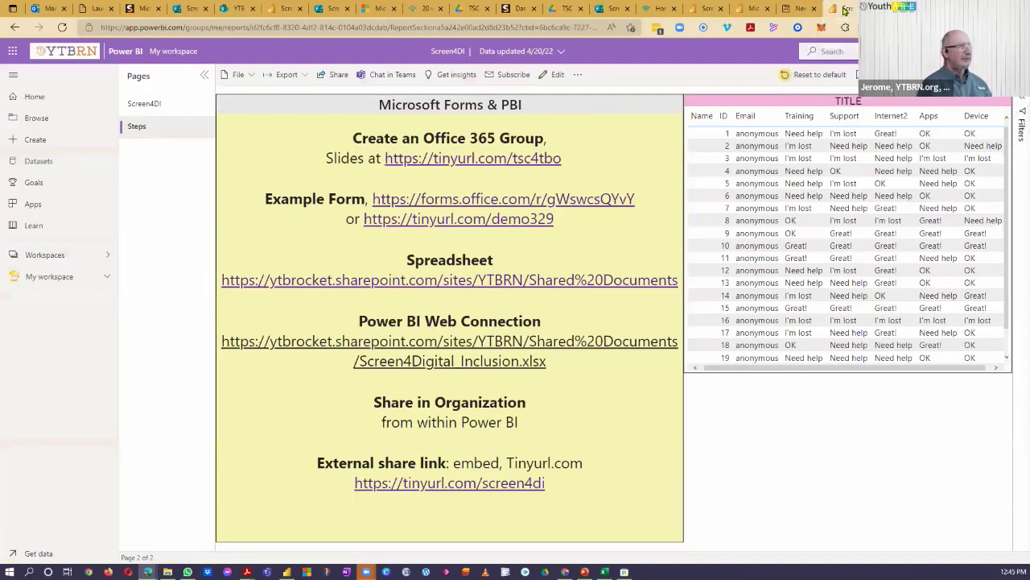
left_click(143, 107)
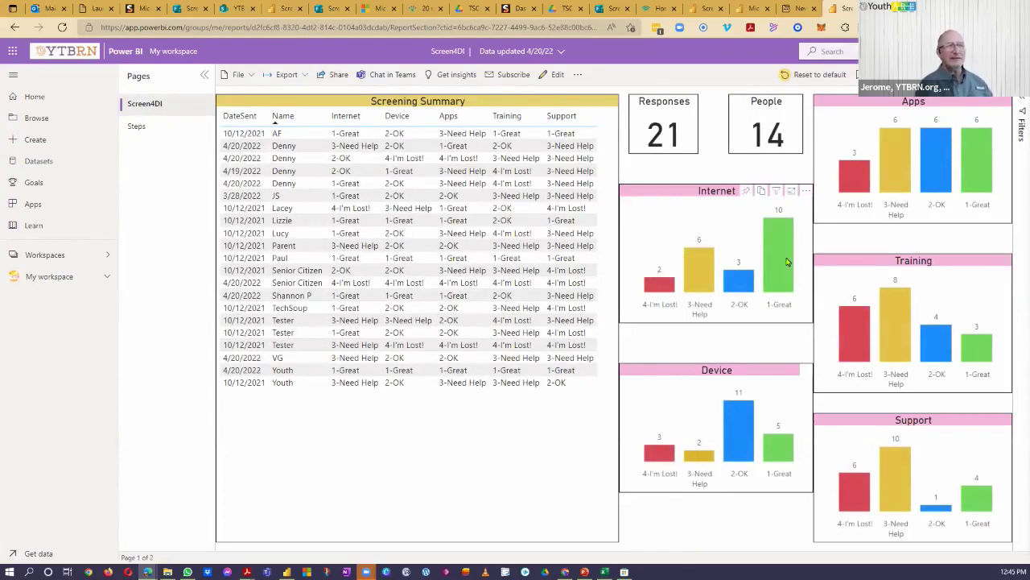
mouse_move(788, 262)
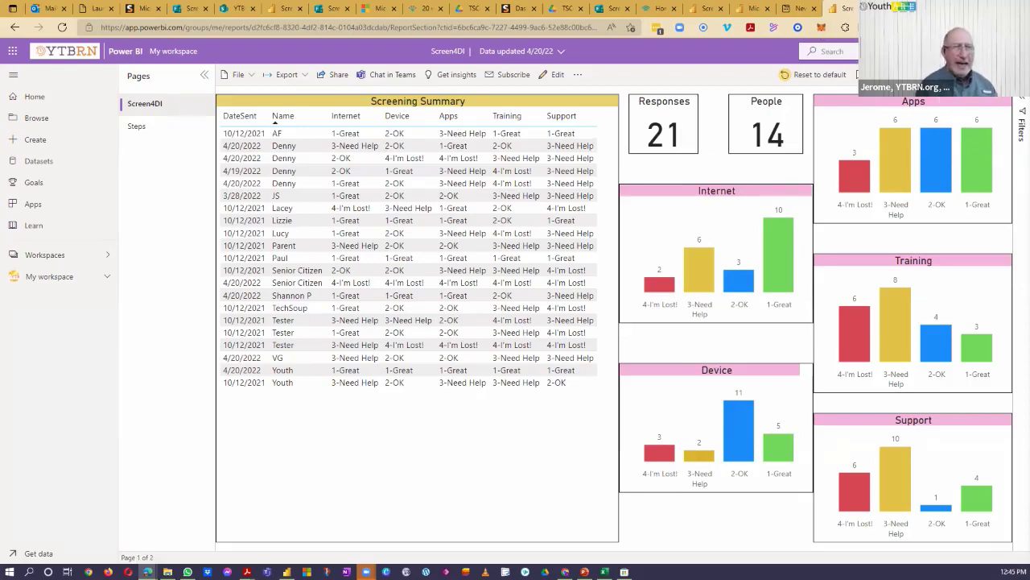
left_click(814, 9)
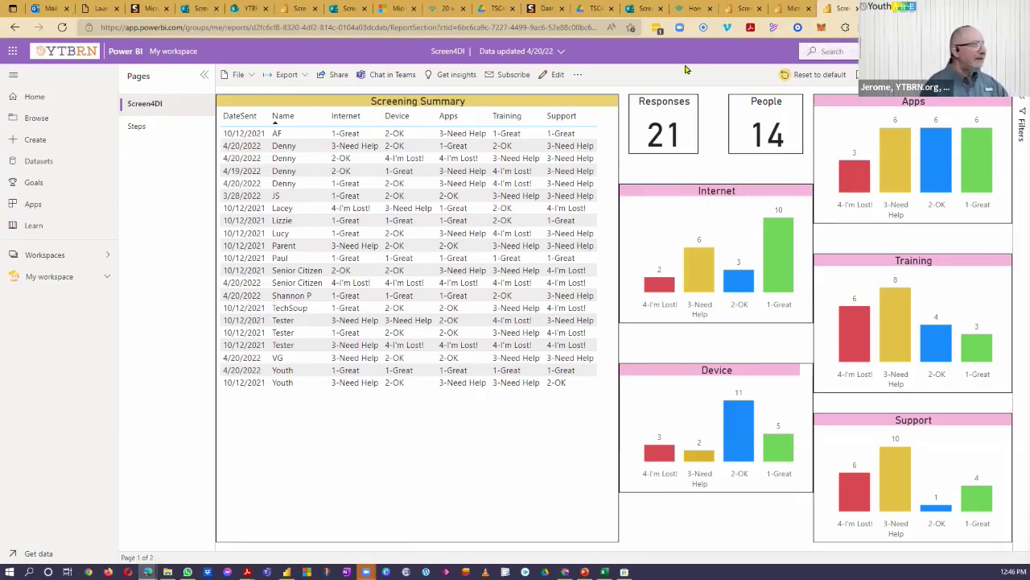
left_click(247, 74)
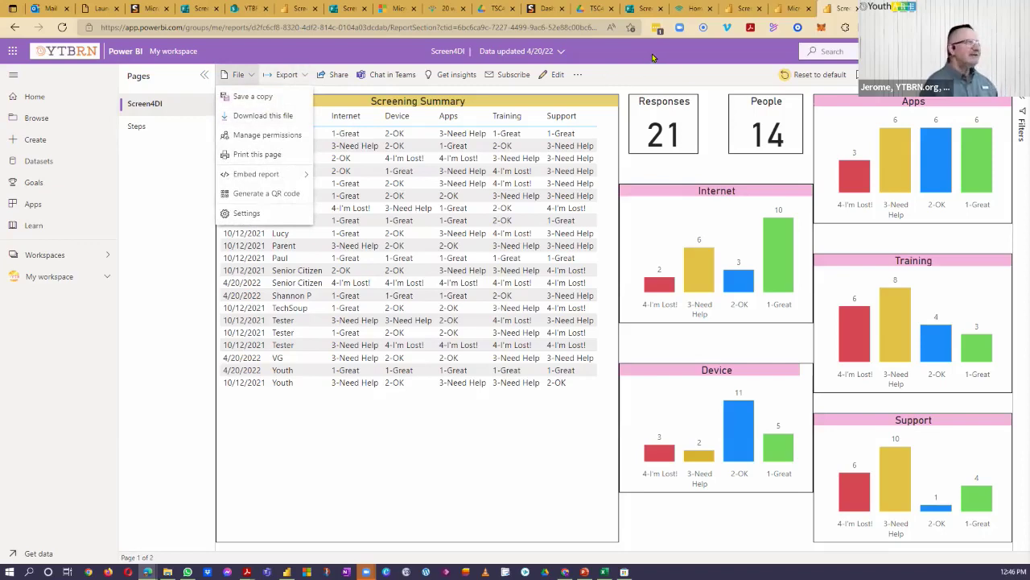
left_click(612, 75)
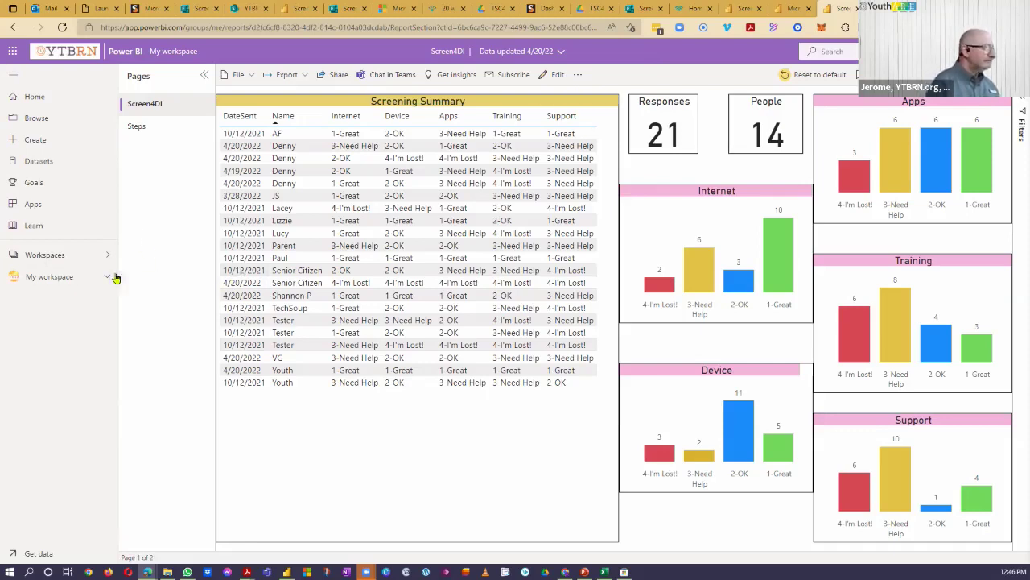
Start getting new data from files in the Power BI workspace
left_click(13, 557)
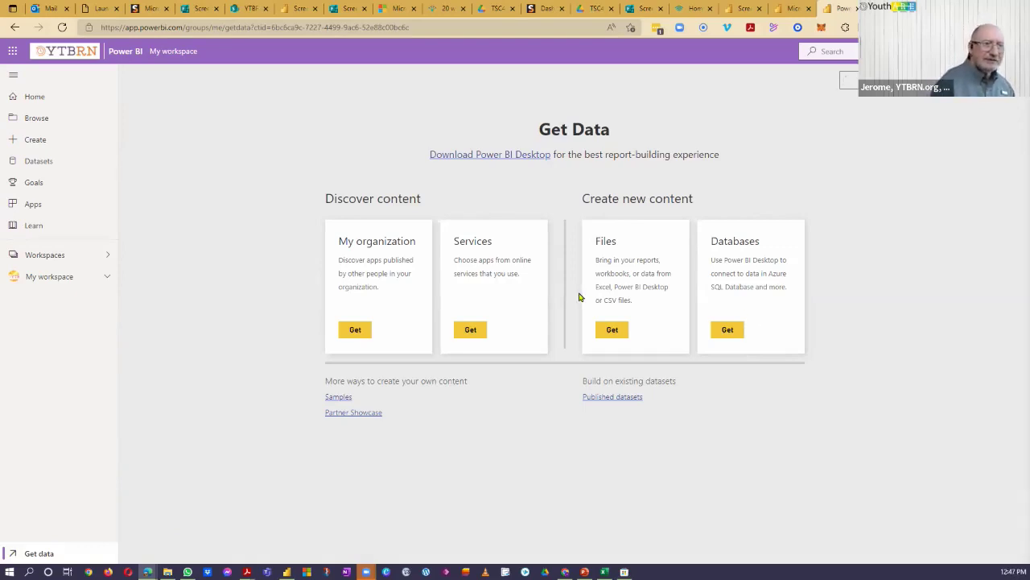
left_click(611, 331)
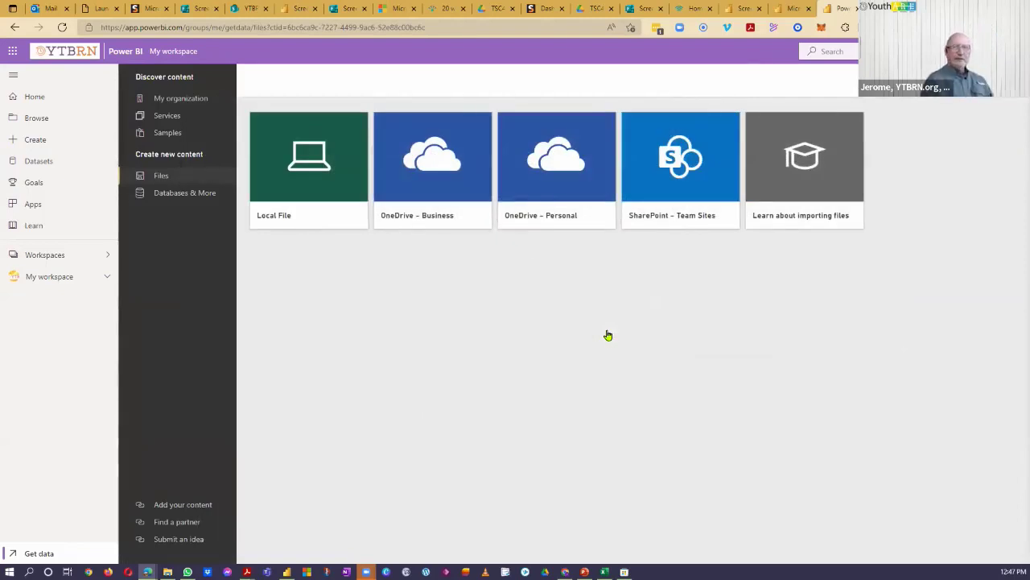
Browse the local TechSoupConnectTBO 2022-04 folder for files to import and cancel without choosing one
left_click(319, 213)
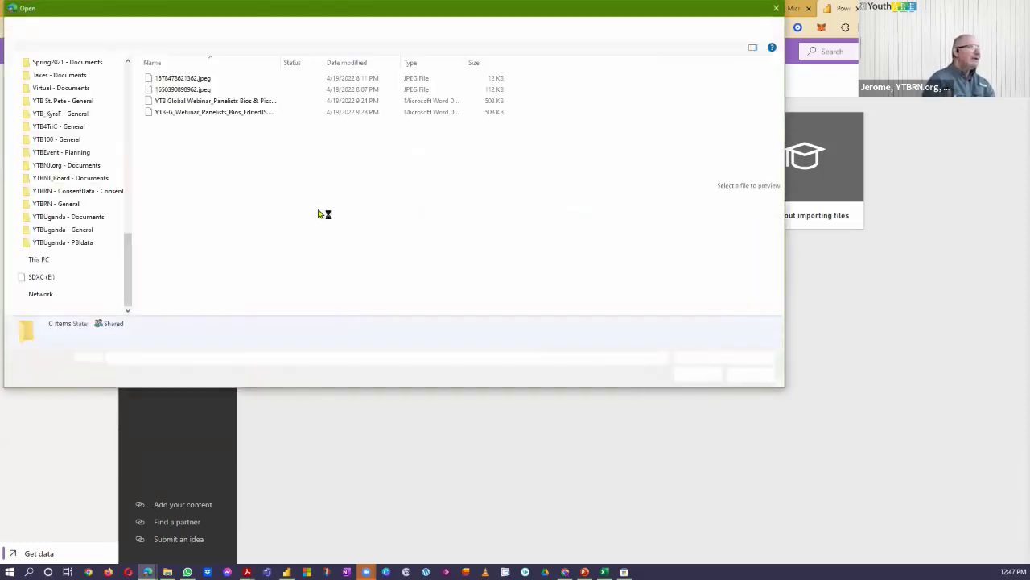
scroll(74, 179, "up", 1)
scroll(69, 184, "up", 1)
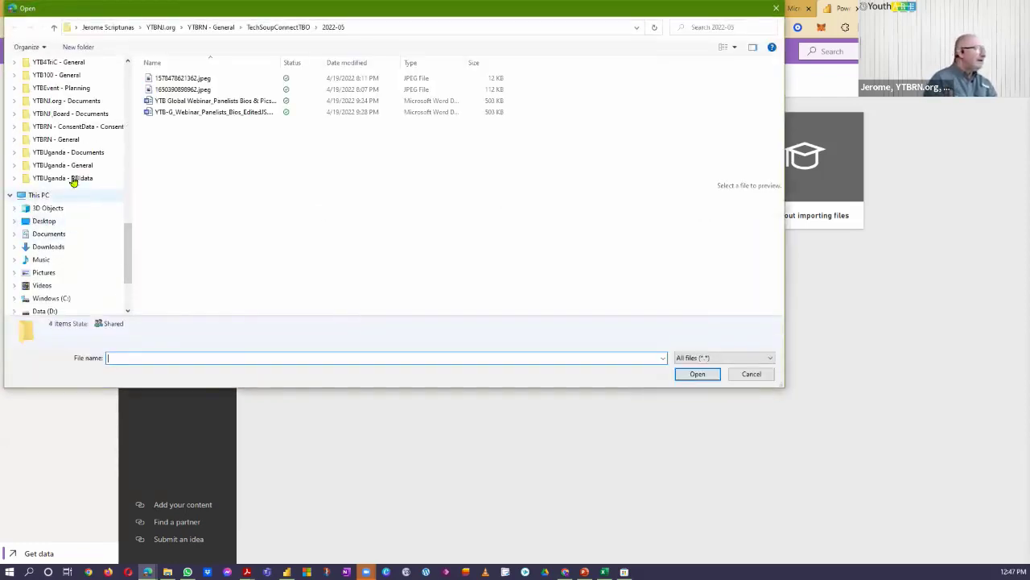
left_click(17, 140)
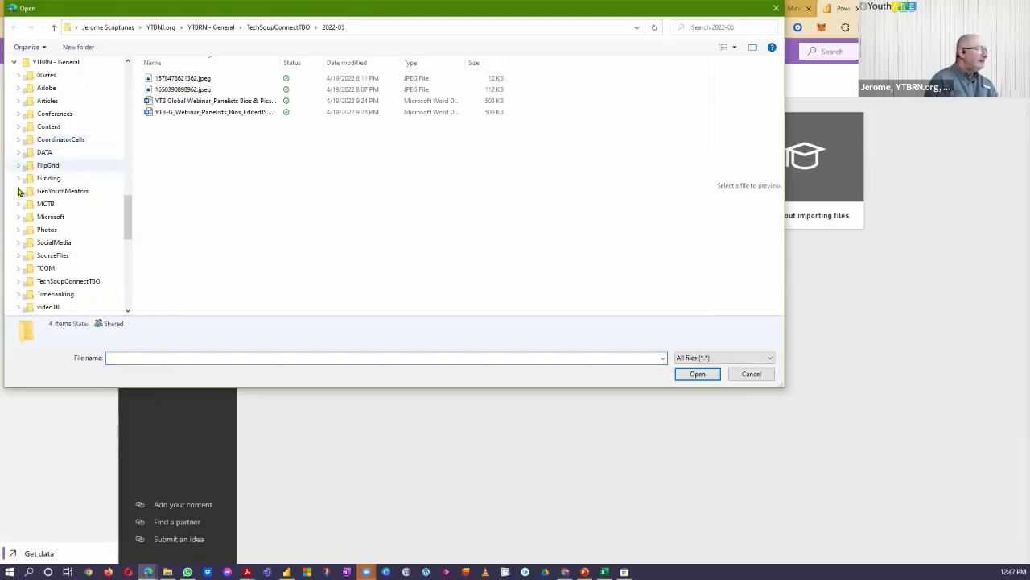
left_click(19, 280)
left_click(61, 208)
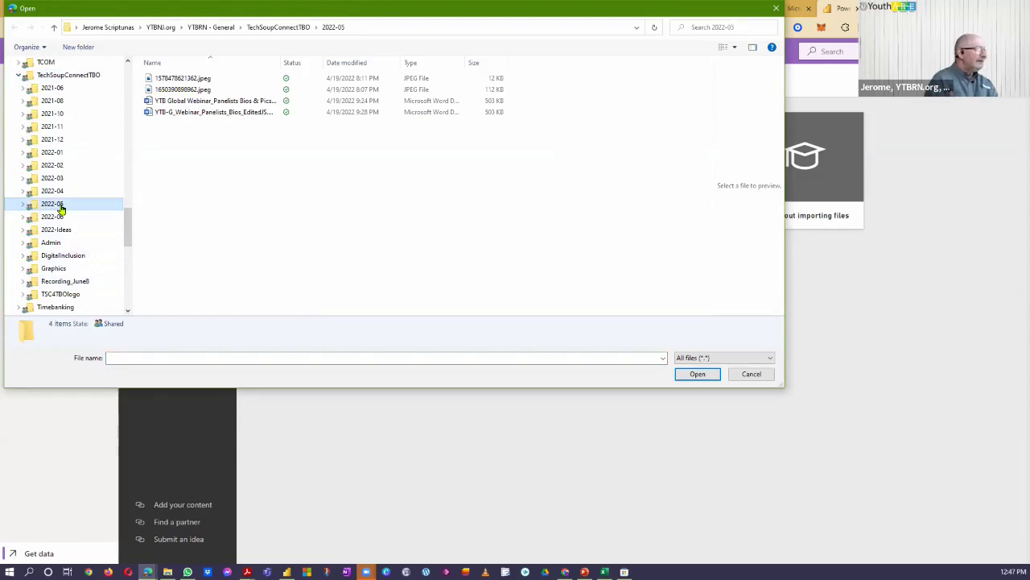
left_click(66, 192)
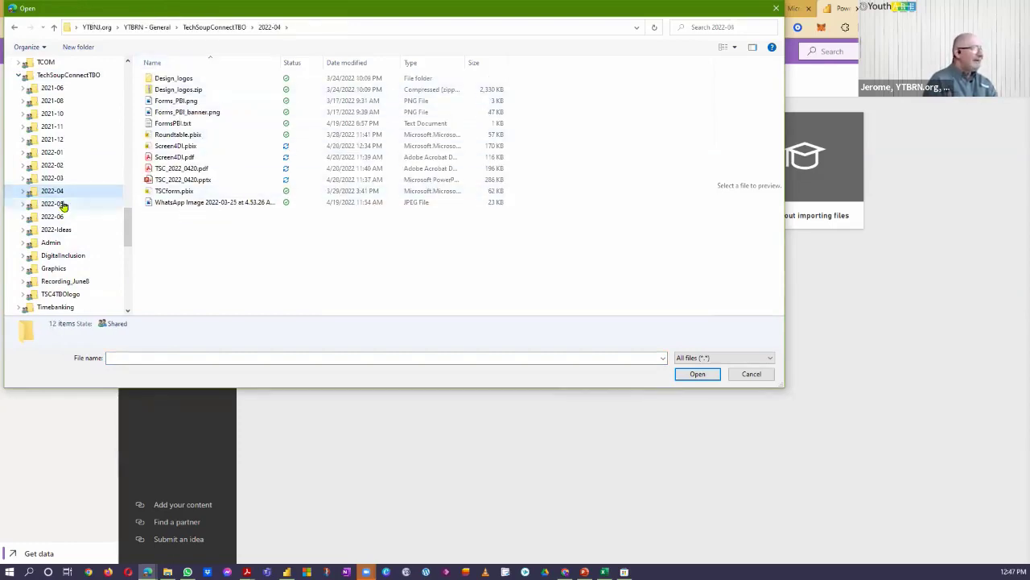
left_click(771, 375)
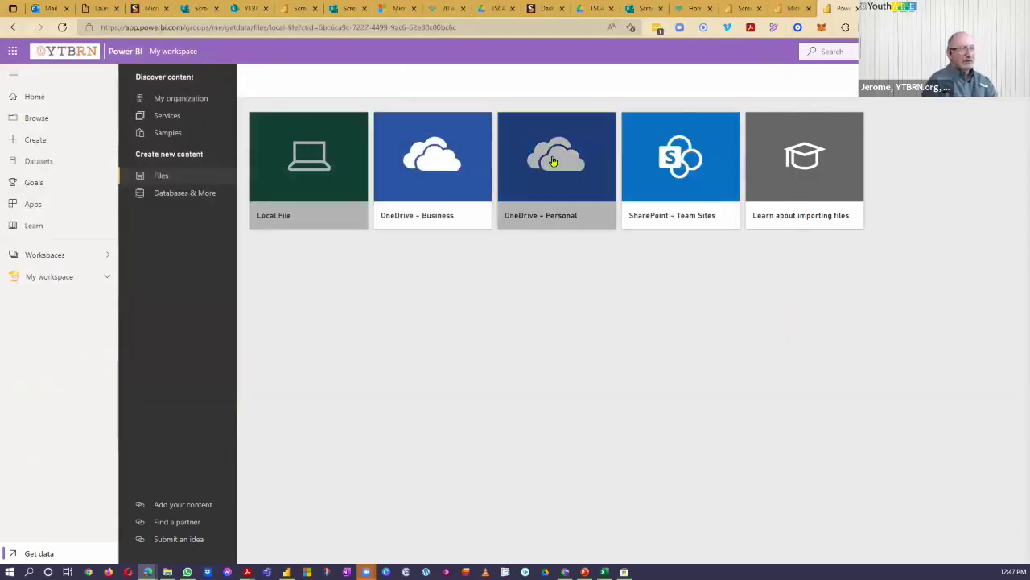
left_click(665, 167)
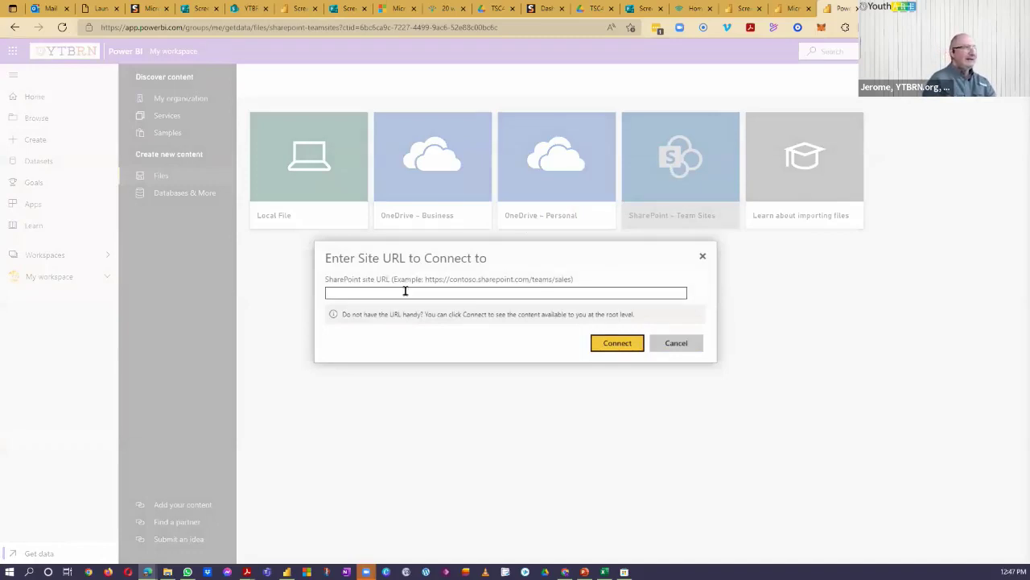
left_click(413, 289)
type("https://")
type("ytbrno")
type("rg")
type(".sharepo")
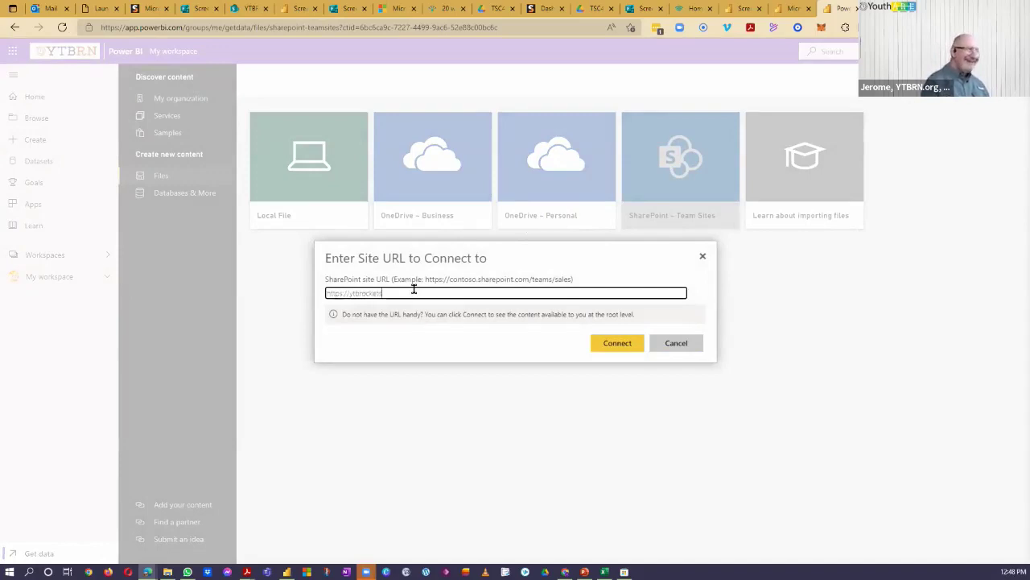
type("int")
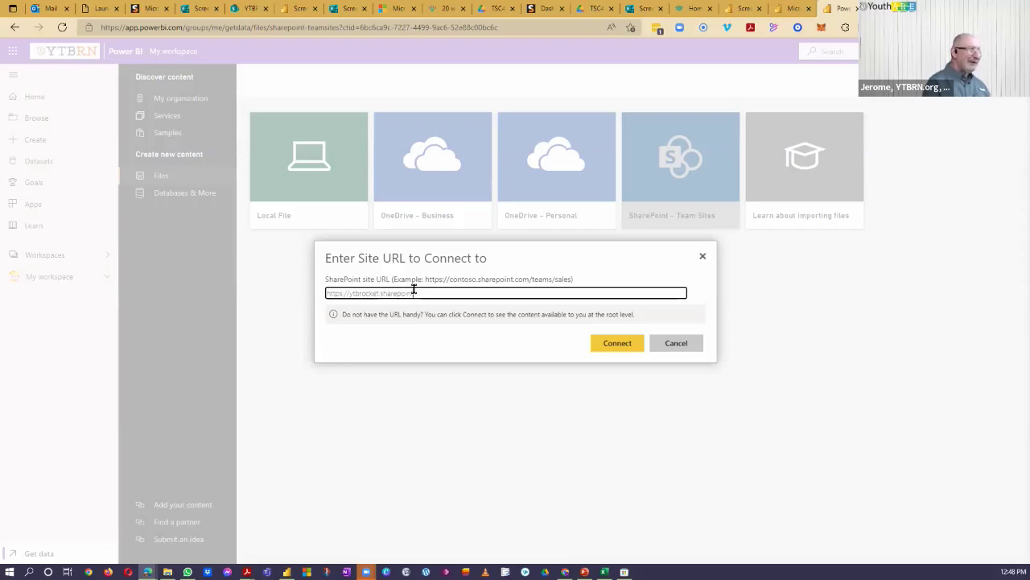
type(".com/site")
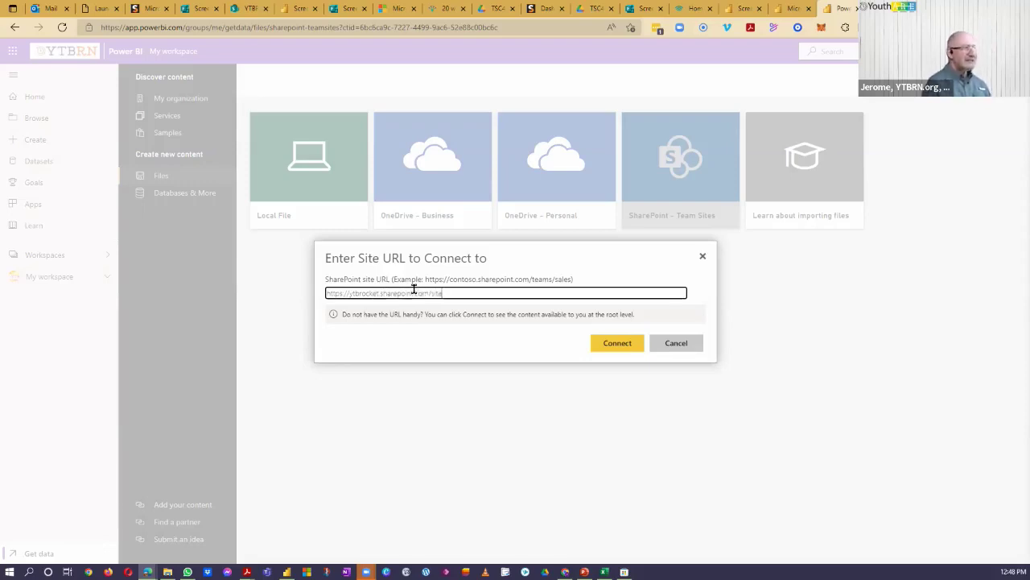
type("s/ytbrn")
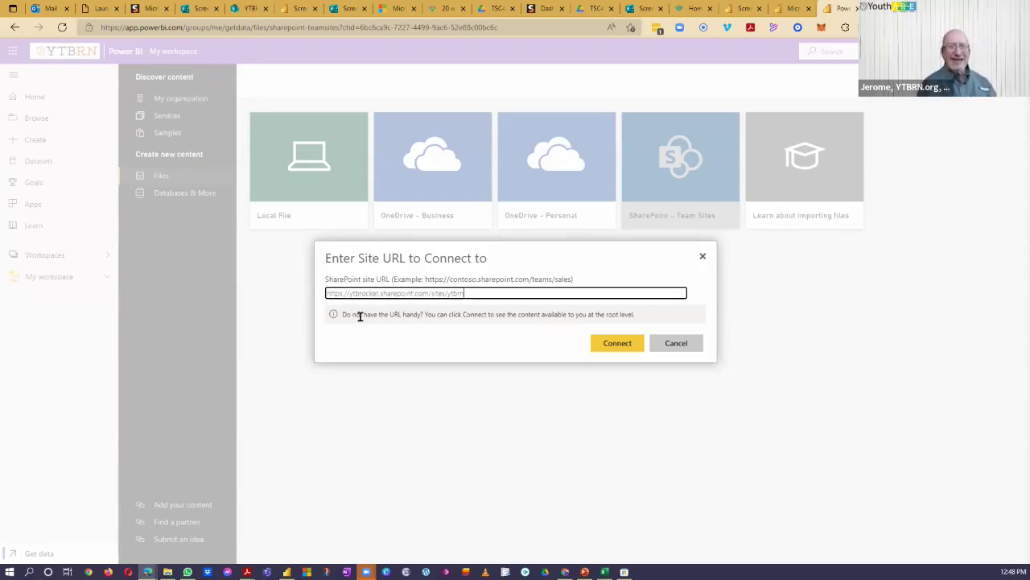
left_click(619, 346)
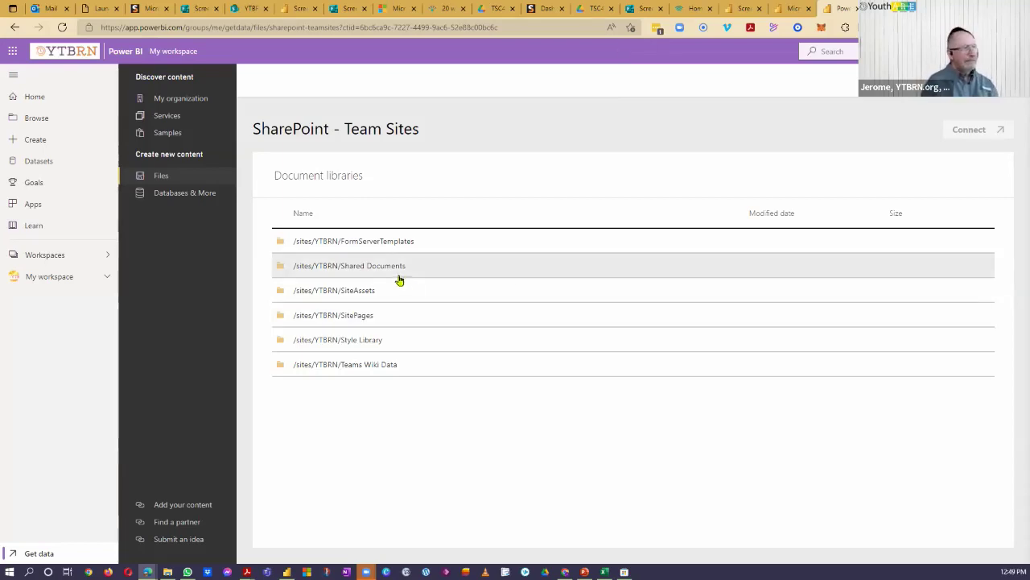
Import Screen4Digital_Inclusion.xlsx from the YTBRN site's Shared Documents library into Power BI
left_click(362, 269)
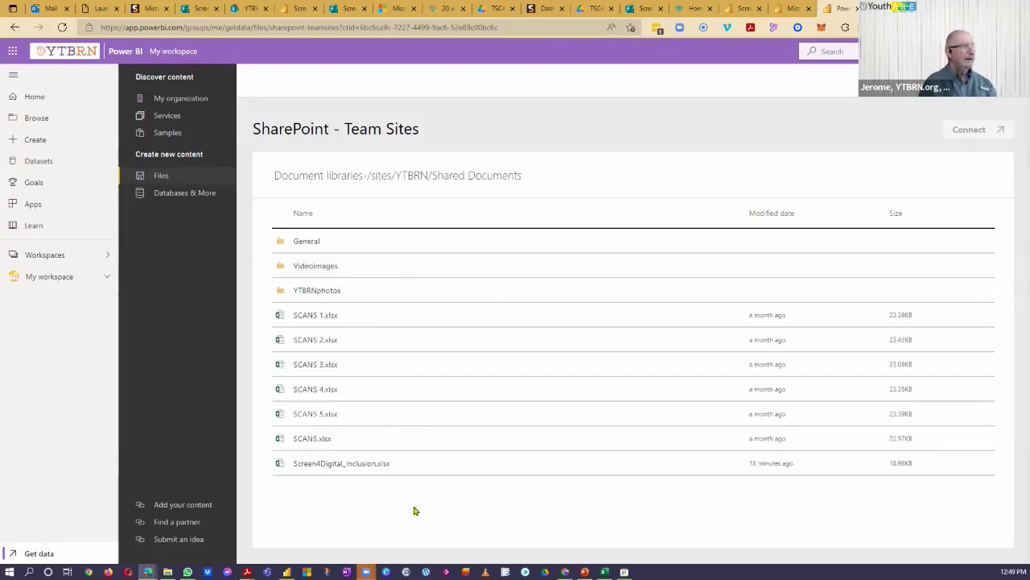
left_click(334, 466)
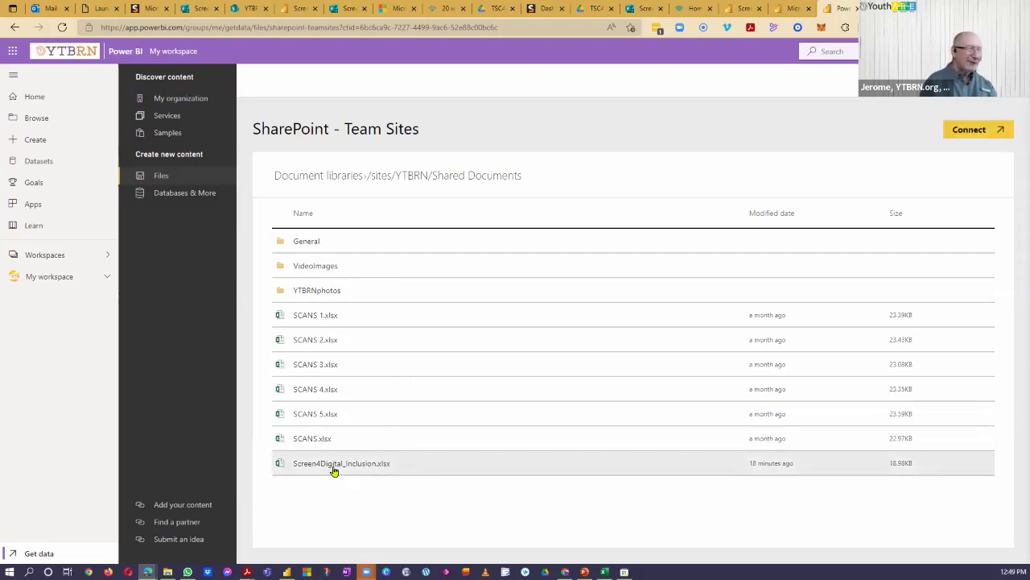
left_click(982, 129)
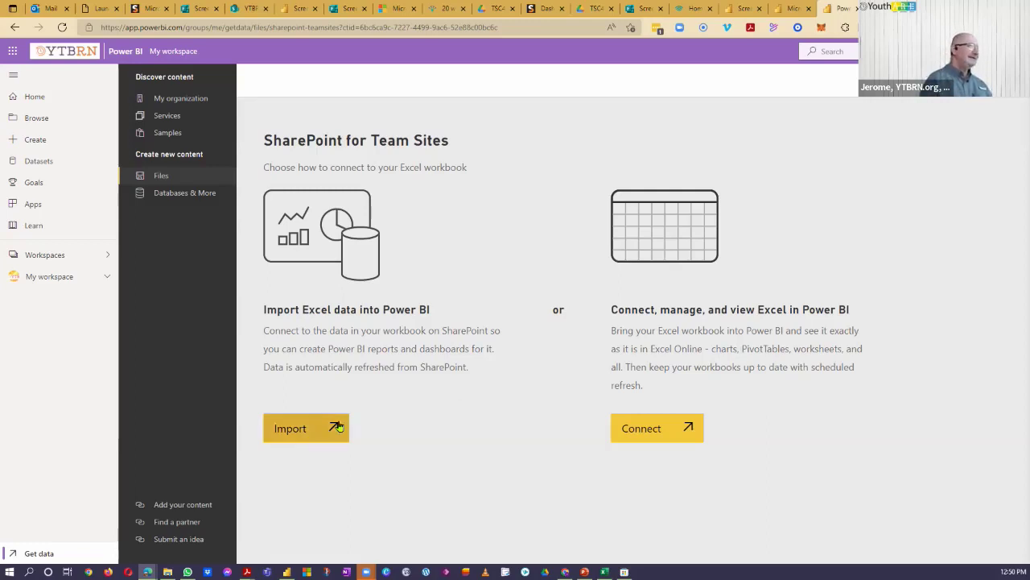
left_click(299, 429)
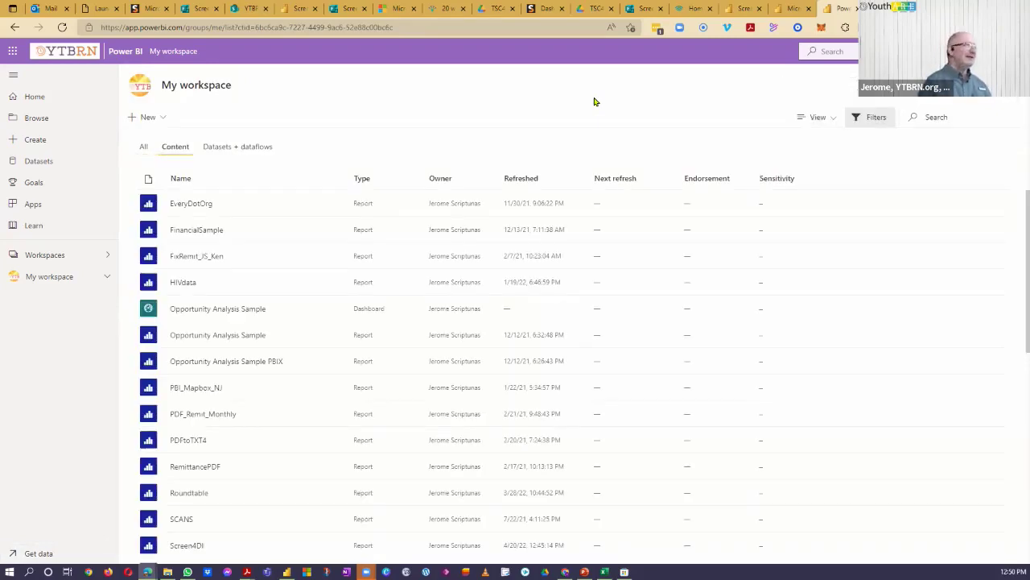
Open the Screen4Digital_Inclusion.xlsx dashboard in My workspace and start a blank report from its dataset tile
scroll(296, 255, "down", 4)
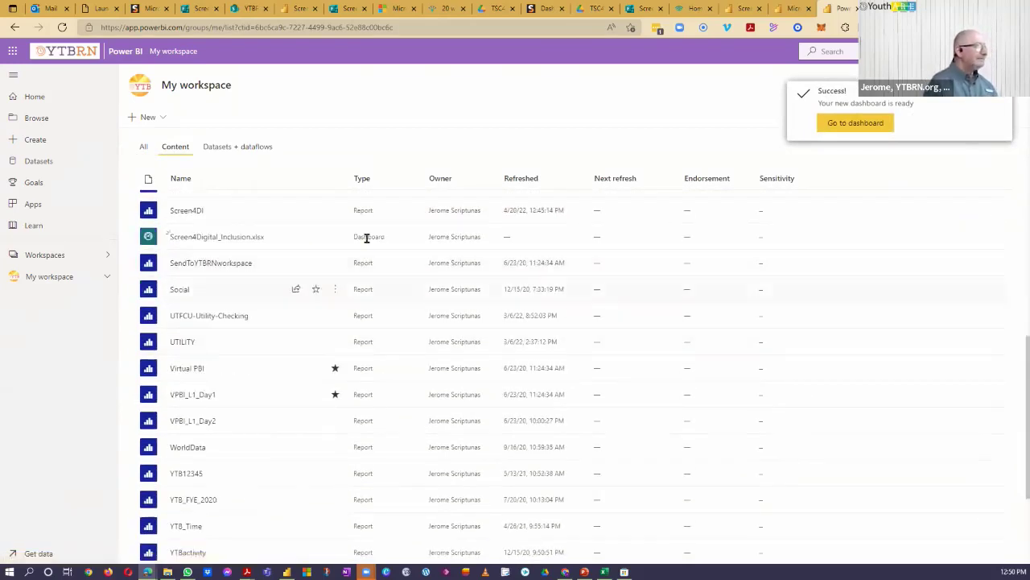
left_click(236, 236)
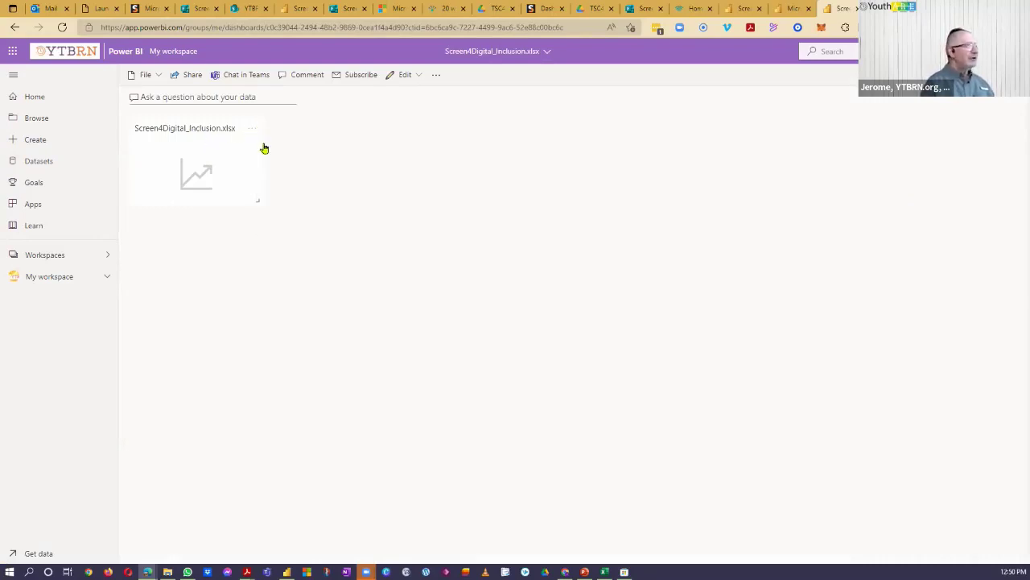
left_click(196, 137)
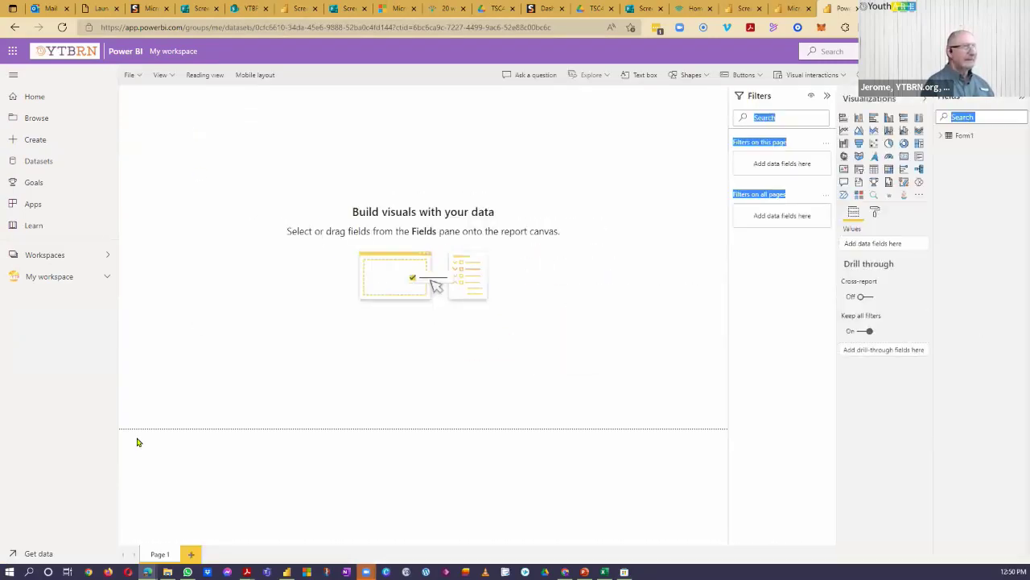
Add a table visual to Page 1 and enlarge it to more than half the page width
left_click(762, 337)
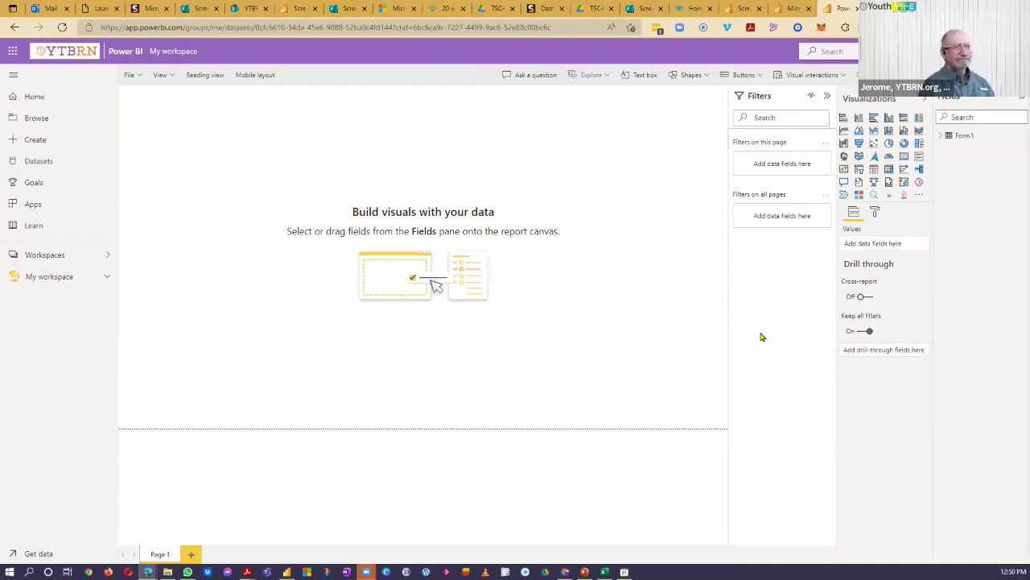
left_click(873, 173)
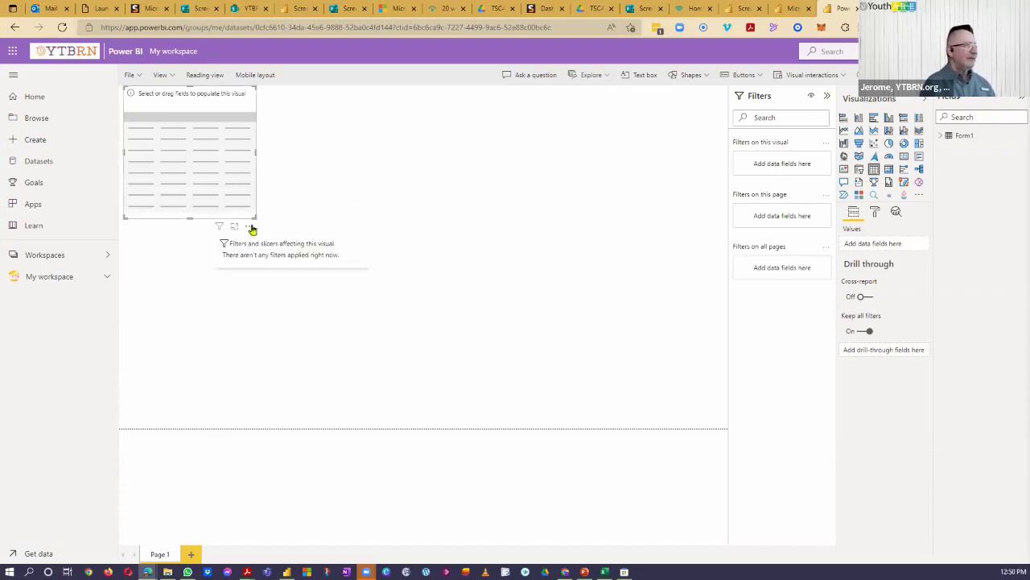
left_click_drag(256, 217, 493, 359)
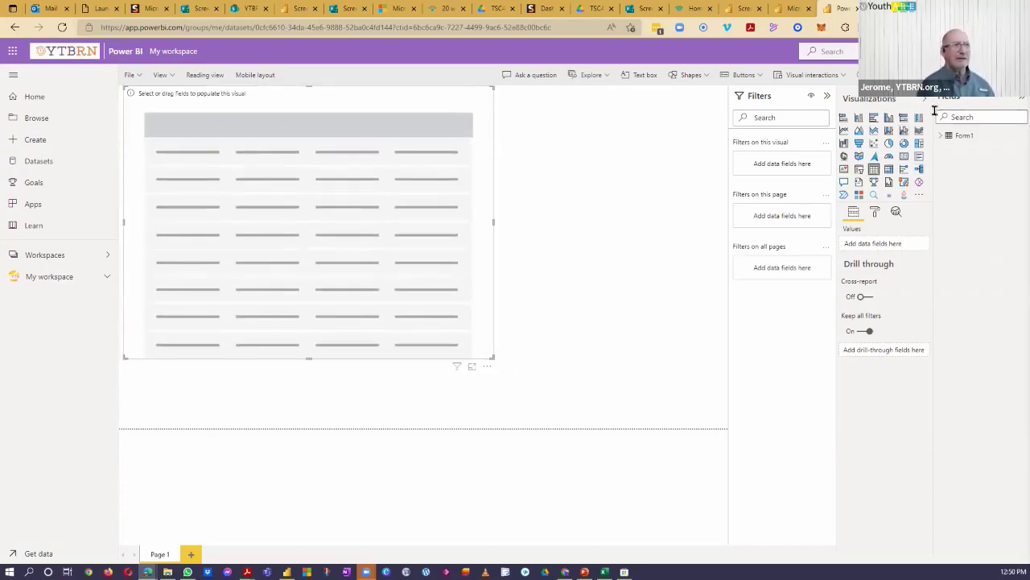
Add the Form1 fields Training, Support, Internet2, Device, Apps and Name or Initials to the table, leaving Start Year out
left_click(941, 137)
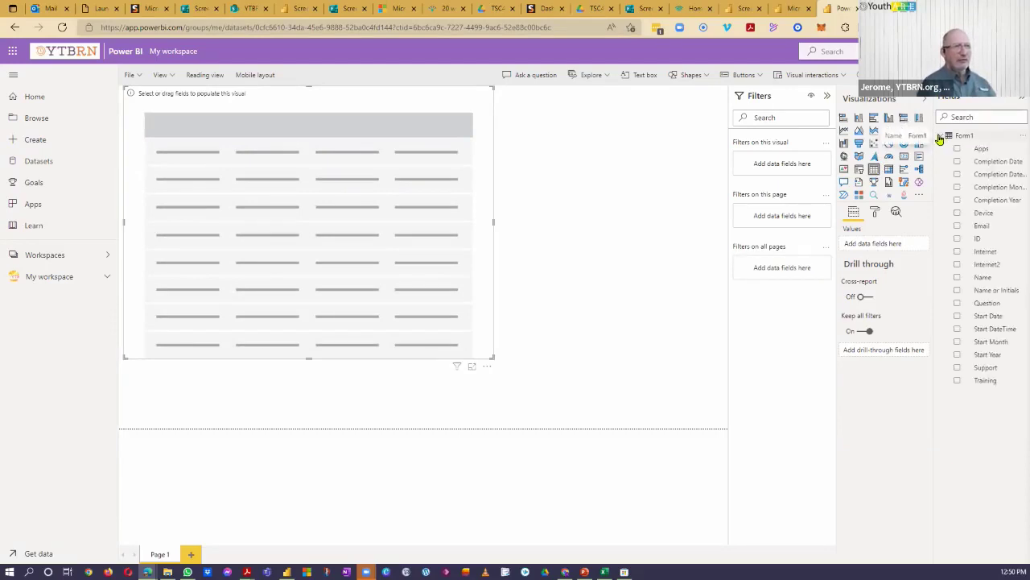
left_click(957, 380)
left_click(957, 367)
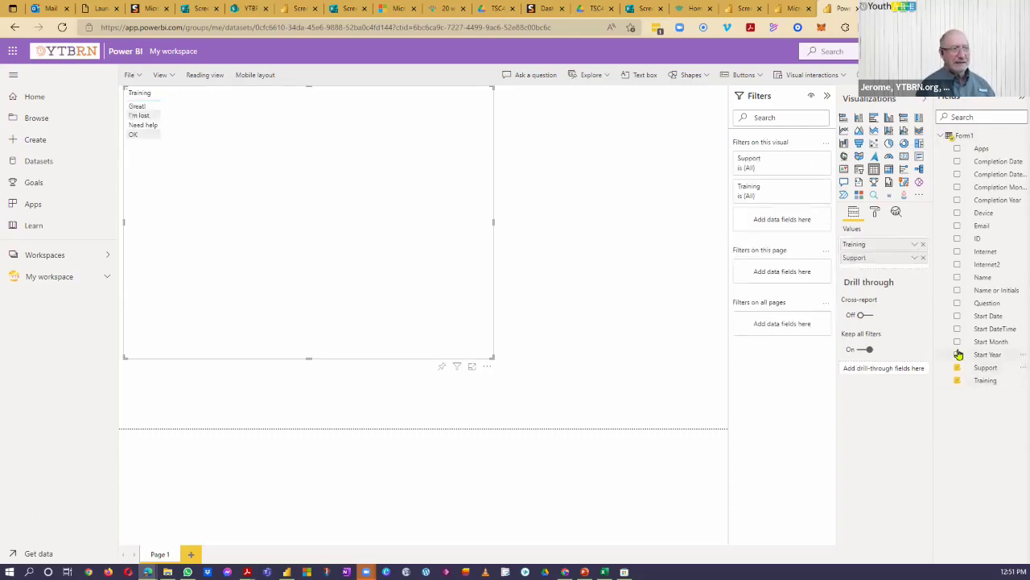
left_click(957, 355)
left_click(957, 355)
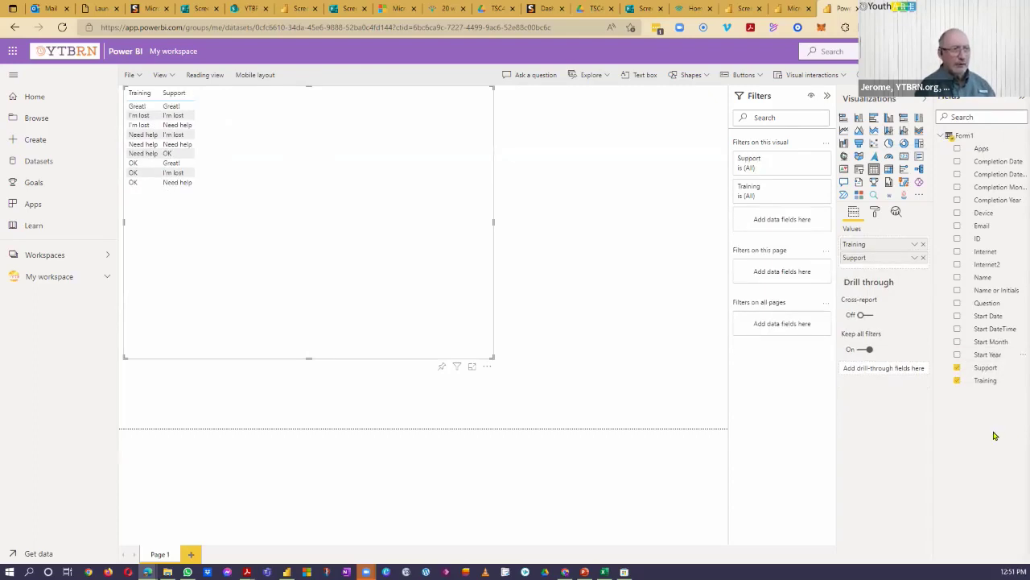
left_click(957, 264)
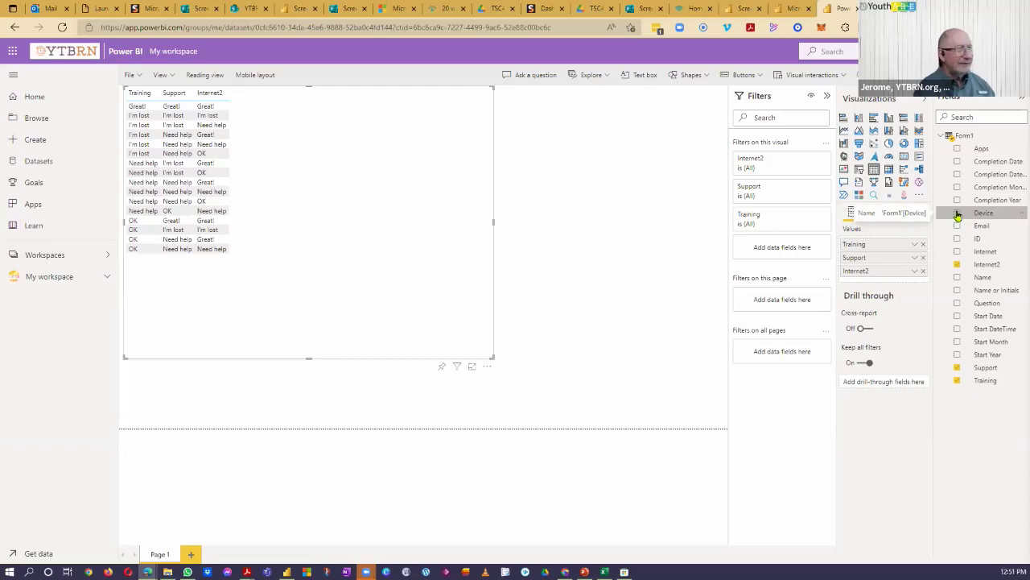
left_click(958, 213)
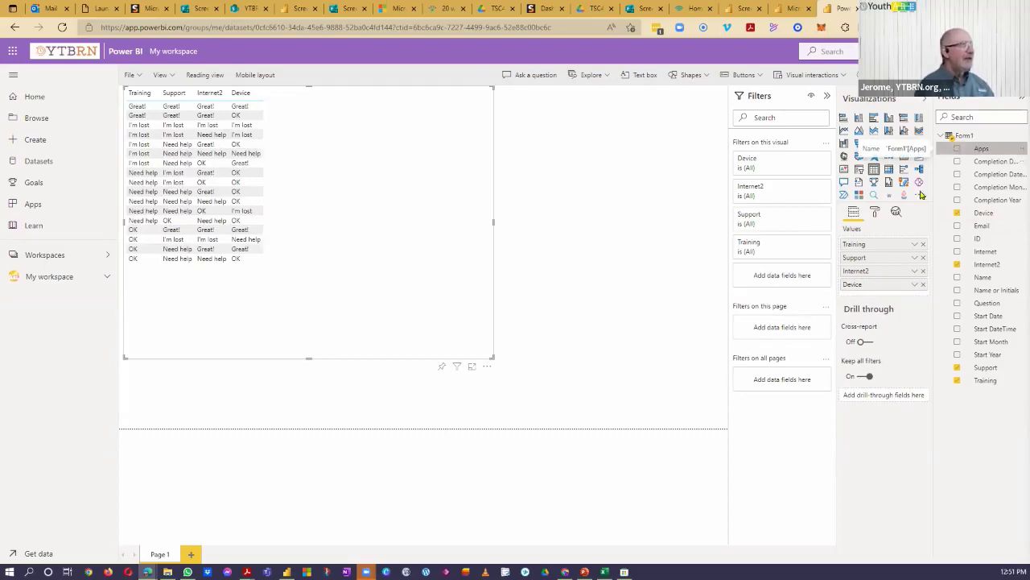
left_click(957, 149)
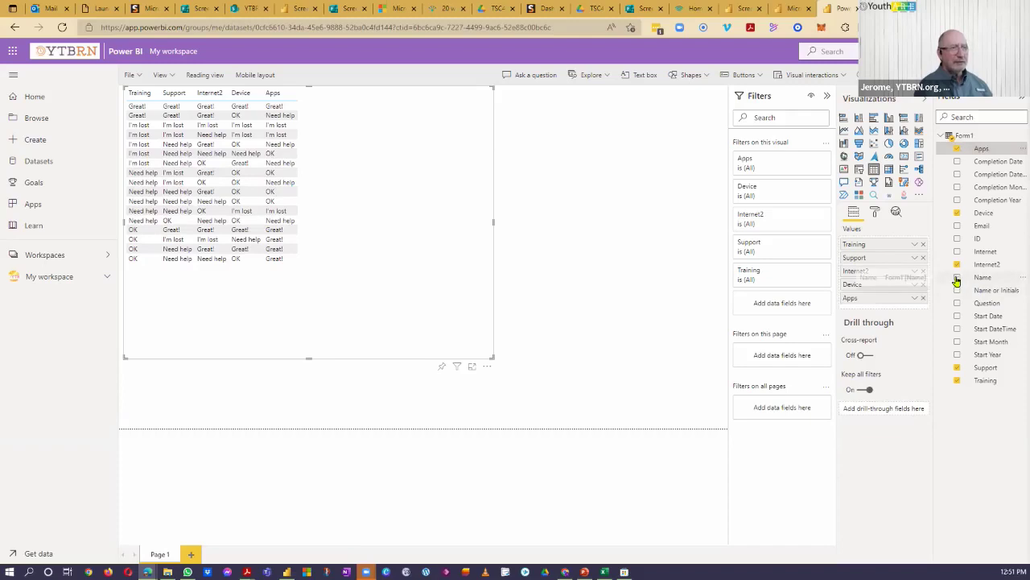
left_click(957, 291)
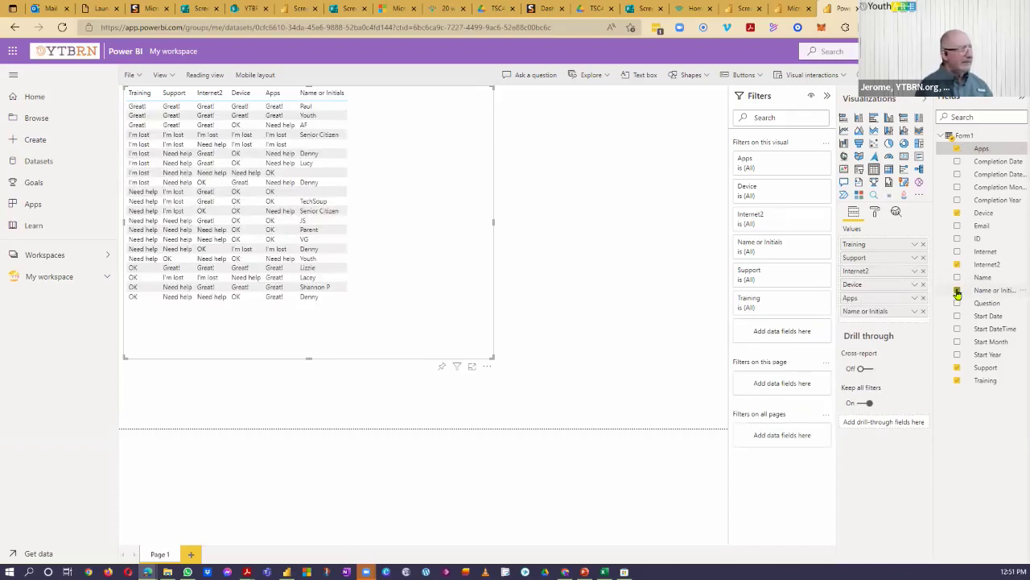
Move the table to the page's upper-left corner and narrow its frame to fit the Name or Initials column
left_click(352, 84)
left_click(462, 220)
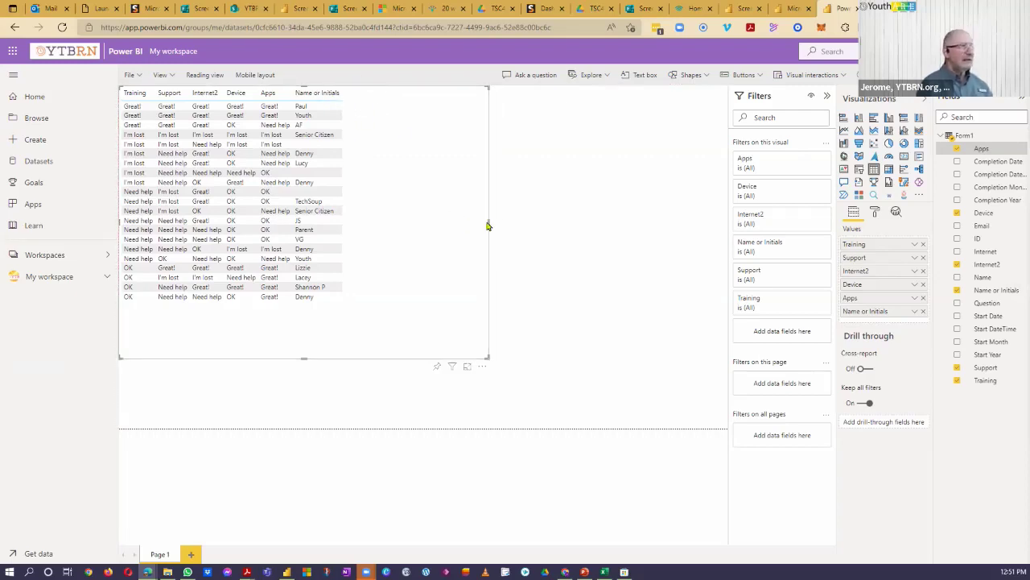
left_click_drag(488, 220, 359, 223)
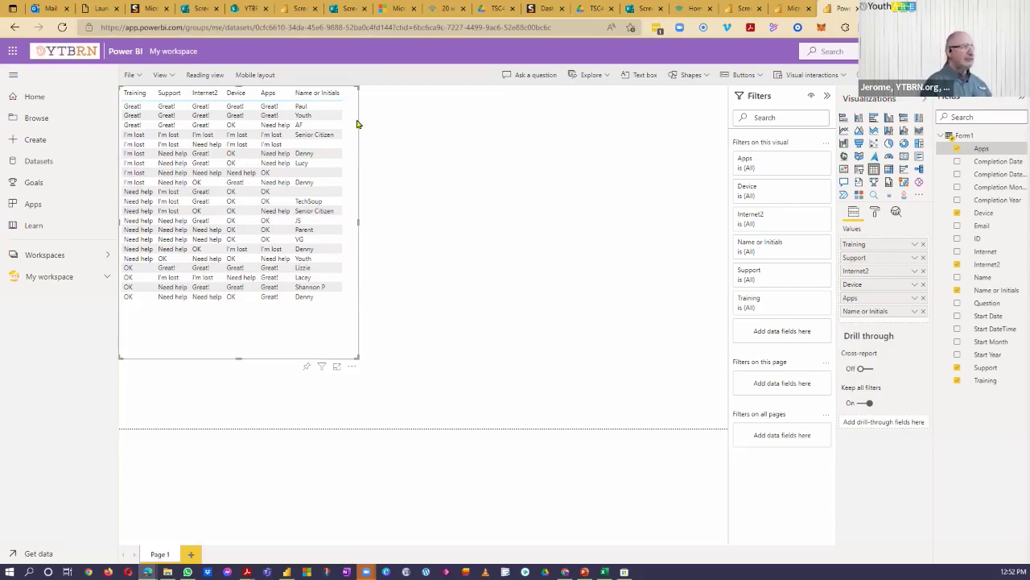
Duplicate the table onto the right half of the page and convert the copy to a clustered column chart
left_click_drag(358, 124, 363, 154)
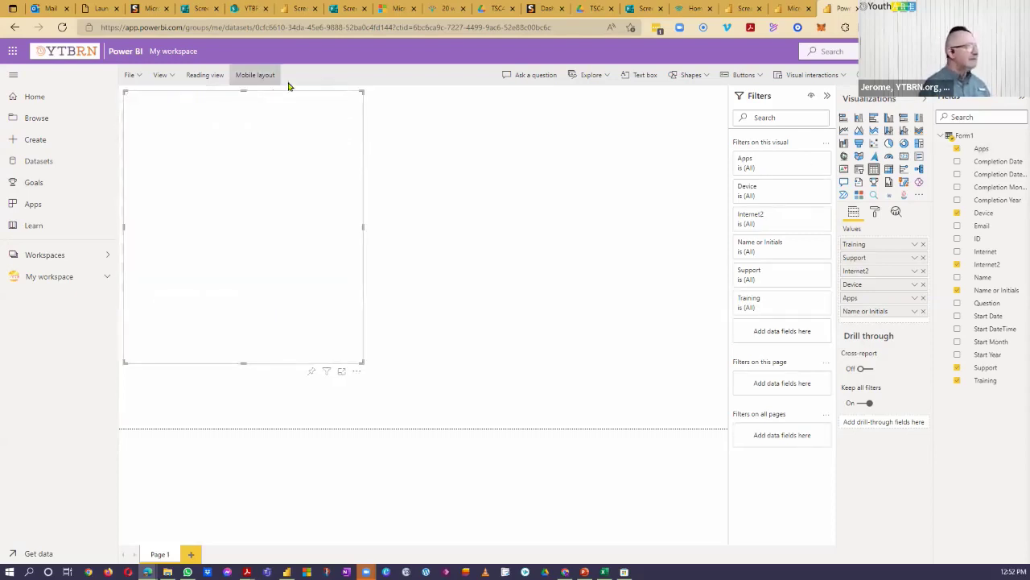
key("ctrl+v")
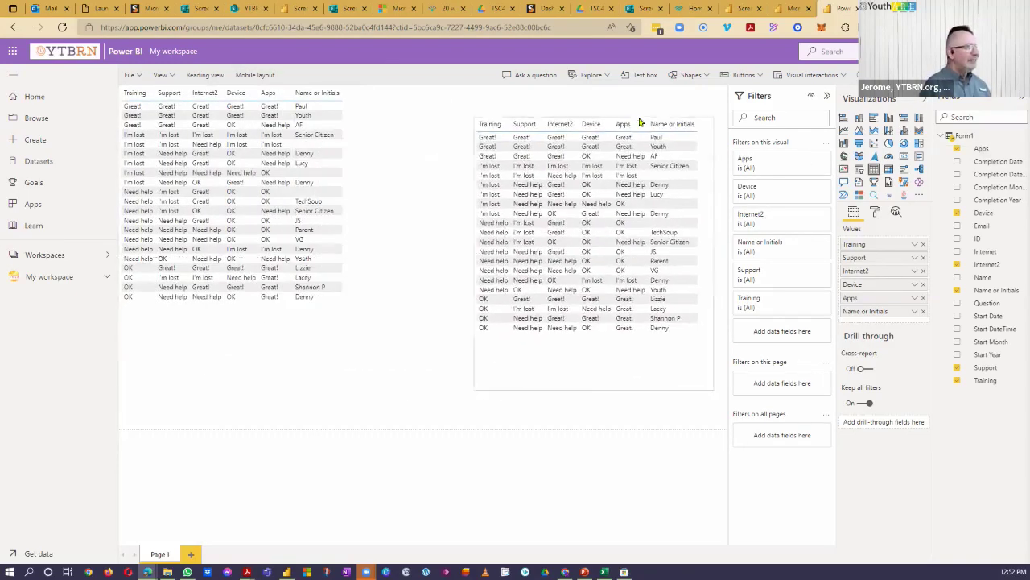
left_click(889, 119)
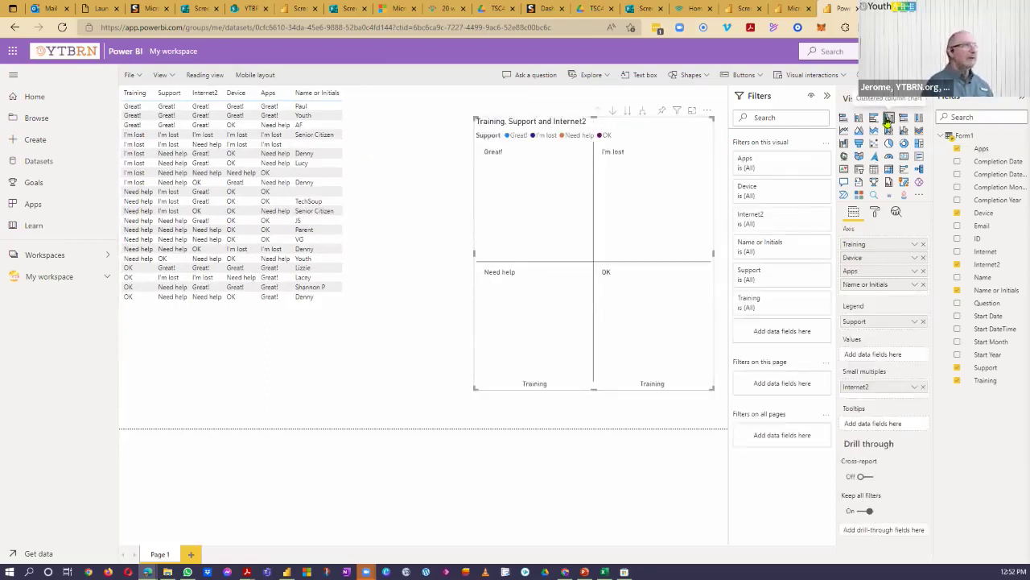
Chart the count of ID by Training only, removing Internet2, Name or Initials, Apps, Device and Support, and widen the chart toward the table
left_click(923, 387)
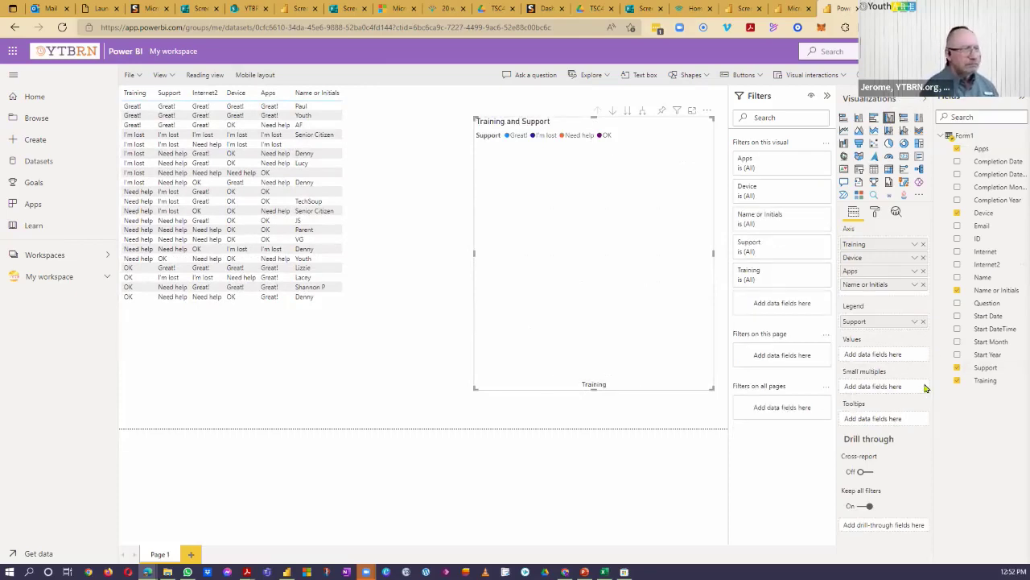
mouse_move(983, 250)
left_mouse_down()
mouse_move(890, 328)
mouse_move(881, 357)
left_mouse_up()
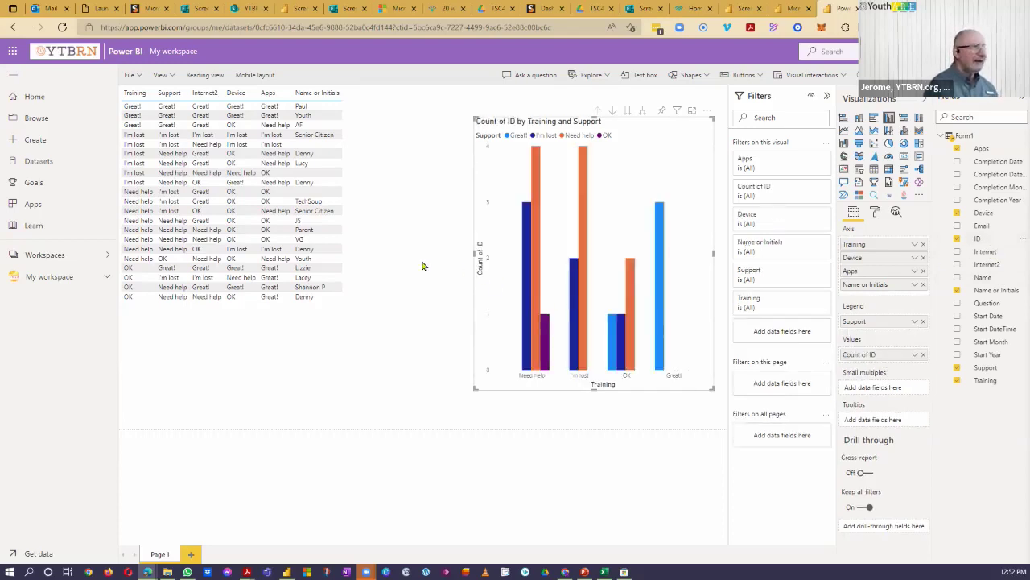
left_click_drag(474, 254, 373, 258)
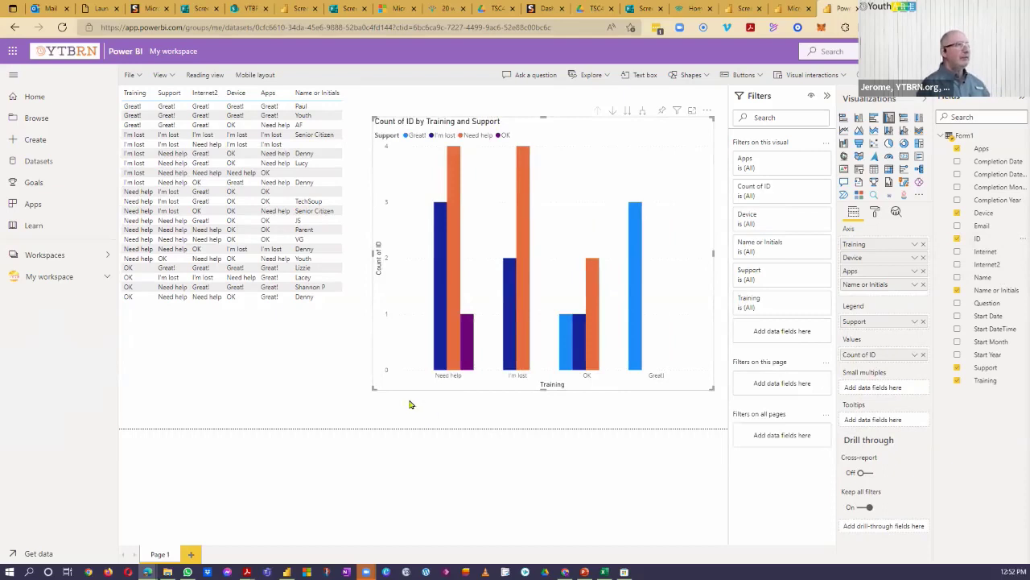
left_click(923, 284)
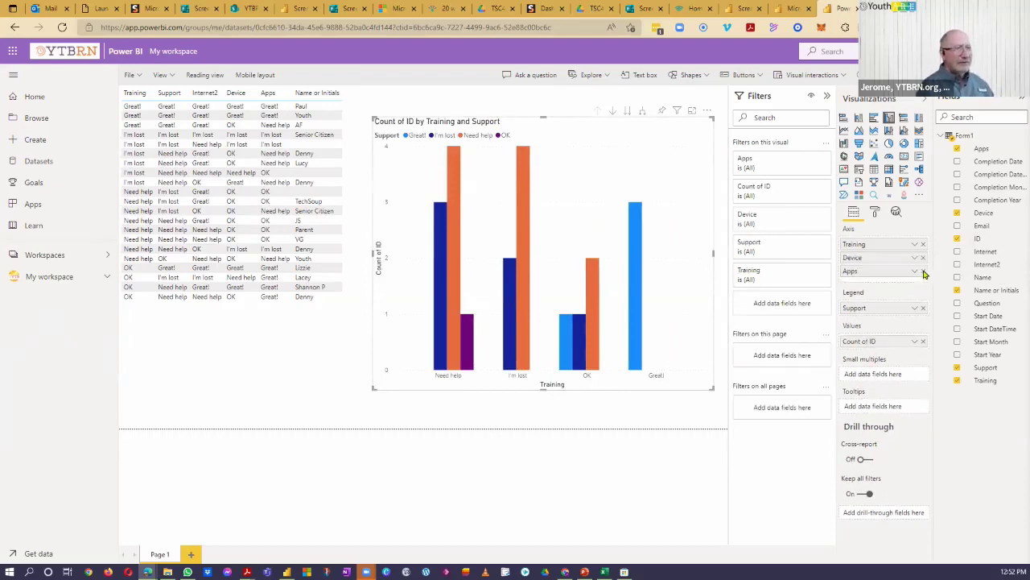
left_click(923, 271)
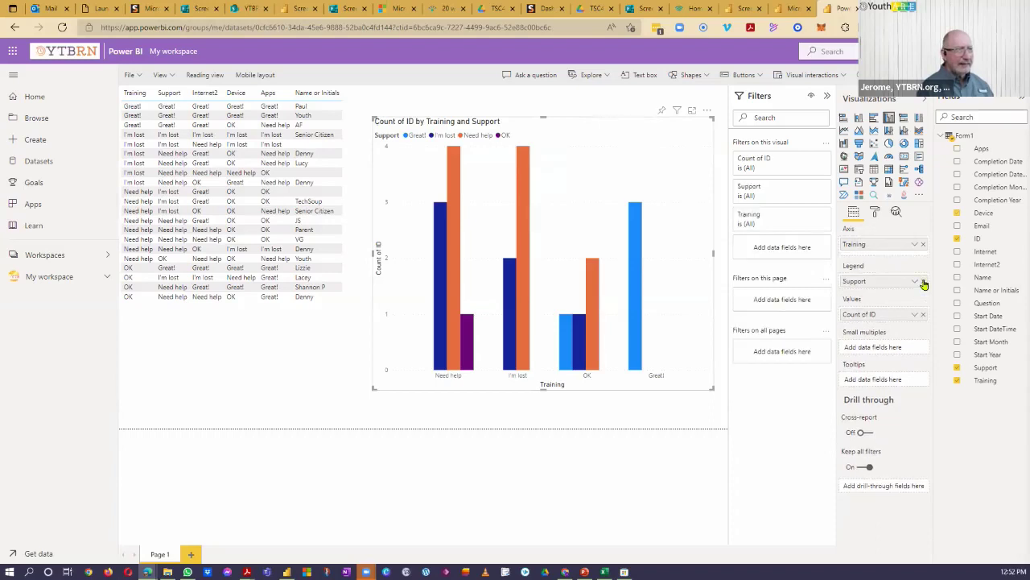
left_click(922, 280)
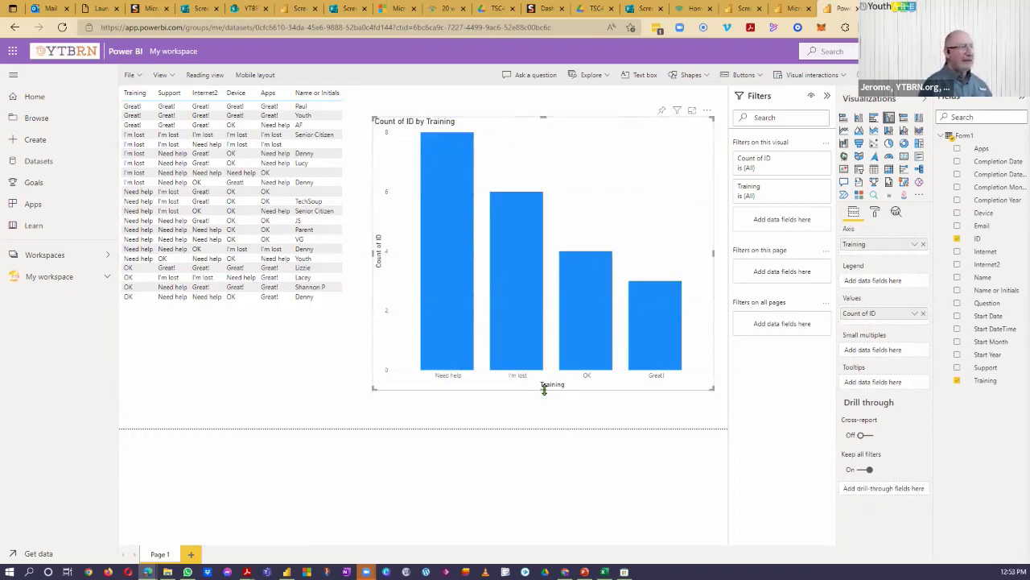
Enlarge the column chart to fill the page area beside the table and turn on its data labels
left_click_drag(543, 413, 542, 445)
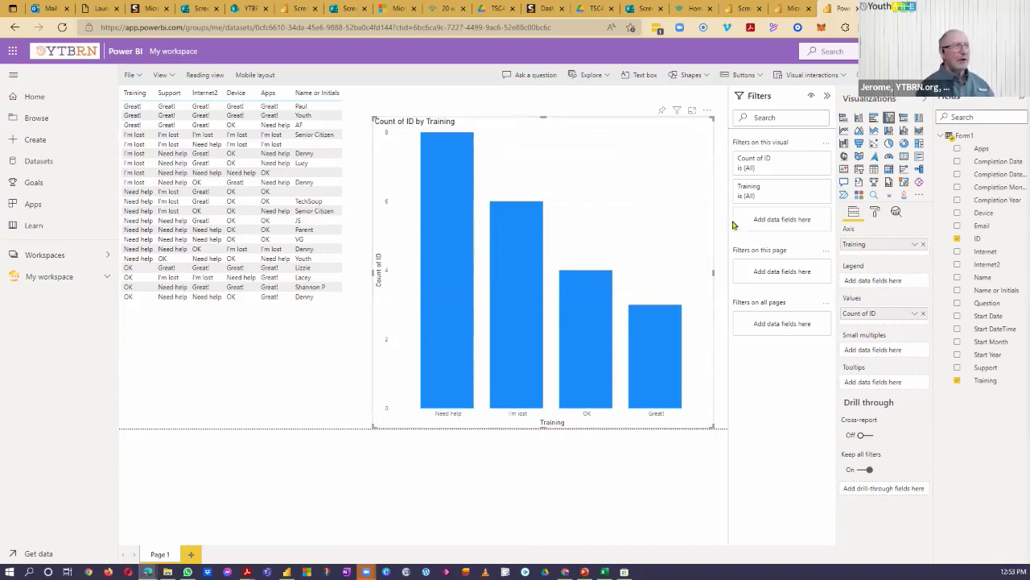
left_click(875, 212)
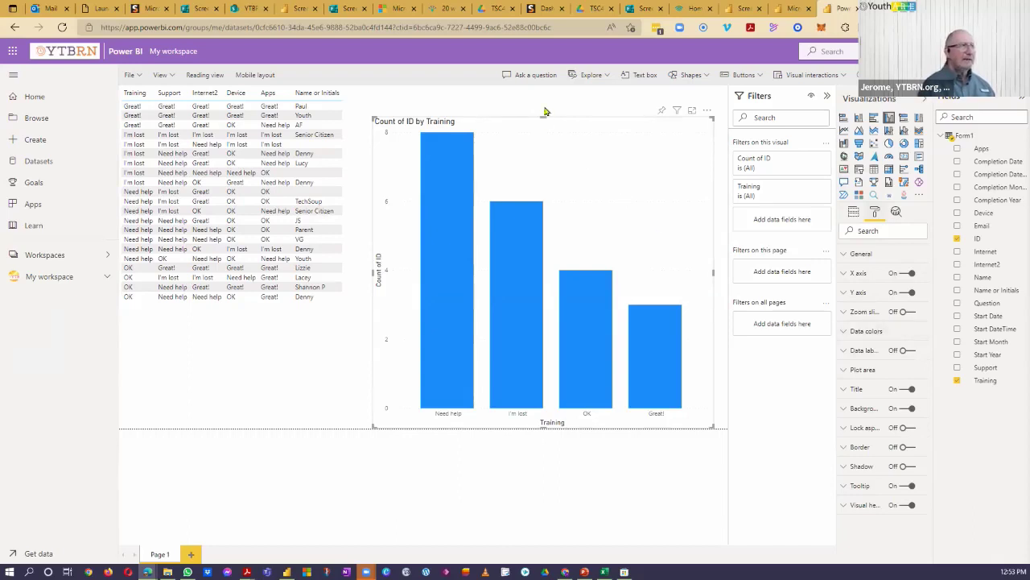
left_click_drag(545, 115, 545, 85)
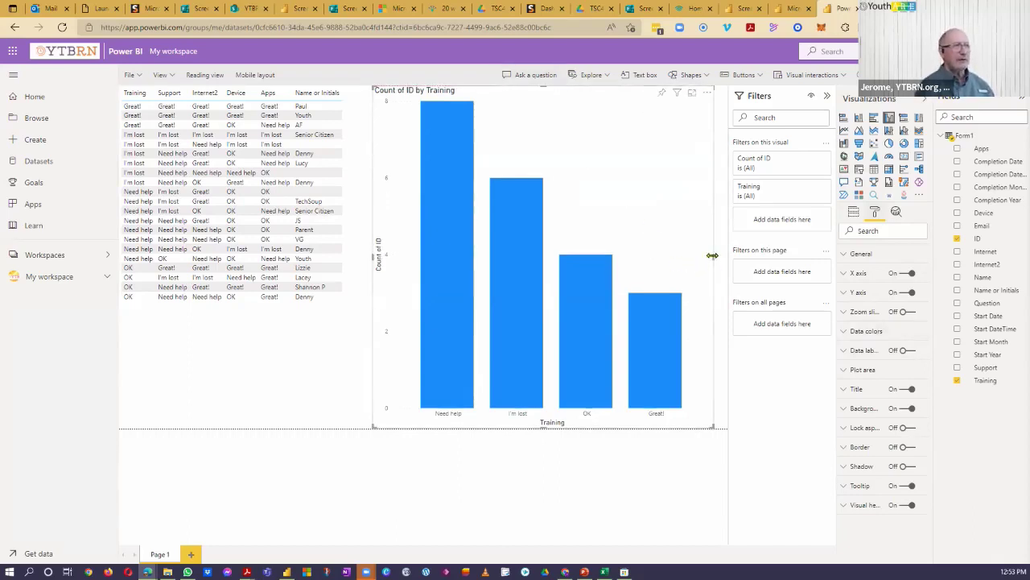
left_click_drag(714, 259, 738, 258)
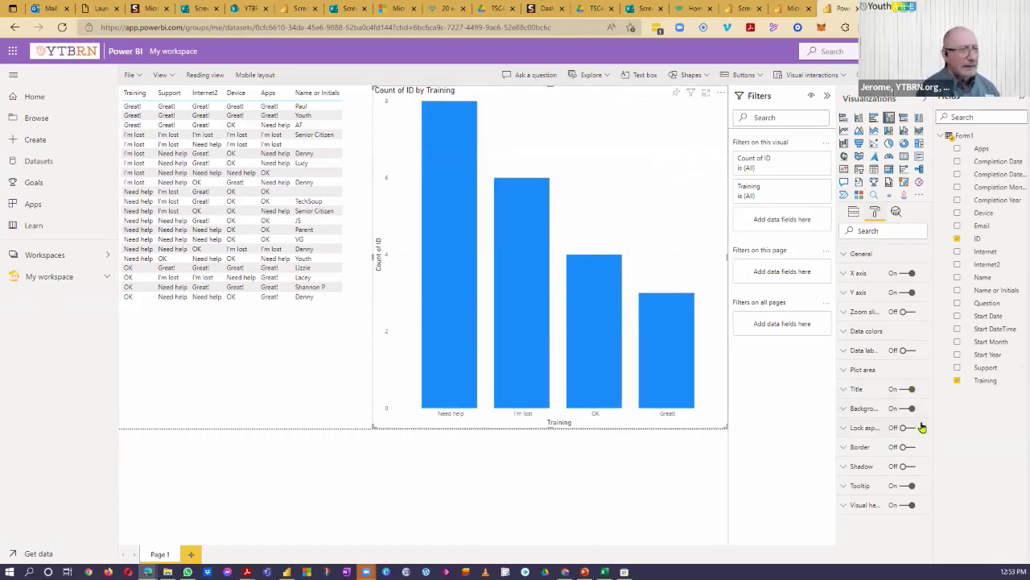
left_click(912, 354)
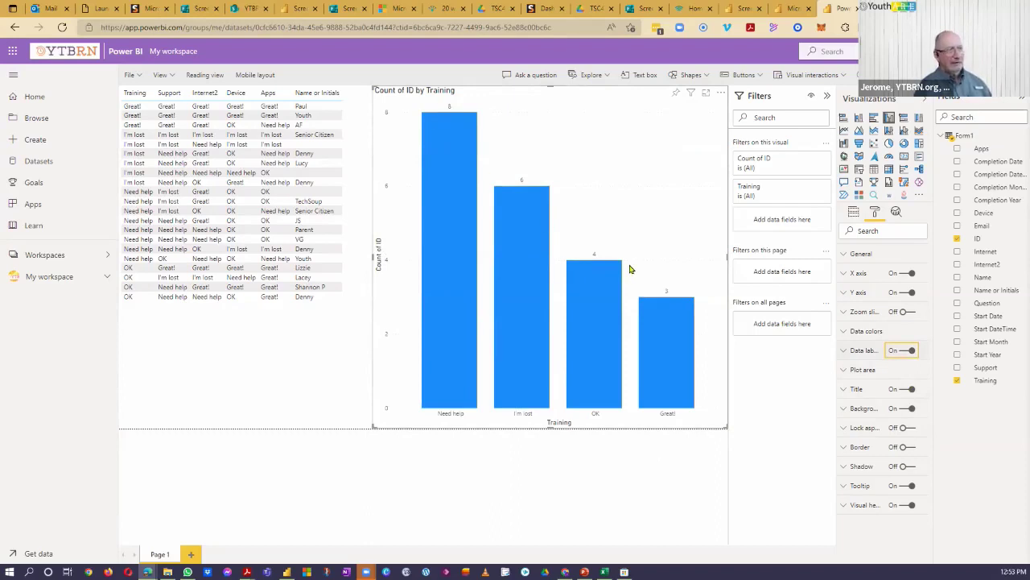
Shorten the table's frame so it ends just below its last row
left_click(226, 356)
left_click_drag(238, 357, 236, 316)
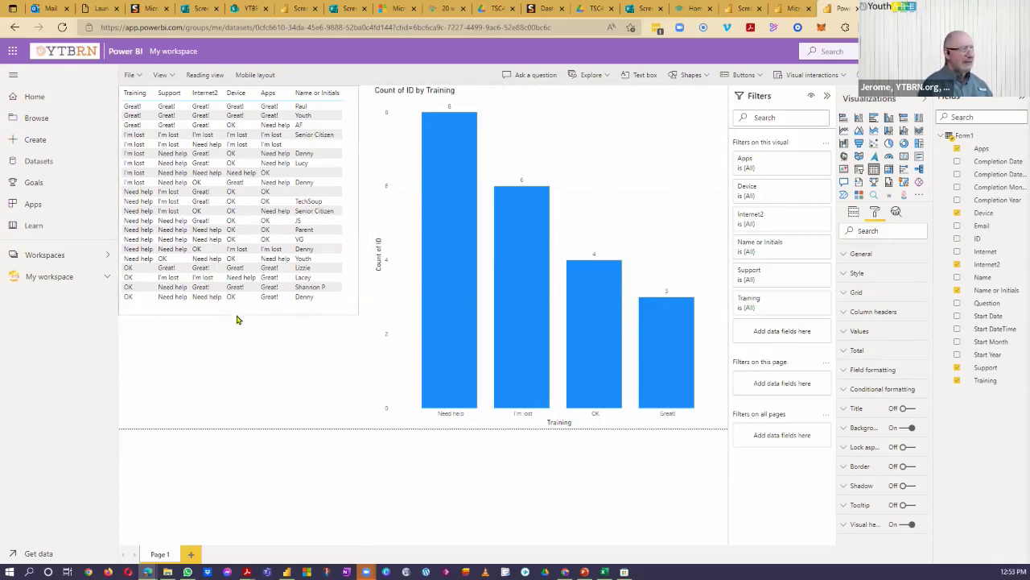
left_click(196, 386)
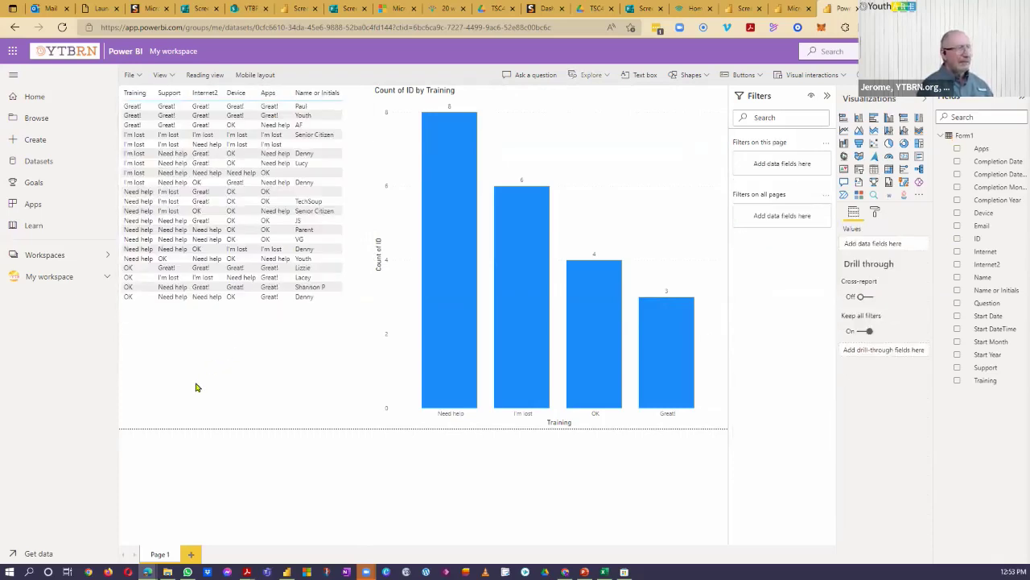
Add a card showing the count of ID below the table and narrow it to less than half the table's width
left_click(903, 159)
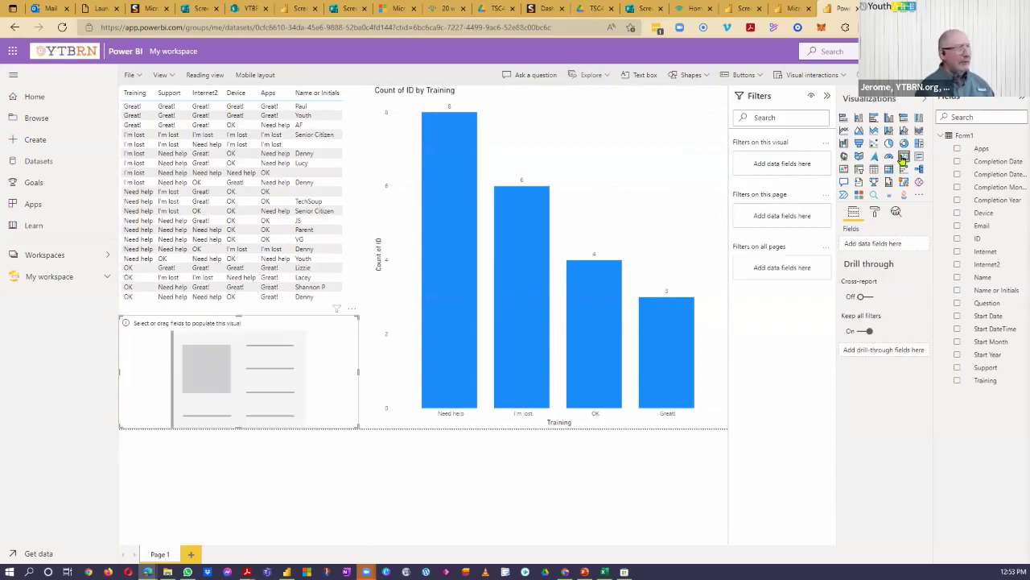
left_click(957, 239)
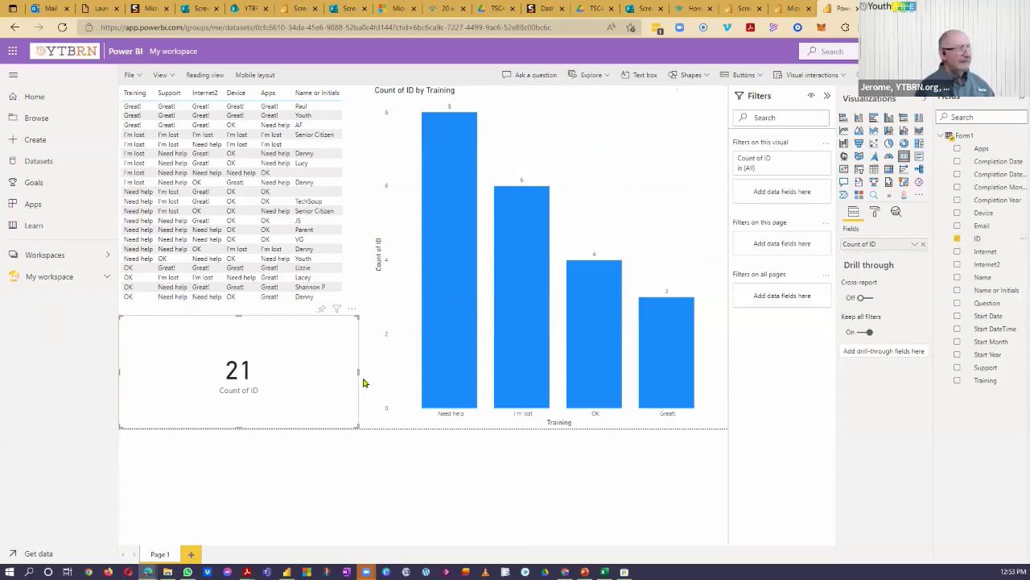
left_click_drag(357, 373, 220, 384)
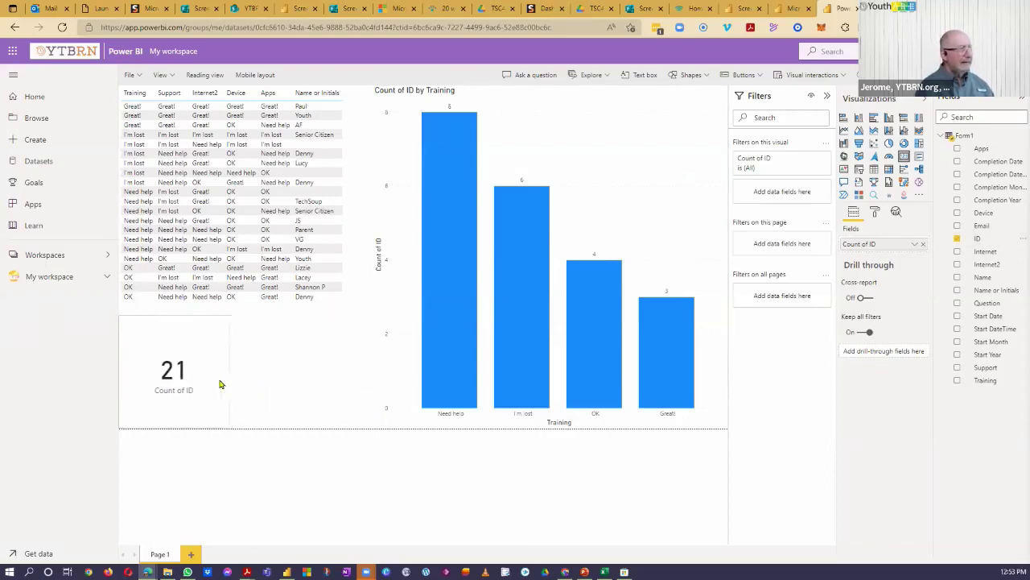
left_click(267, 371)
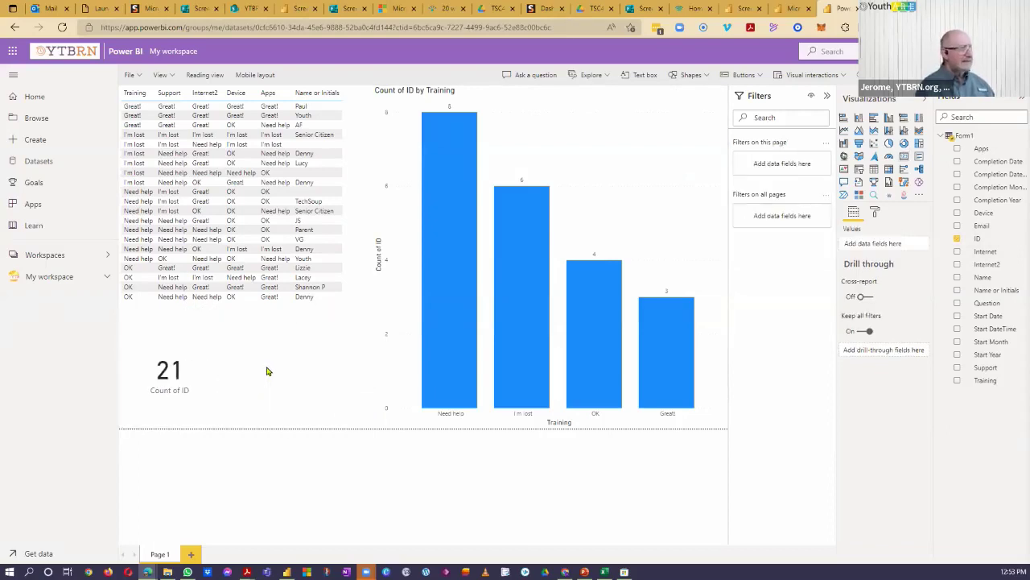
Duplicate the ID card beside the original and make the copy show the distinct count of Name or Initials
left_click(195, 352)
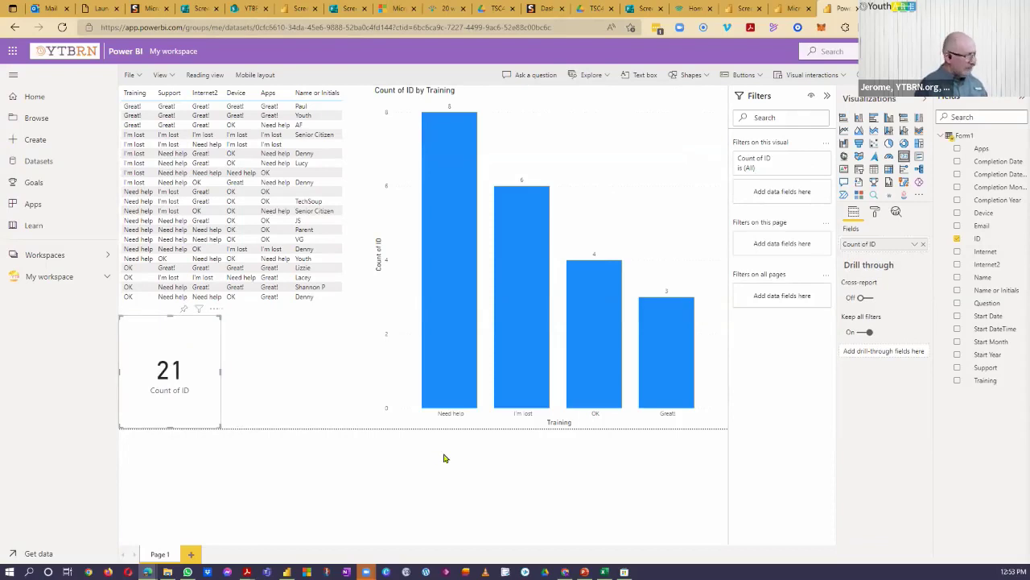
key("ctrl+c")
key("ctrl+v")
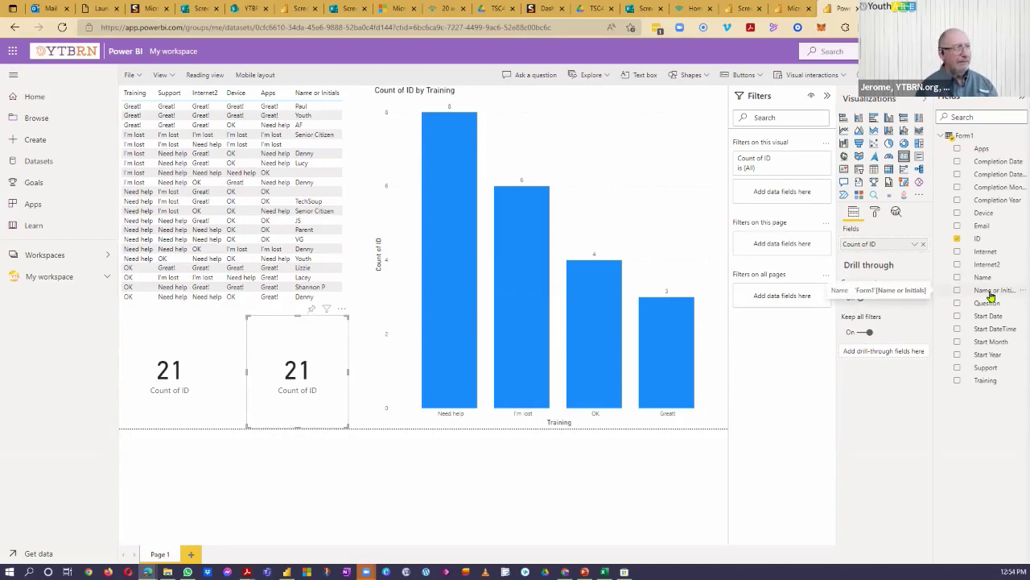
left_click(923, 244)
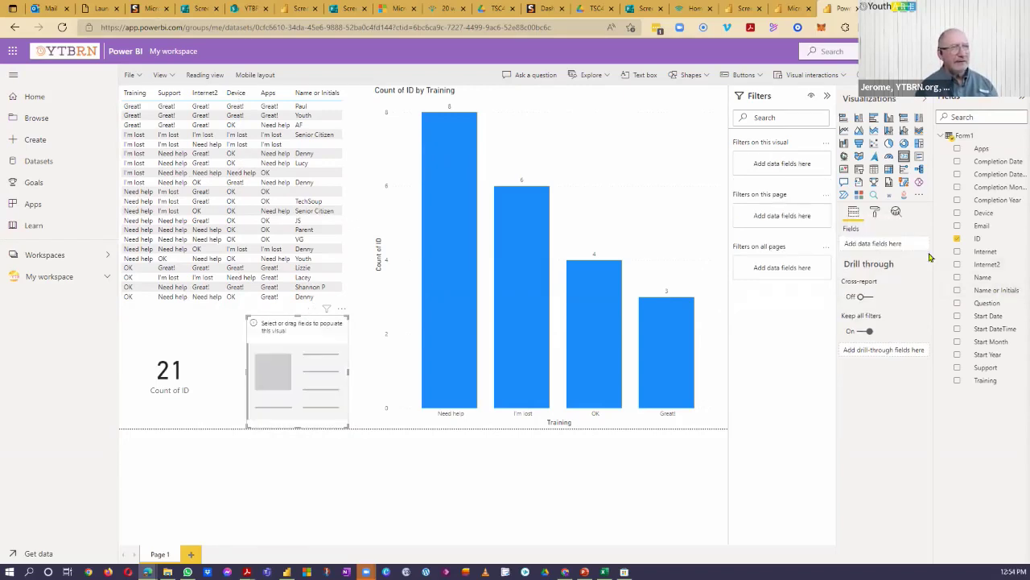
left_click_drag(996, 291, 886, 246)
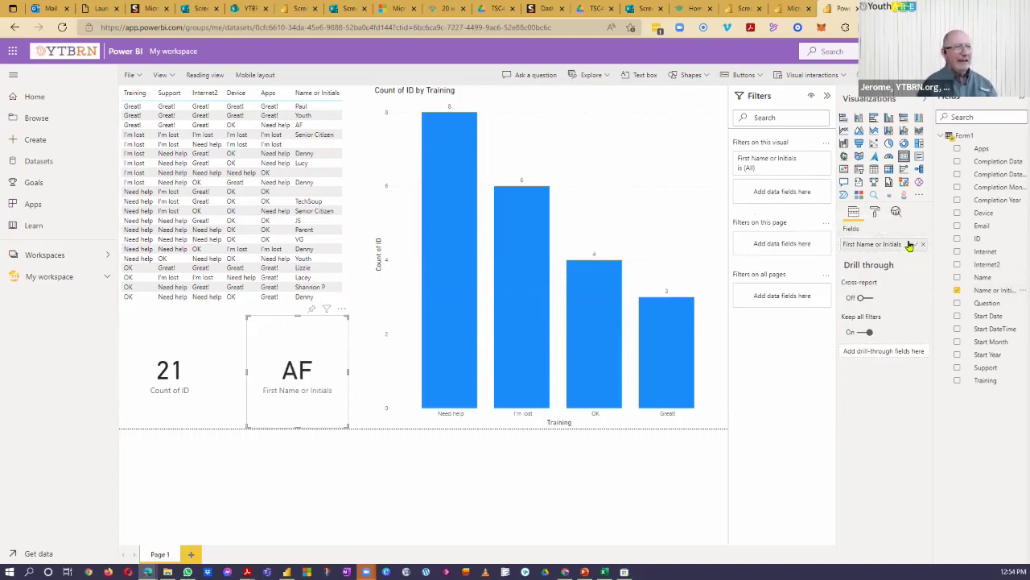
left_click(914, 243)
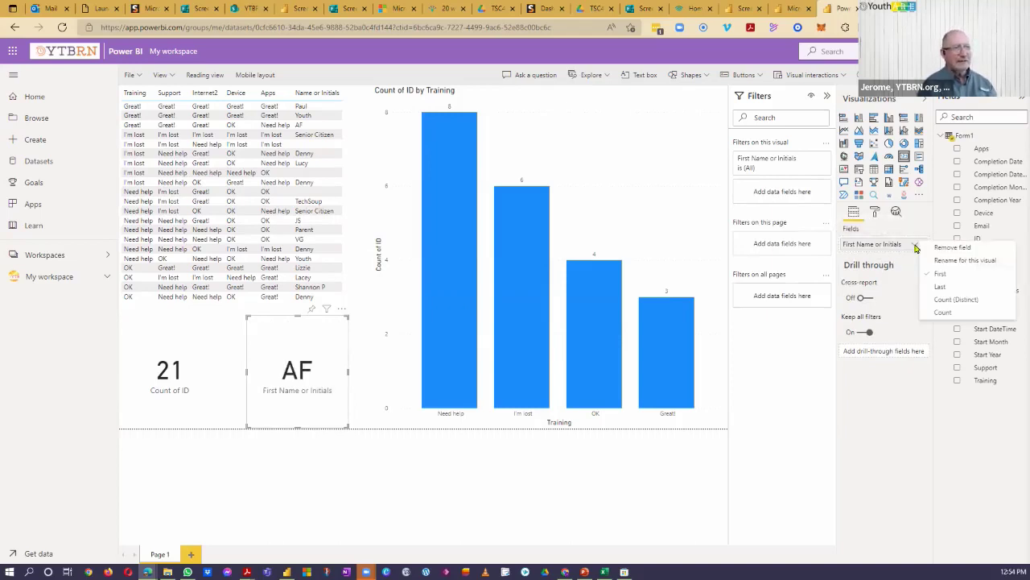
left_click(939, 300)
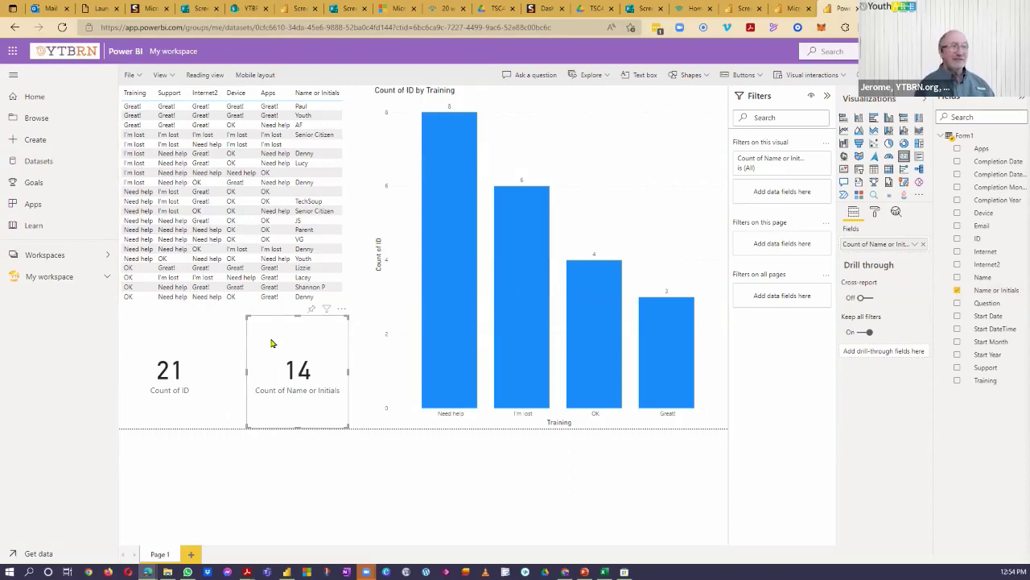
Save the report as TSC-April20 in My workspace
mouse_move(507, 259)
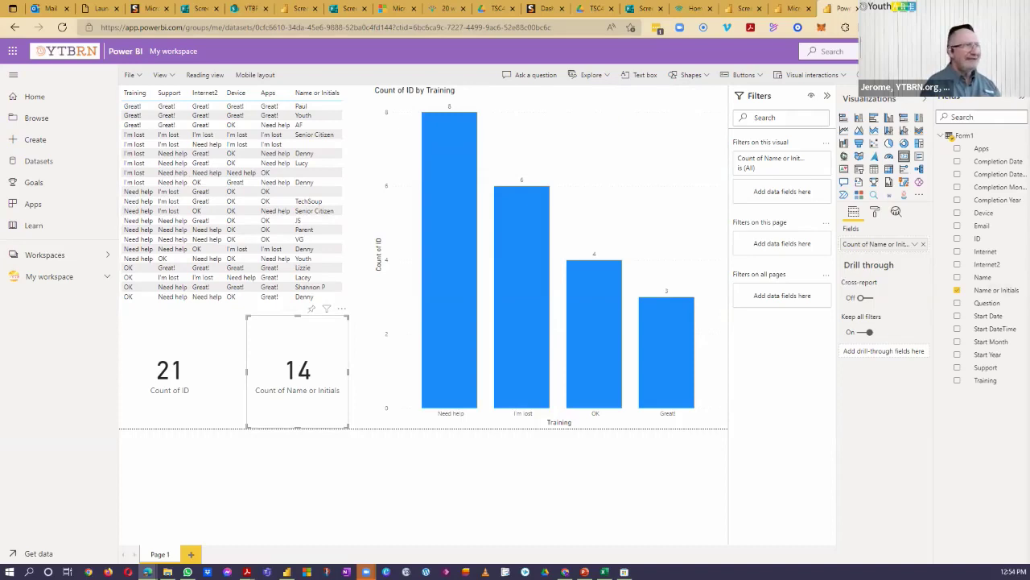
key("ctrl+s")
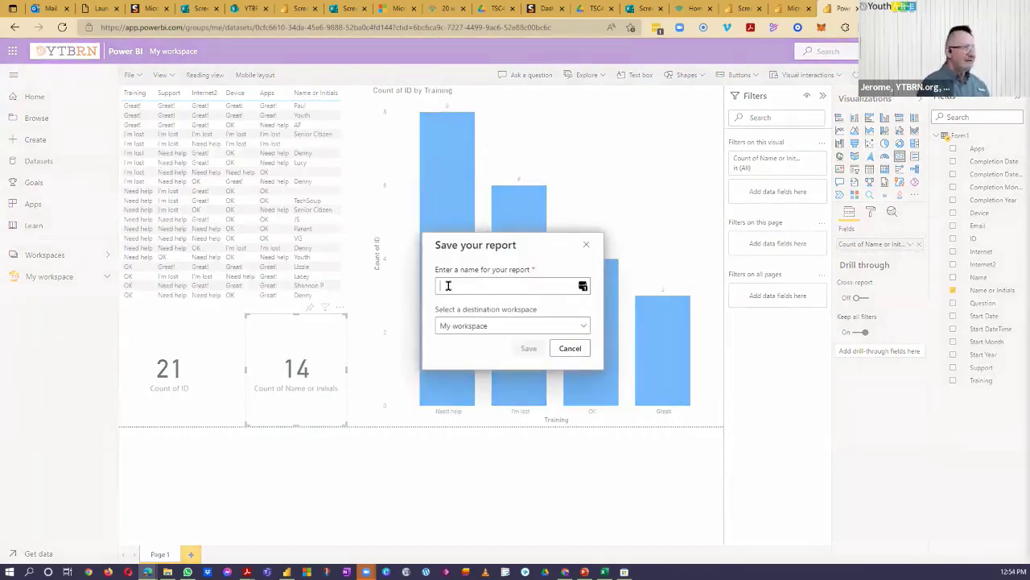
type("Te")
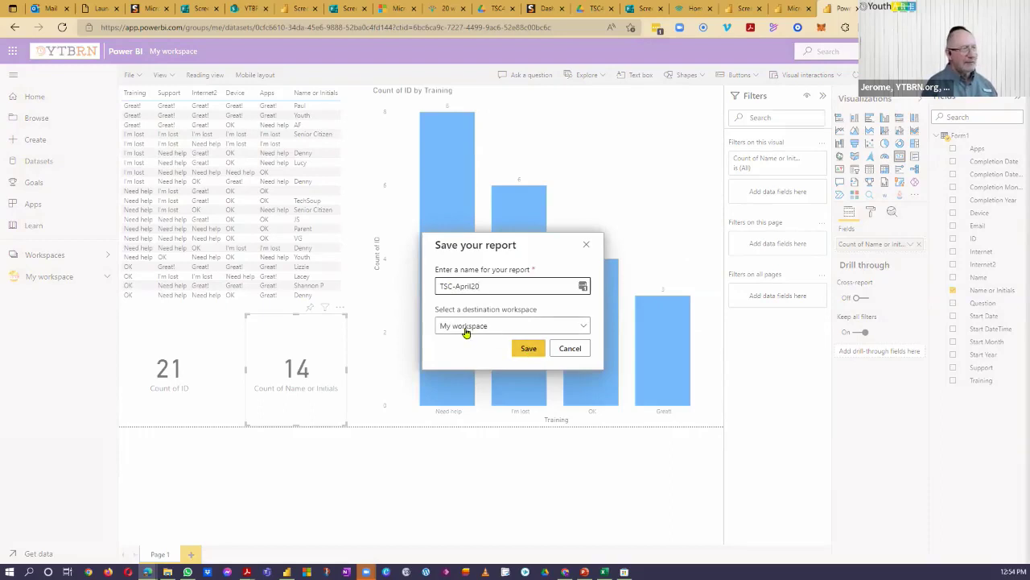
left_click(582, 326)
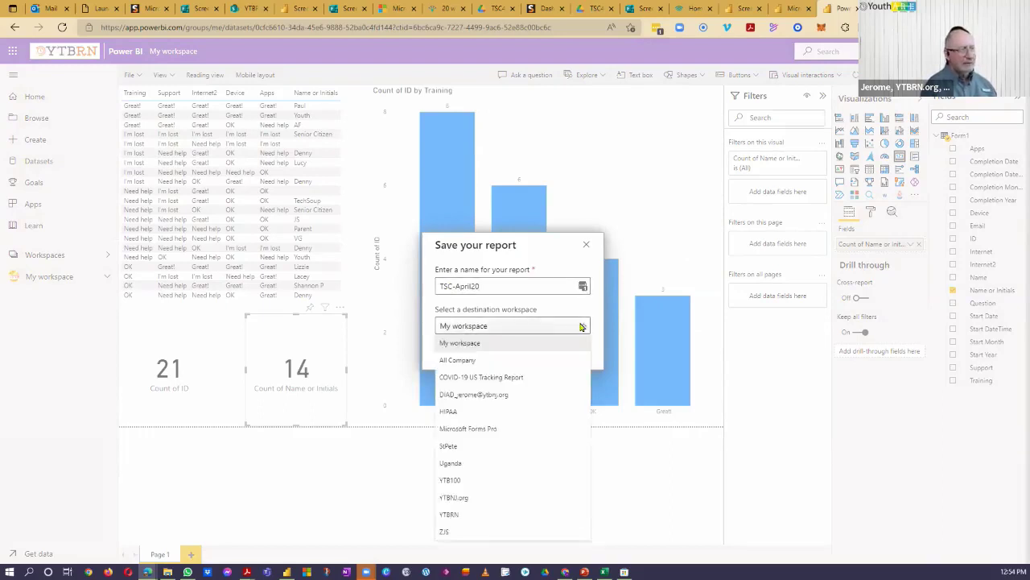
left_click(581, 326)
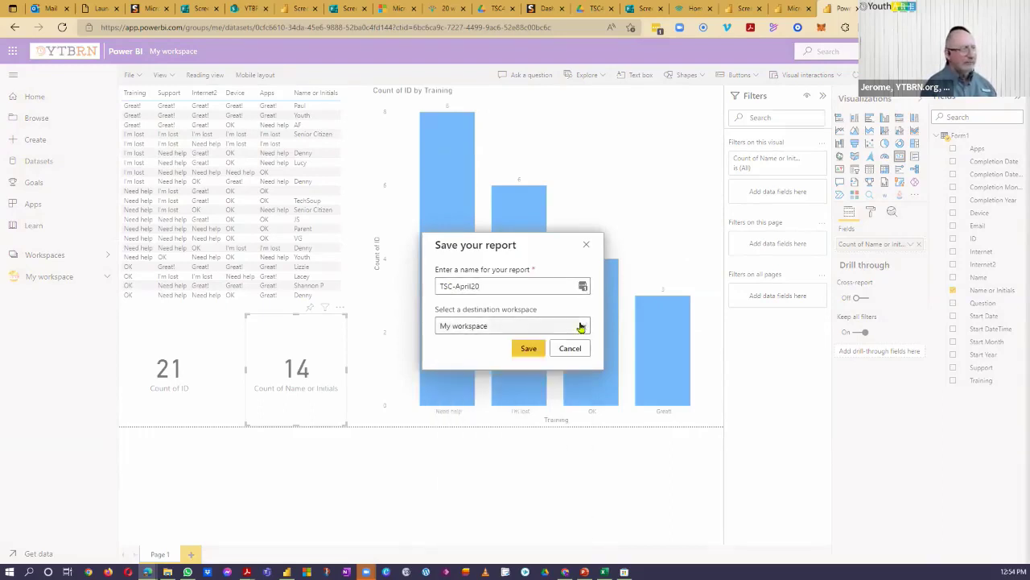
left_click(527, 348)
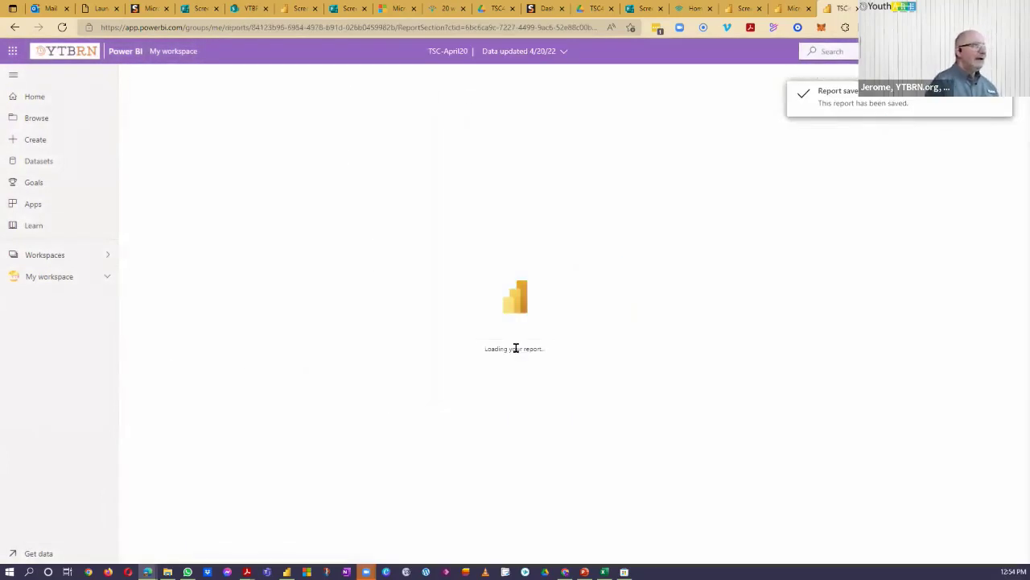
Look through the dashboards, reports and datasets in My workspace for the TSC-April20 report and the Screen4Digital_Inclusion dataset
left_click(105, 278)
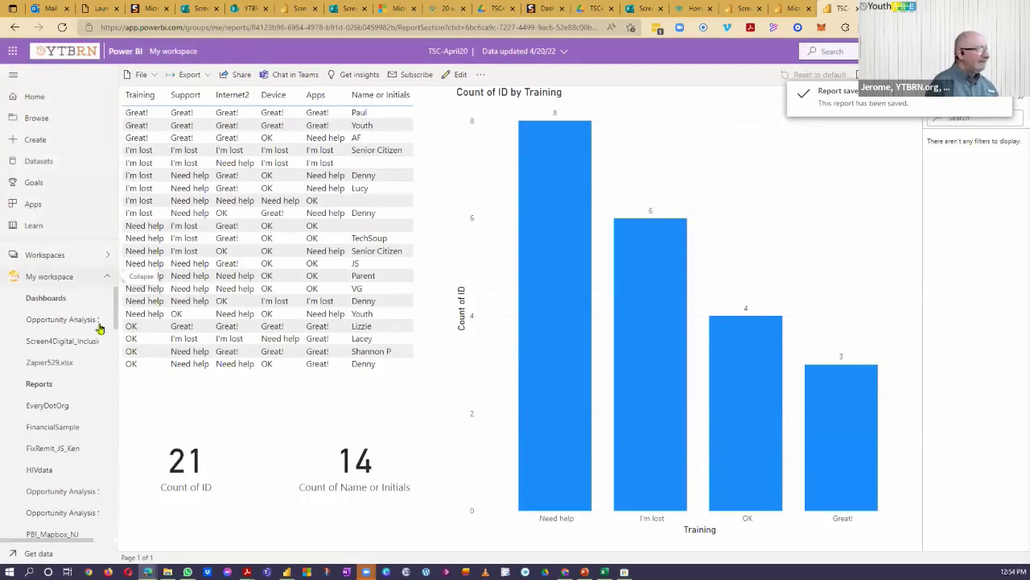
scroll(90, 376, "down", 5)
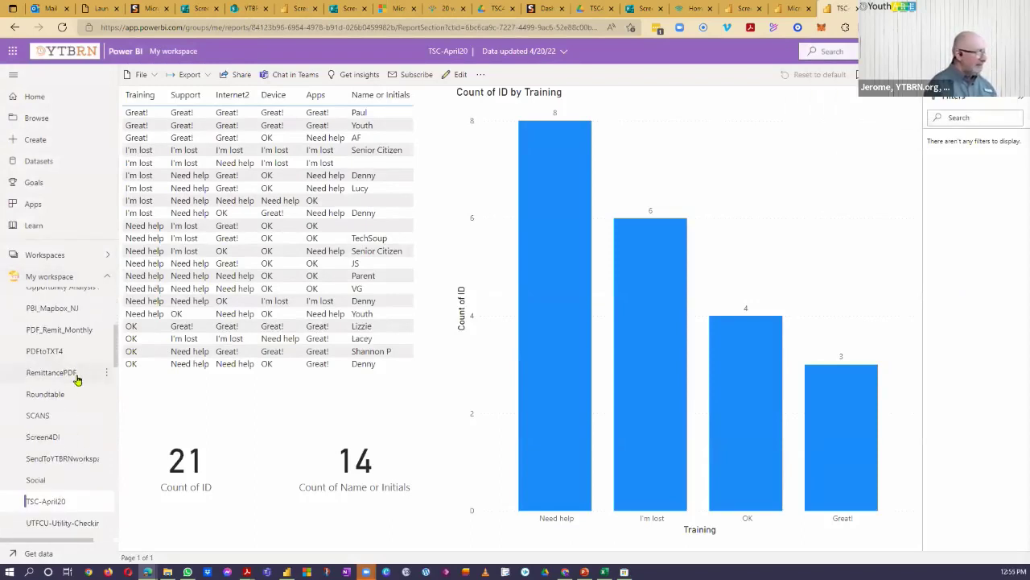
scroll(80, 489, "down", 1)
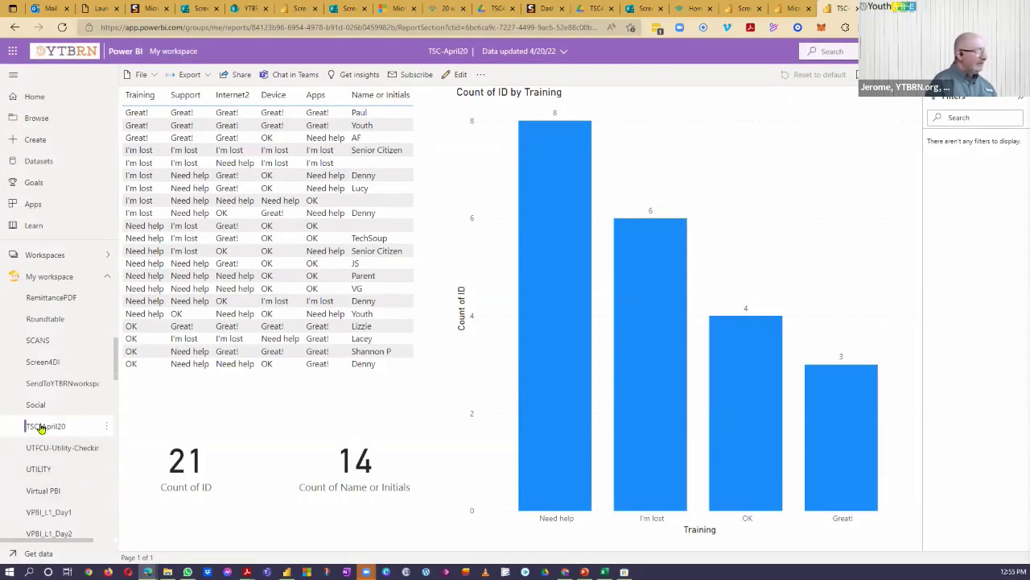
scroll(54, 386, "down", 6)
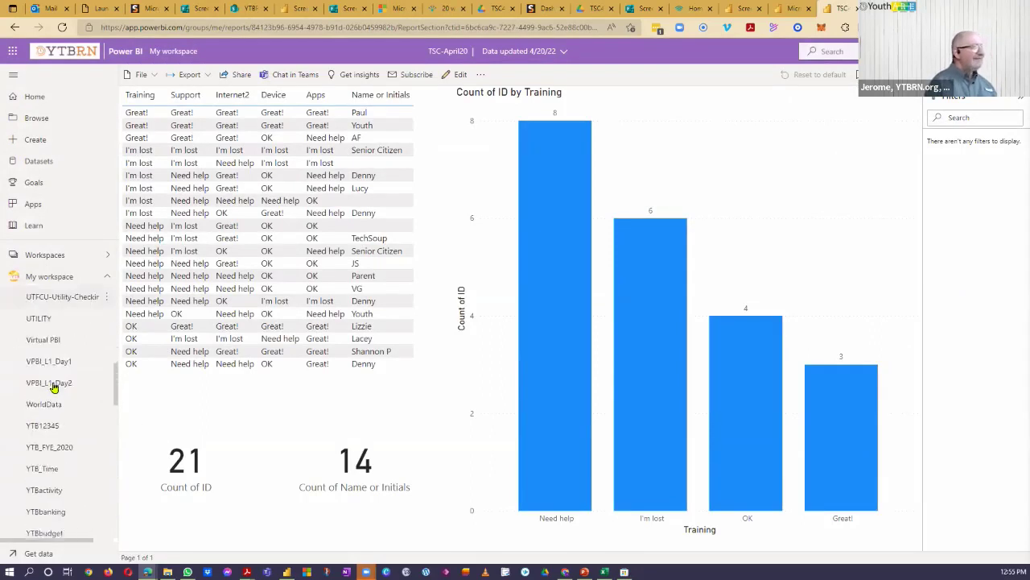
scroll(54, 389, "down", 10)
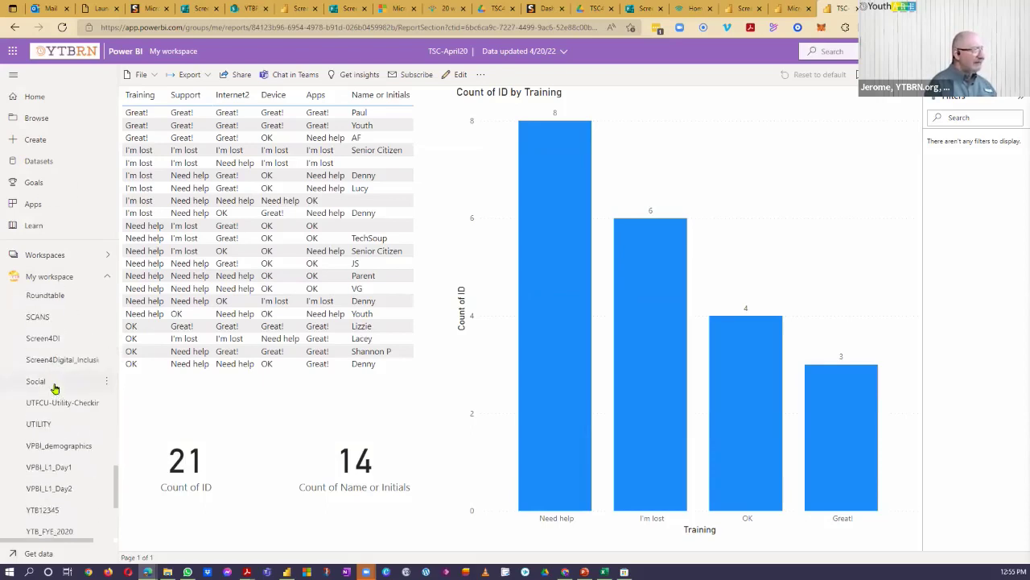
scroll(64, 434, "down", 1)
scroll(67, 445, "up", 2)
scroll(67, 445, "down", 5)
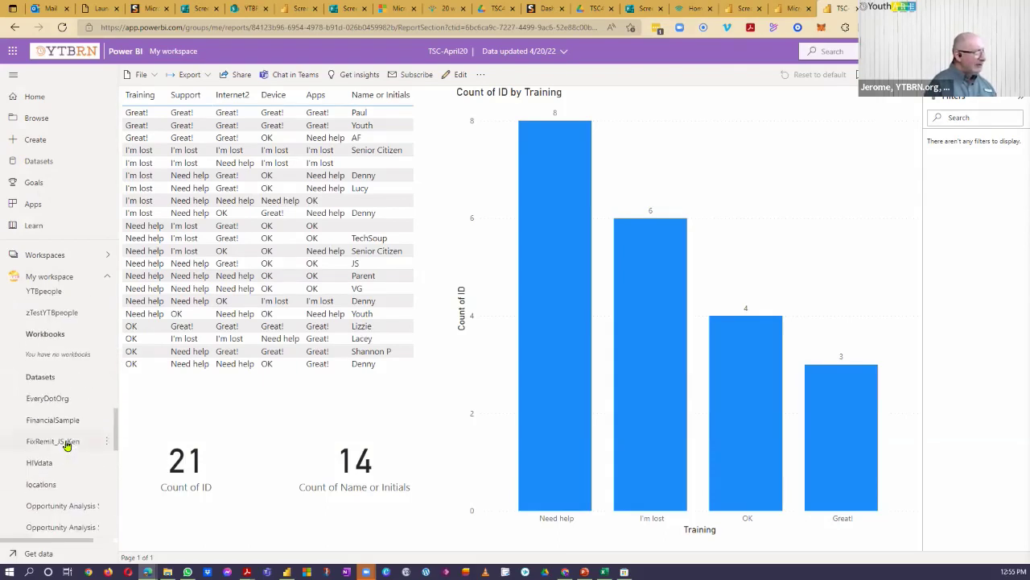
scroll(71, 387, "down", 3)
scroll(71, 387, "down", 3)
scroll(71, 387, "down", 5)
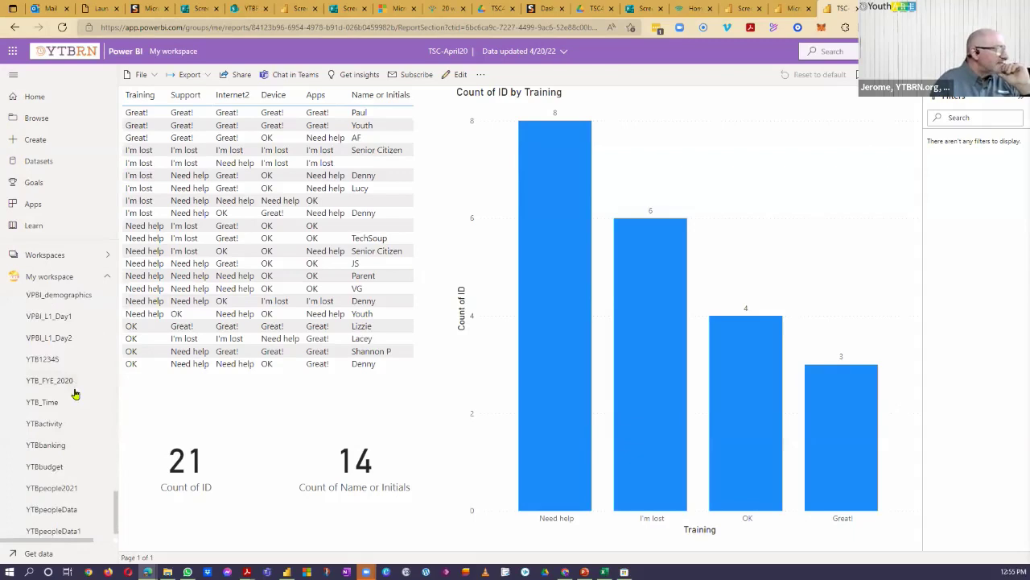
scroll(65, 504, "up", 6)
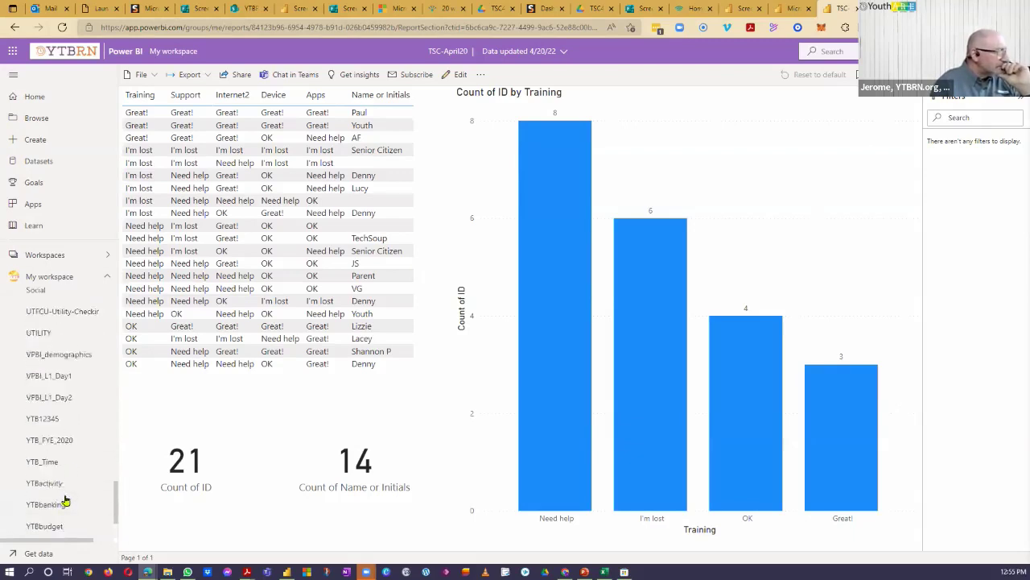
scroll(62, 499, "up", 3)
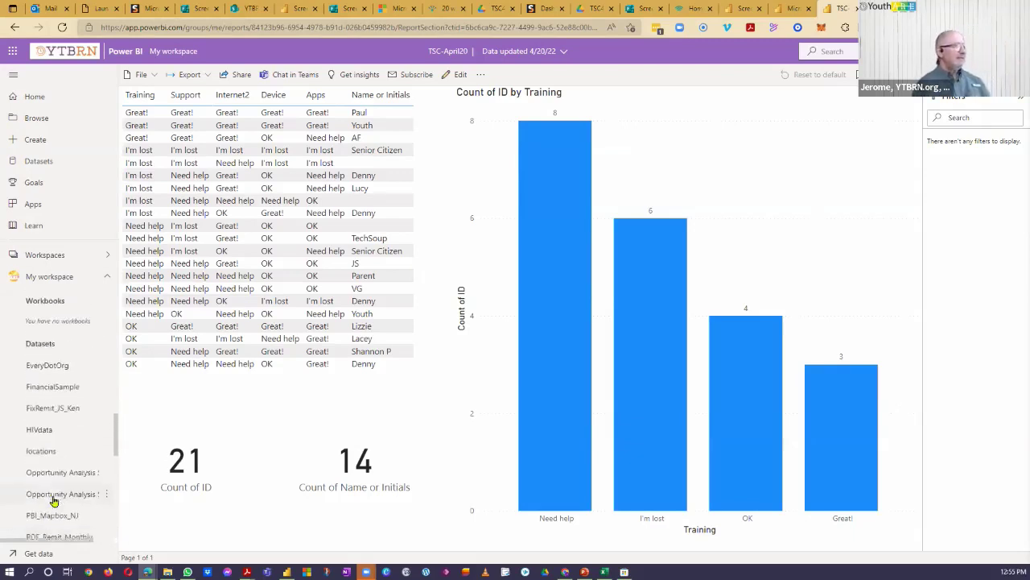
scroll(53, 496, "down", 3)
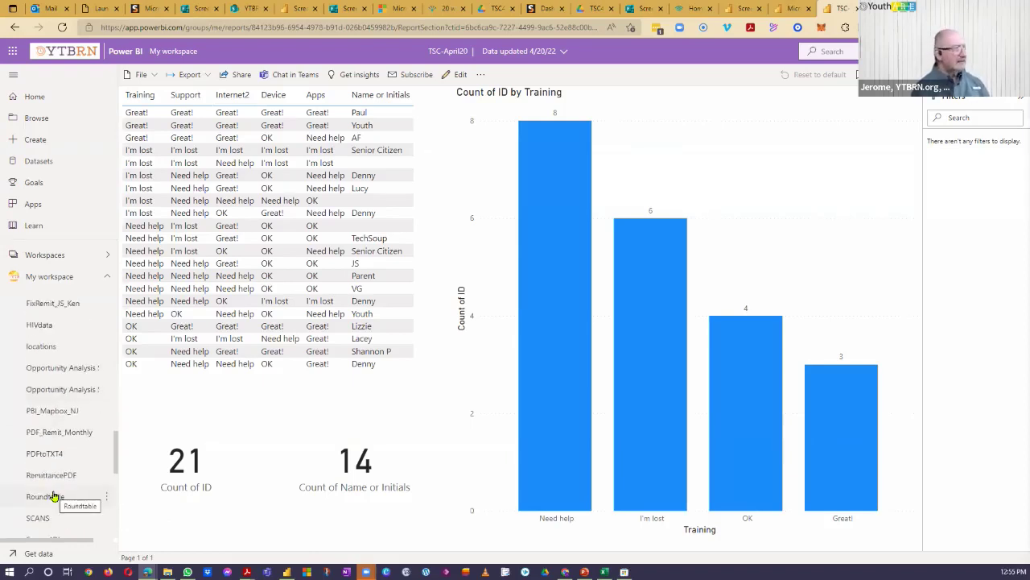
scroll(53, 492, "up", 3)
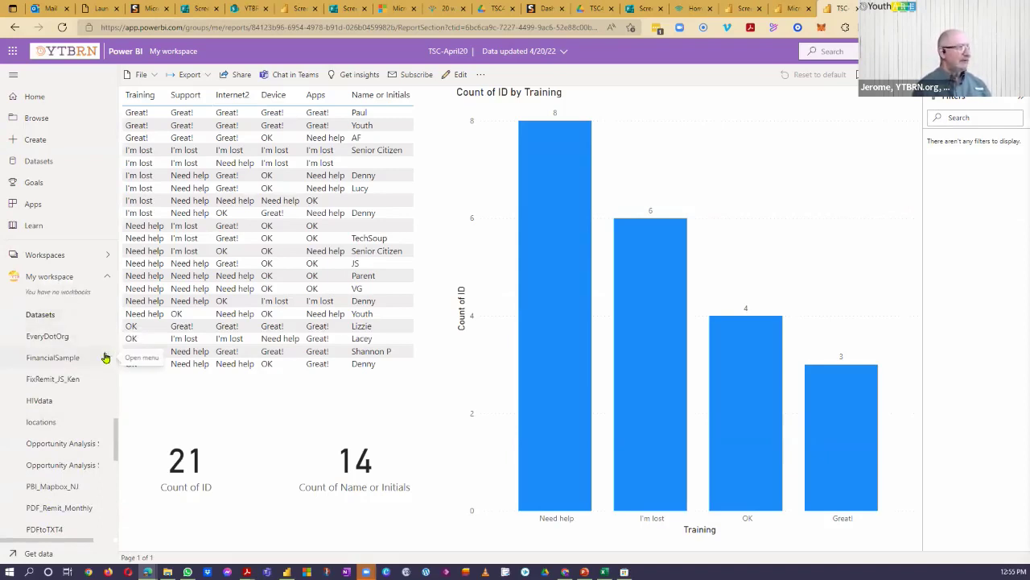
scroll(72, 402, "down", 5)
scroll(46, 389, "up", 5)
scroll(47, 390, "down", 2)
scroll(47, 389, "down", 4)
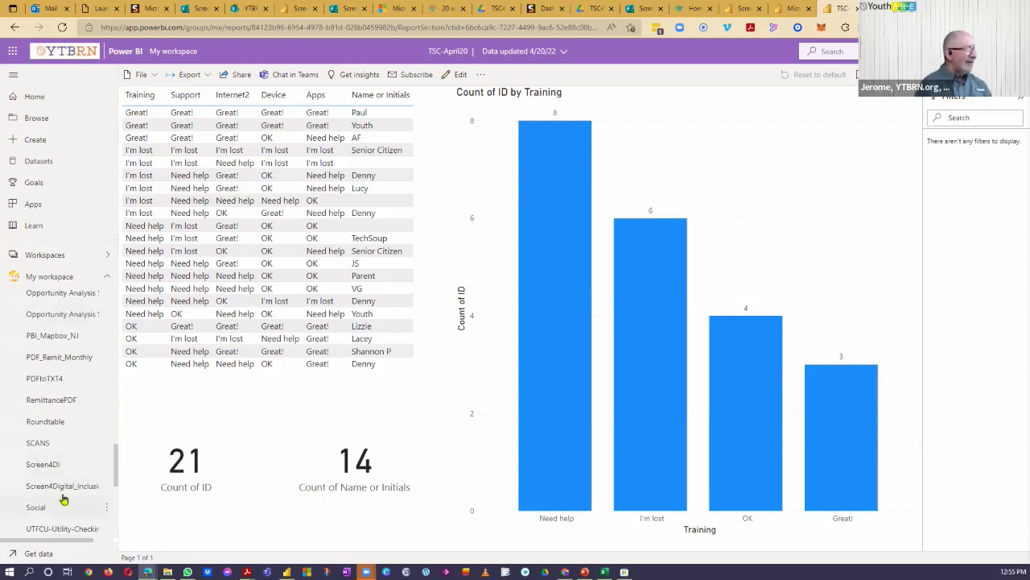
Widen the navigation pane to show full item names and locate the Screen4Digital_Inclusion dataset in My workspace
left_click_drag(119, 422, 161, 421)
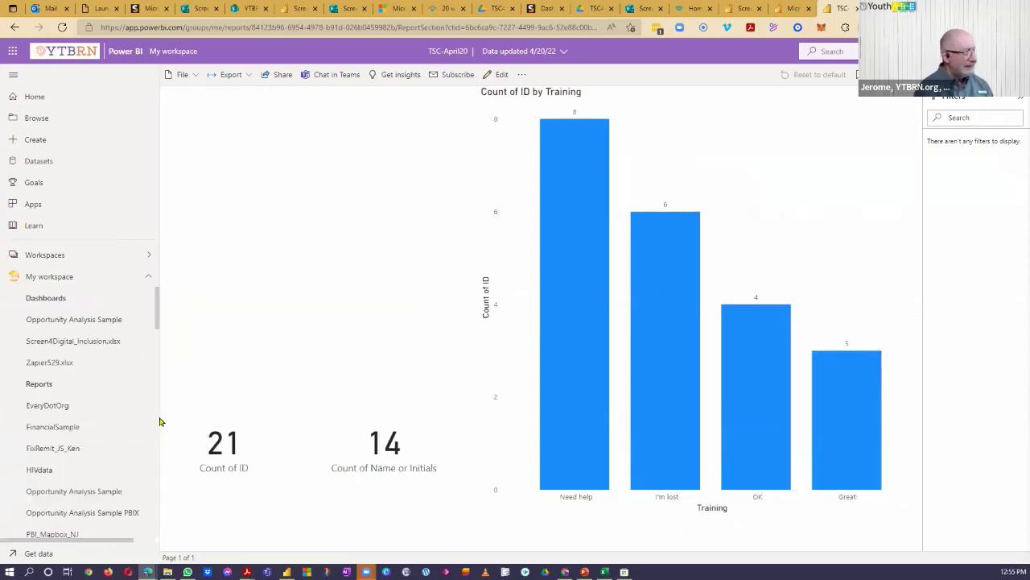
scroll(115, 438, "down", 5)
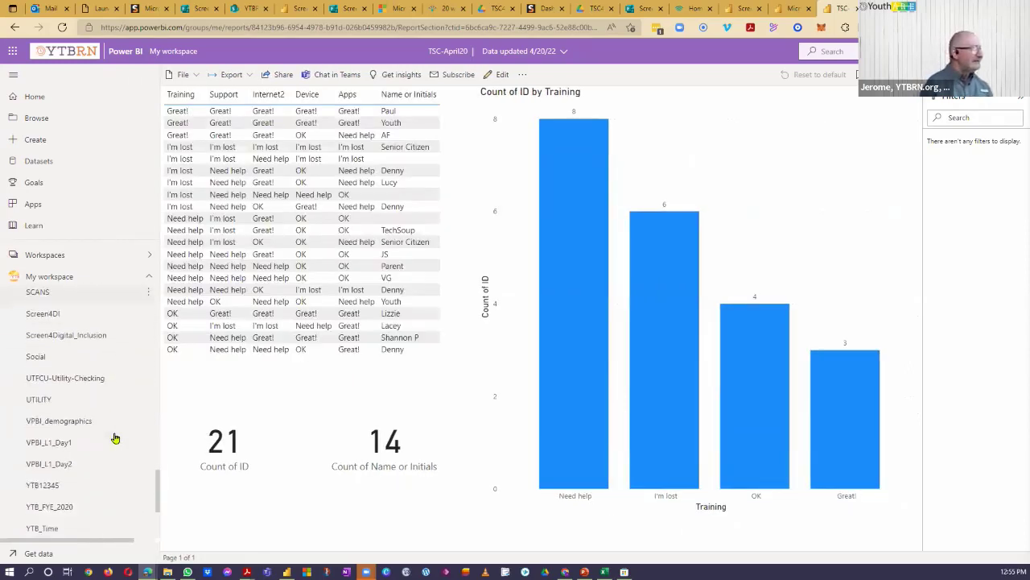
scroll(115, 438, "up", 3)
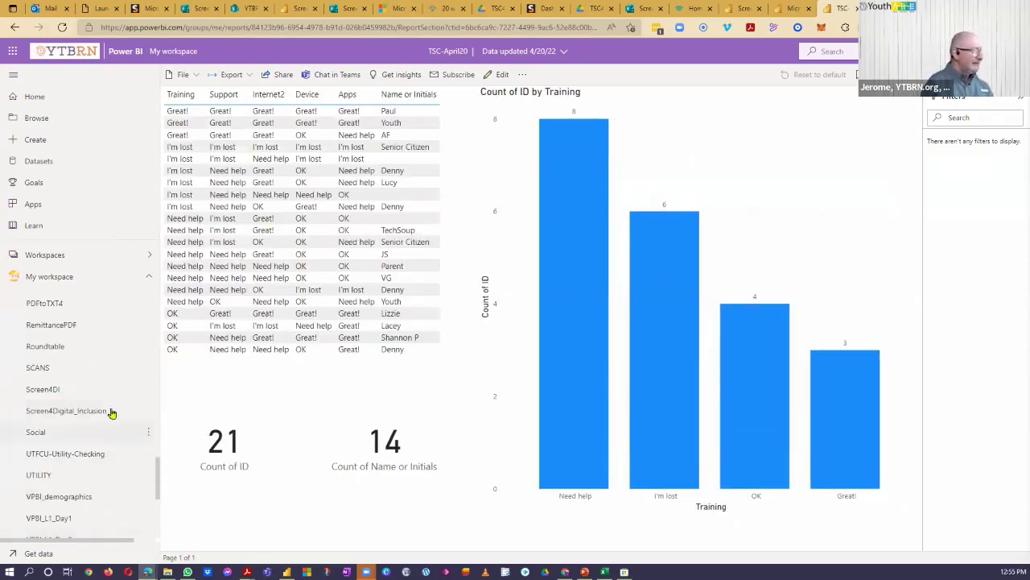
scroll(116, 432, "down", 5)
scroll(112, 456, "up", 3)
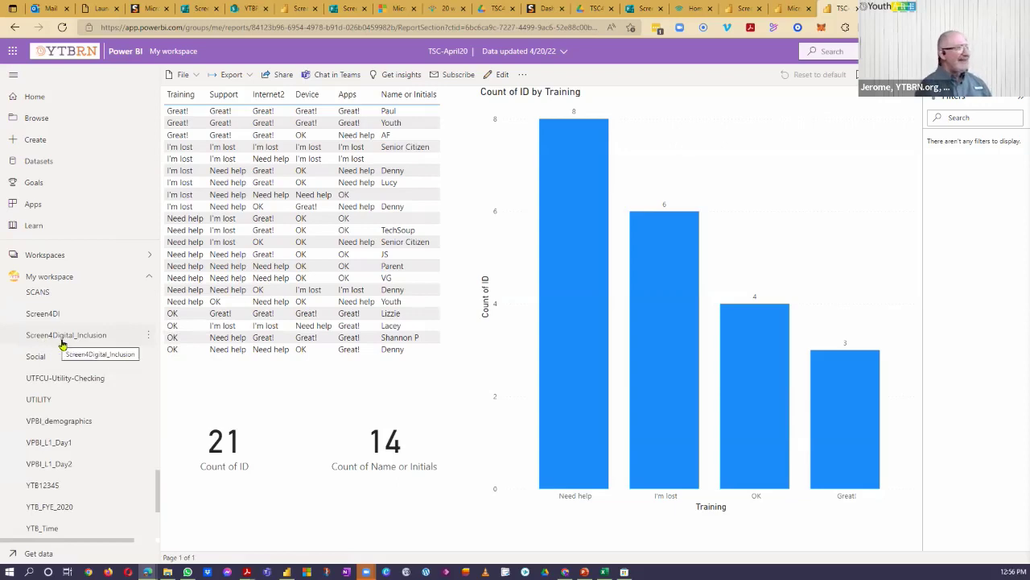
Open the settings of the Screen4Digital_Inclusion dataset and examine its OneDrive refresh option
left_click(148, 338)
left_click(175, 279)
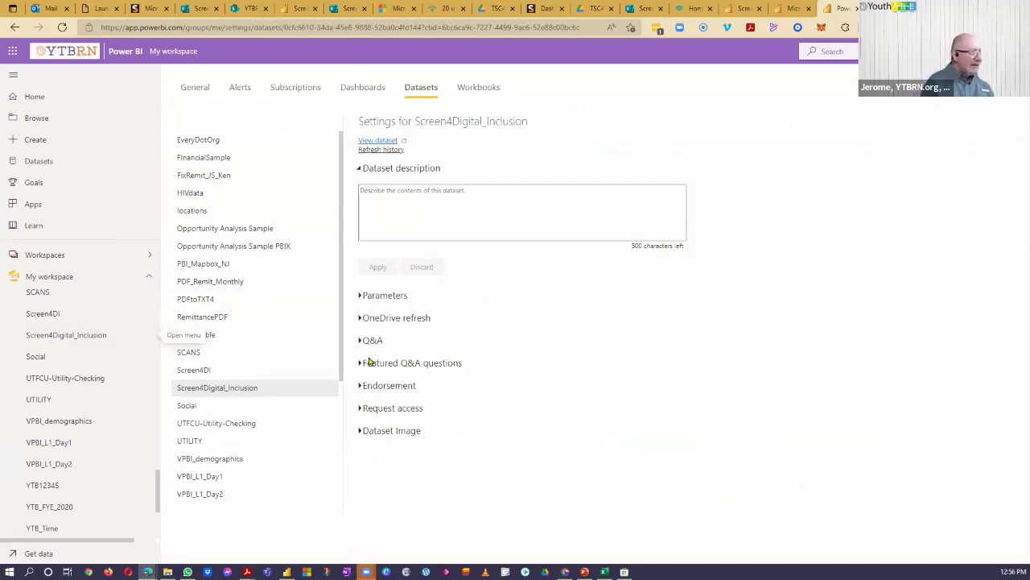
left_click(360, 320)
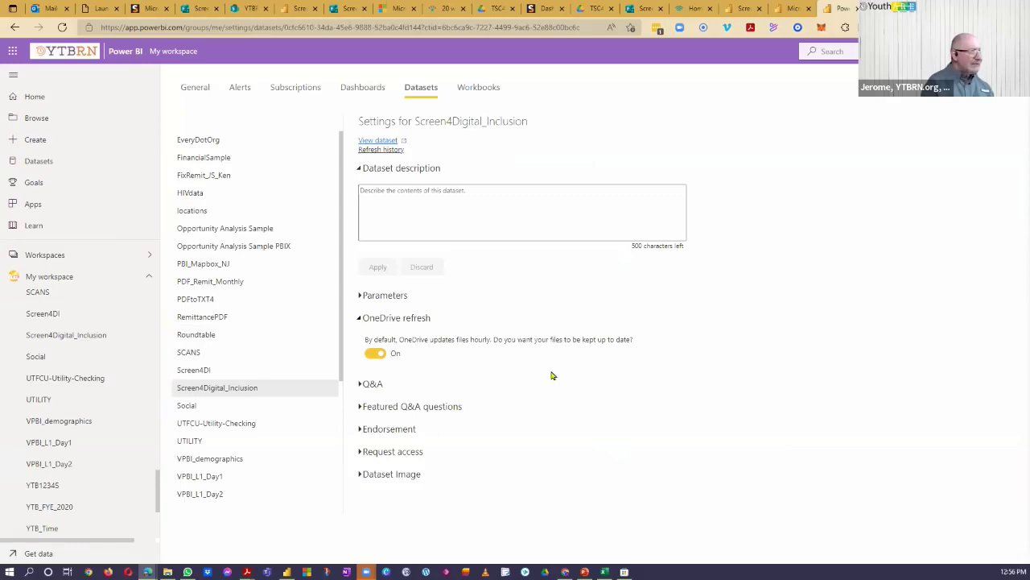
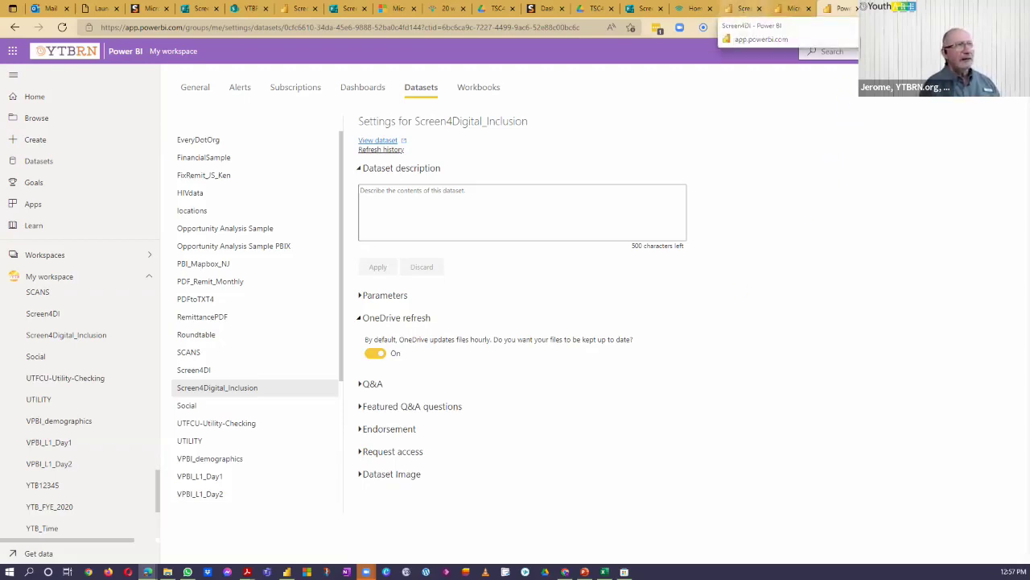
Close the copied-link confirmation on the Screen4DI report and switch to the YTBRN document library in SharePoint
left_click(744, 9)
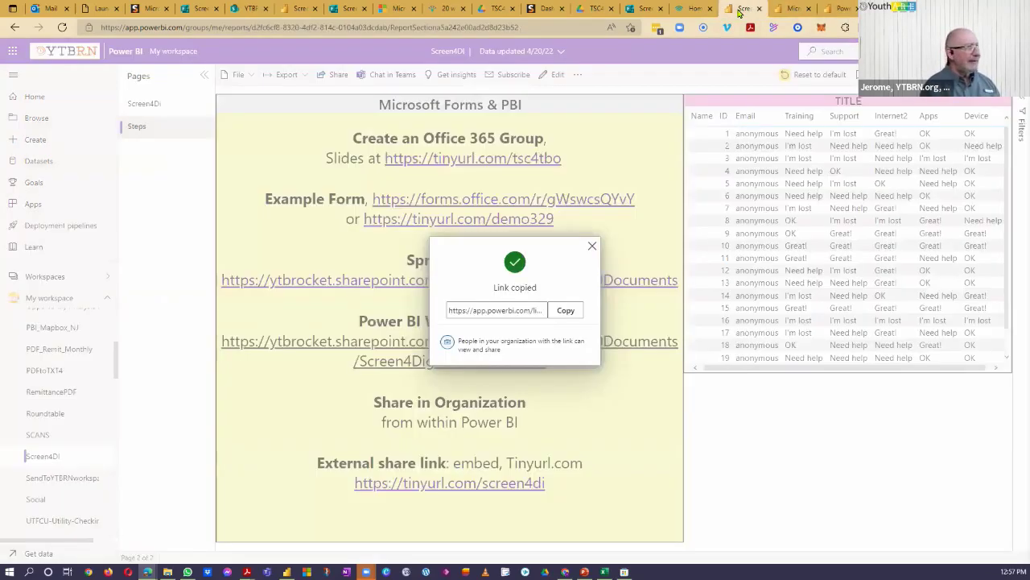
left_click(590, 247)
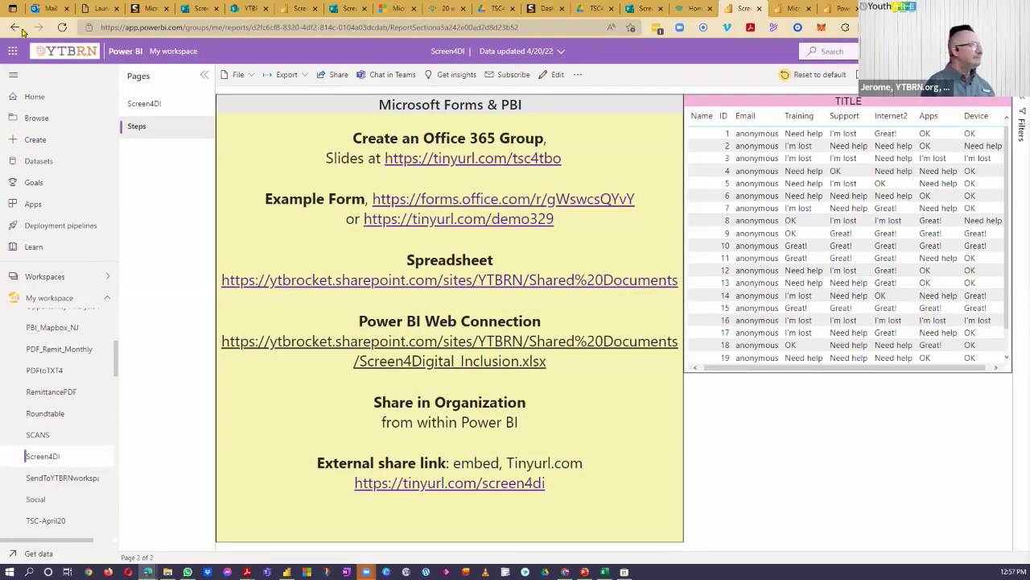
left_click(42, 8)
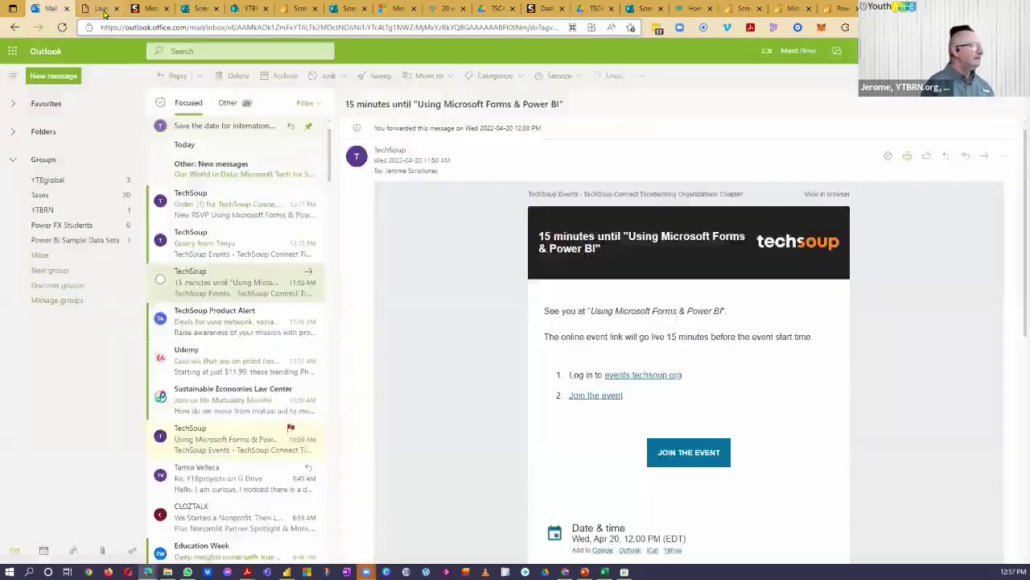
left_click(101, 9)
left_click(245, 9)
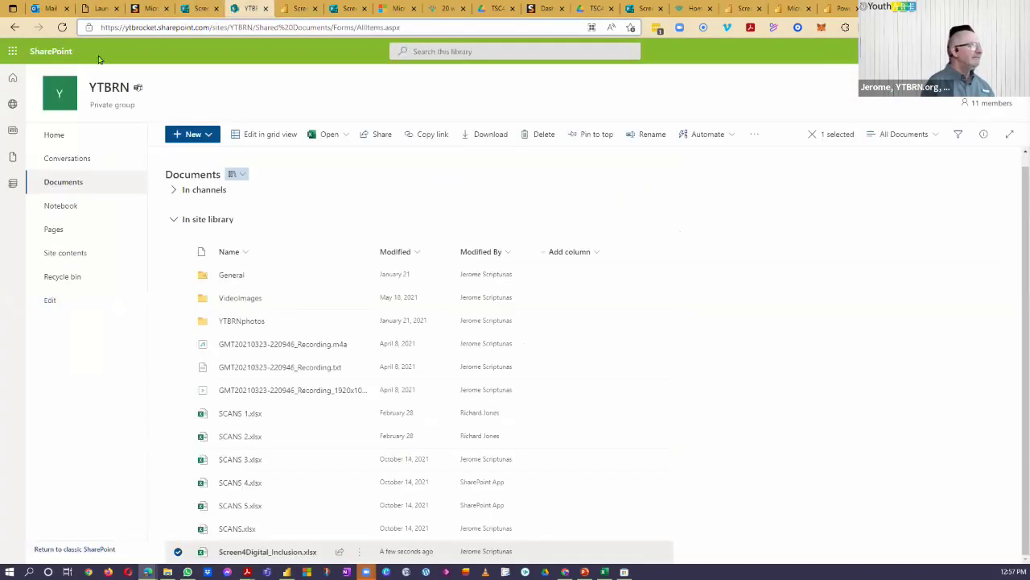
Open Microsoft Forms in a new browser tab and go to the YTBRN group's forms
left_click(13, 50)
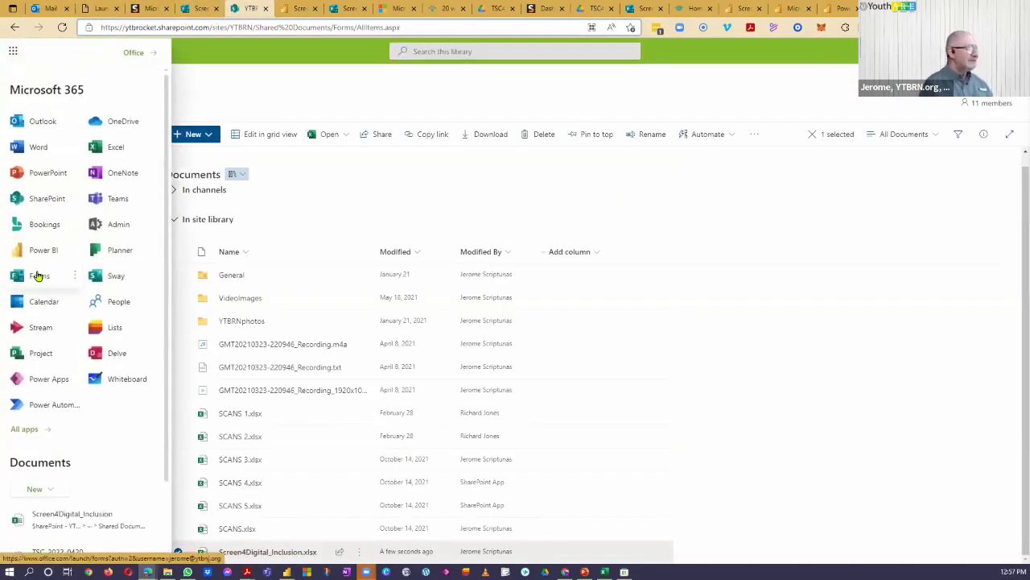
left_click(75, 275)
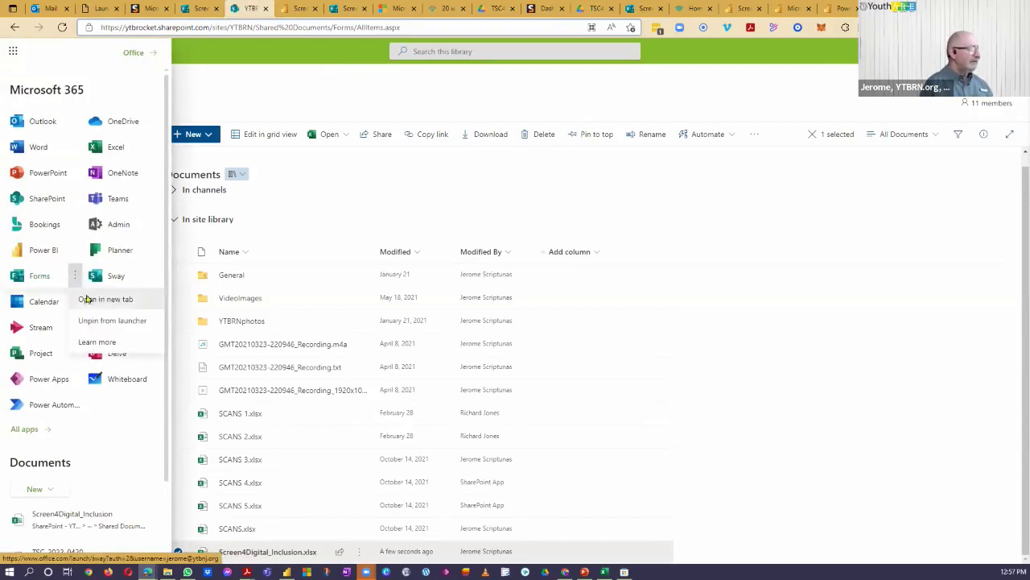
left_click(87, 298)
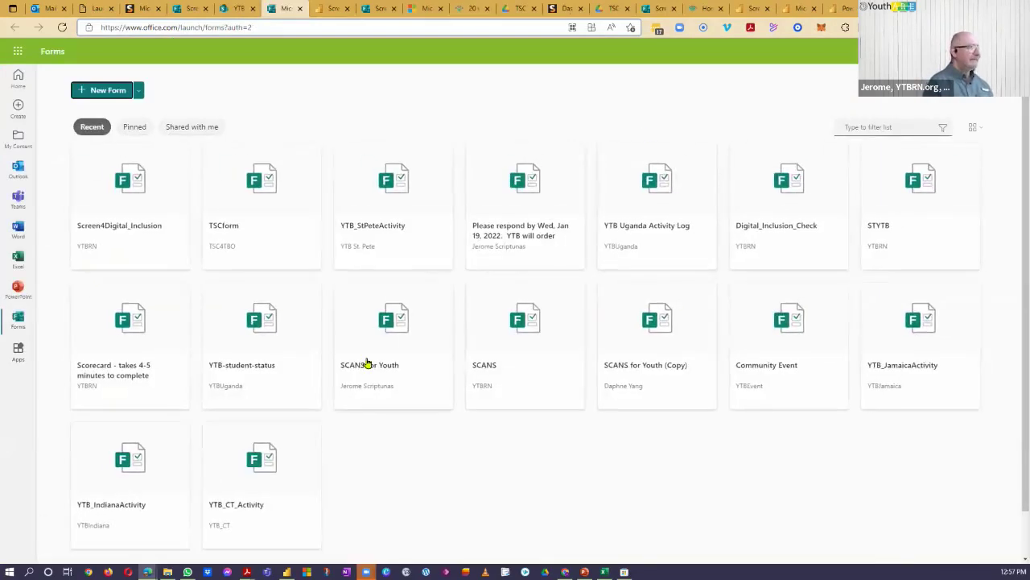
scroll(365, 362, "down", 5)
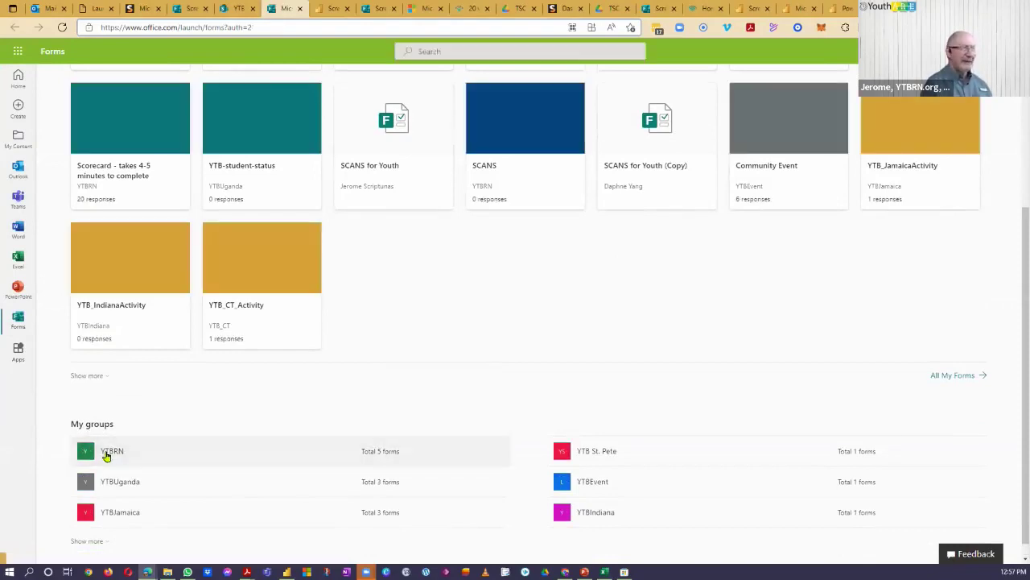
left_click(107, 453)
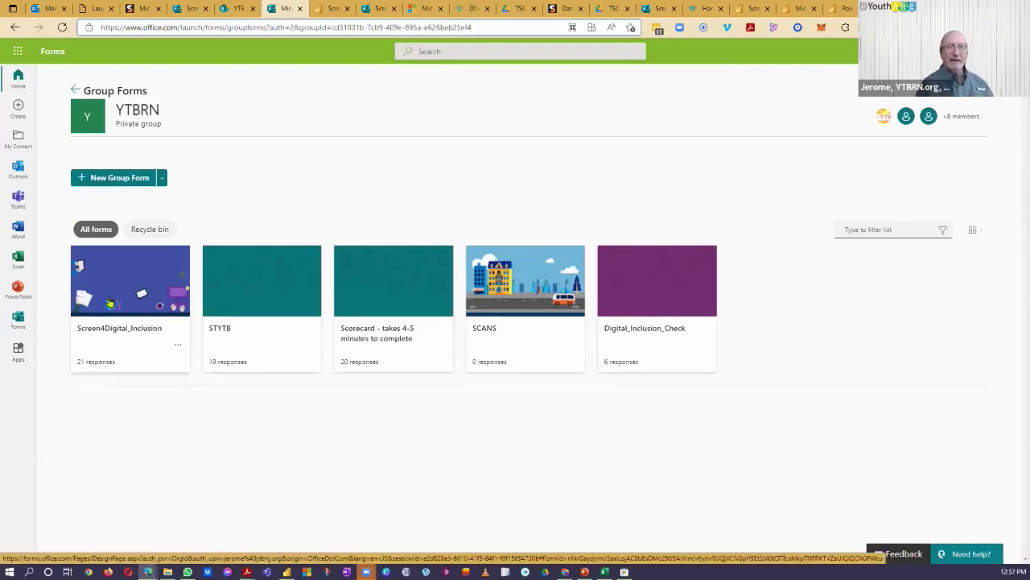
Create a new form in the YTBRN group, title it NewFormApril20 and leave its description empty
left_click(117, 178)
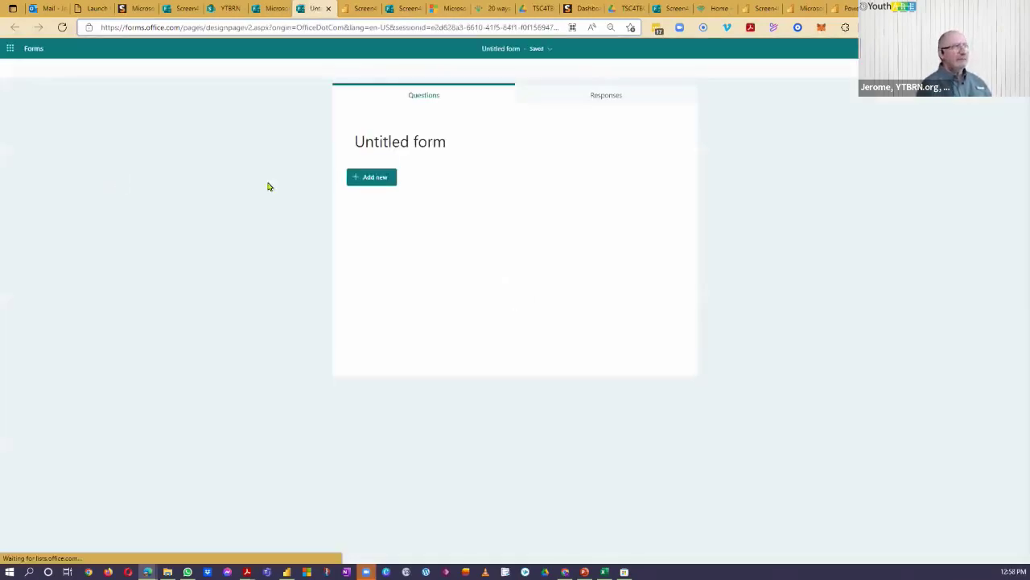
left_click(395, 142)
type("New")
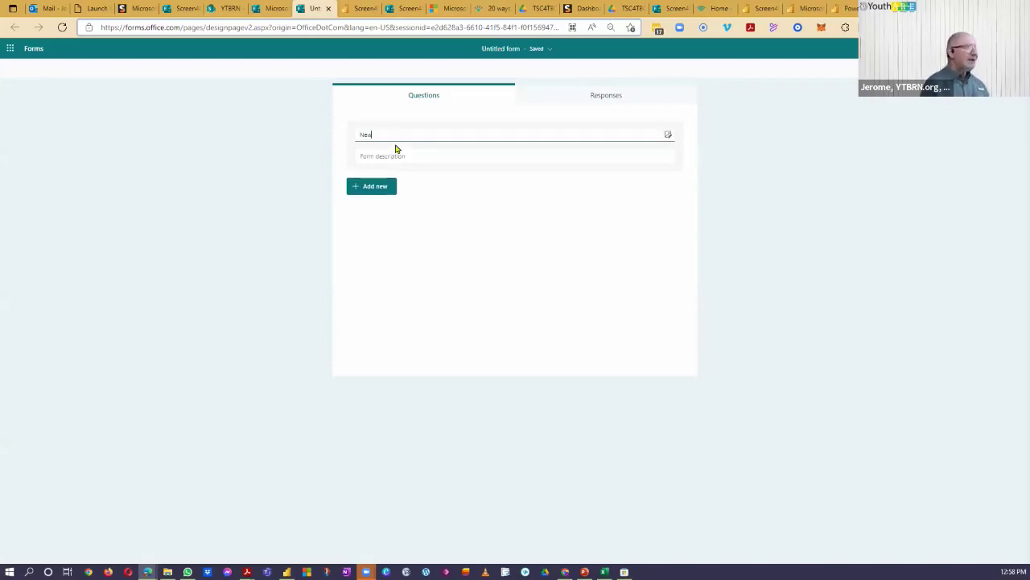
type("Form")
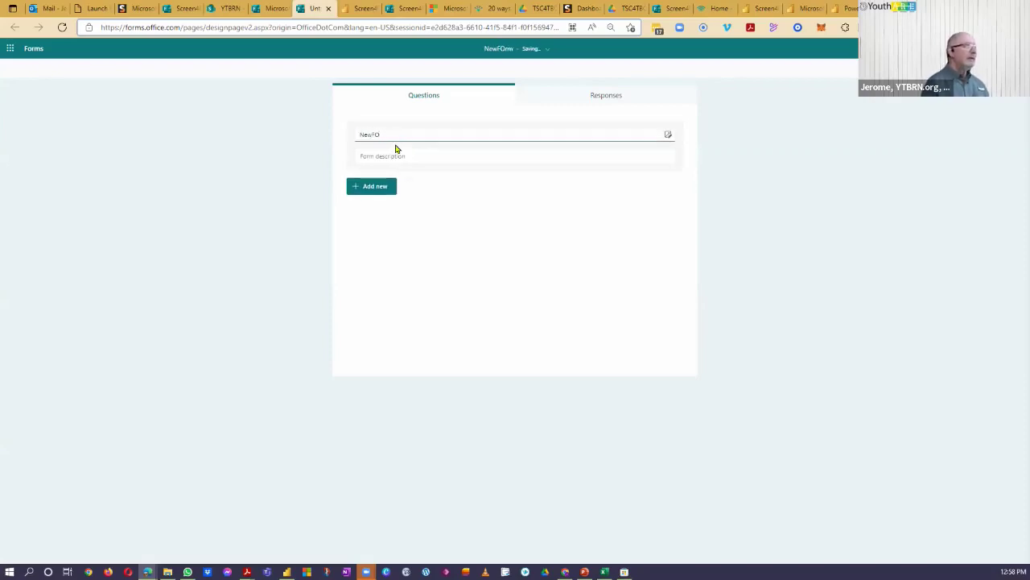
type("mApril20")
left_click(393, 158)
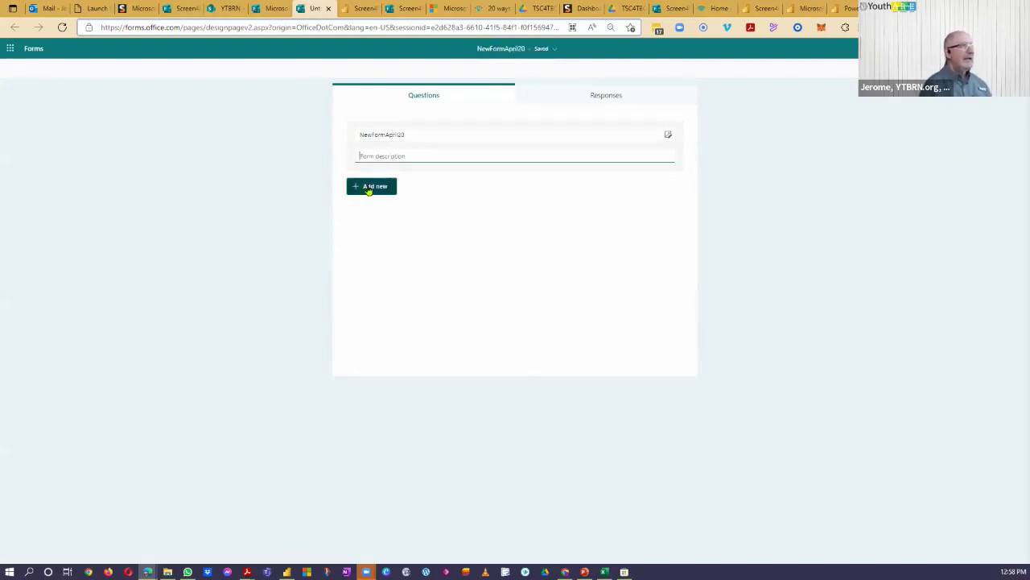
Add a choice question titled "ice cream" to NewFormApril20 and view its additional question settings
left_click(368, 187)
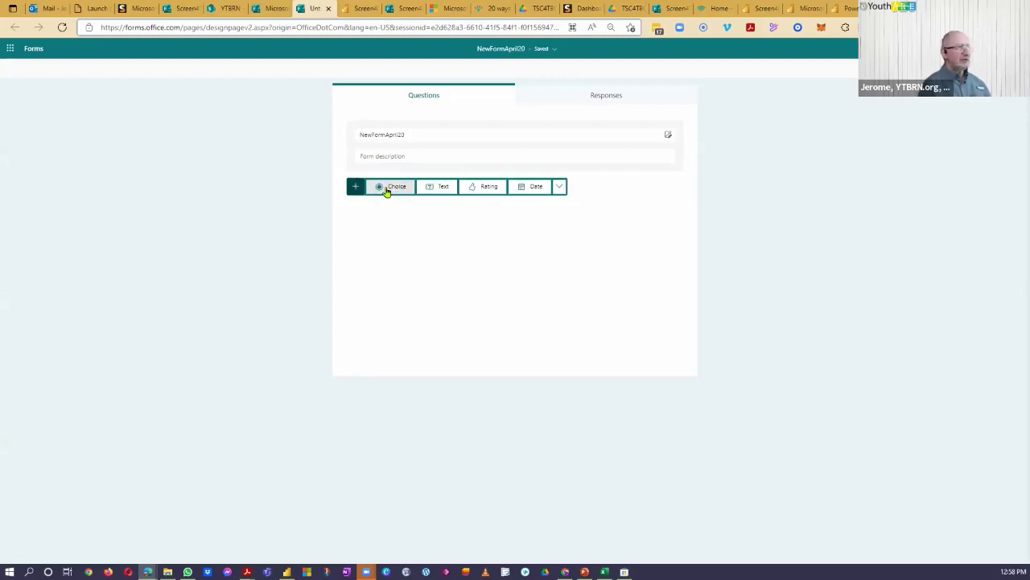
left_click(387, 188)
type("Ice ofea")
key("BackSpace")
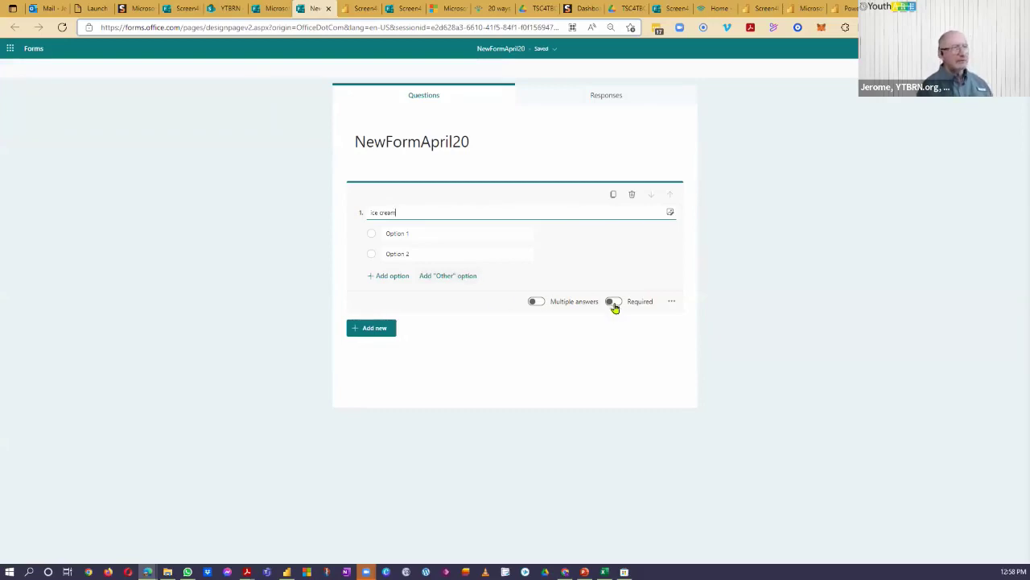
left_click(671, 303)
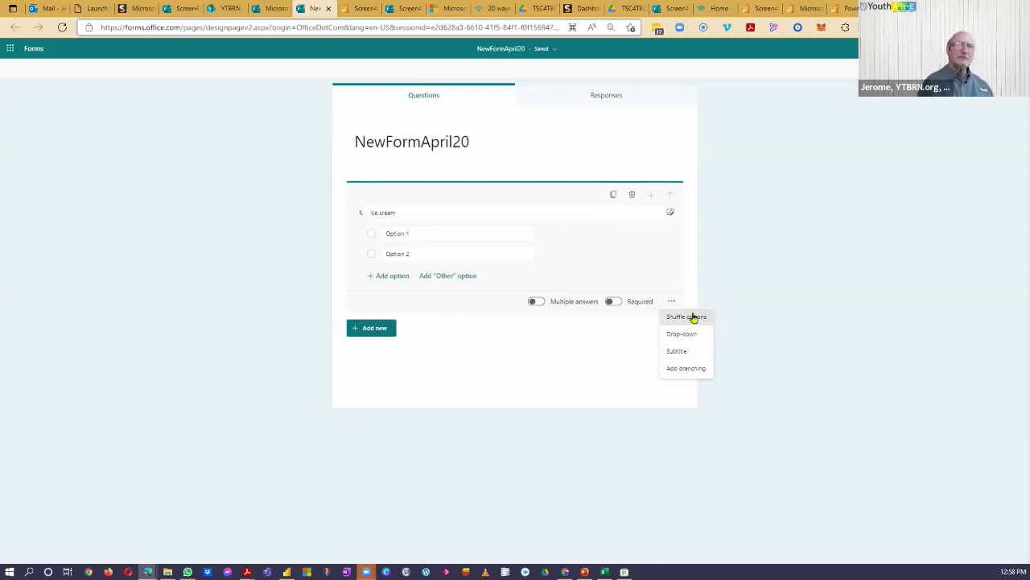
Add a text question and a rating question below the ice cream question, leaving their titles unchanged
left_click(357, 330)
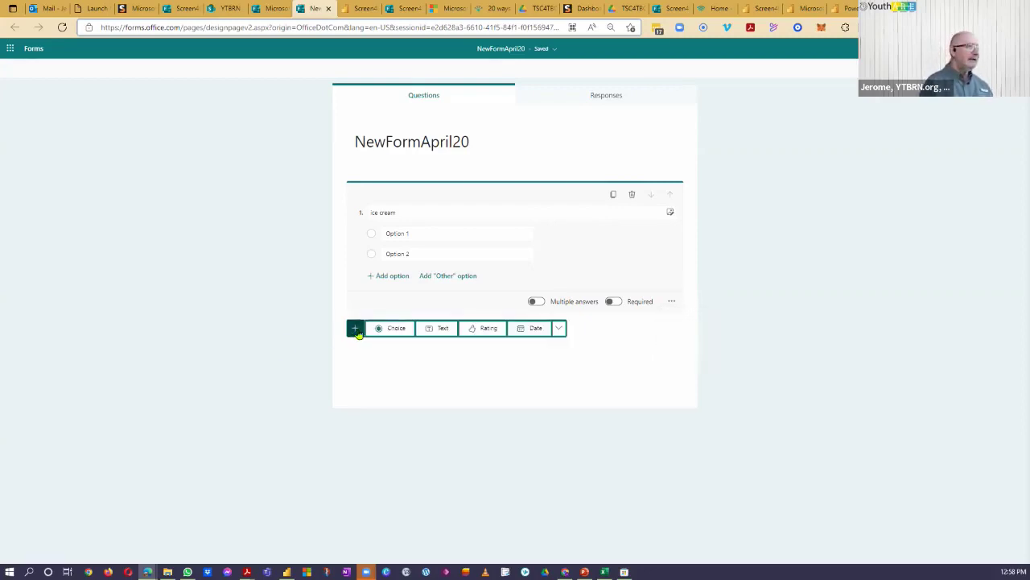
left_click(443, 328)
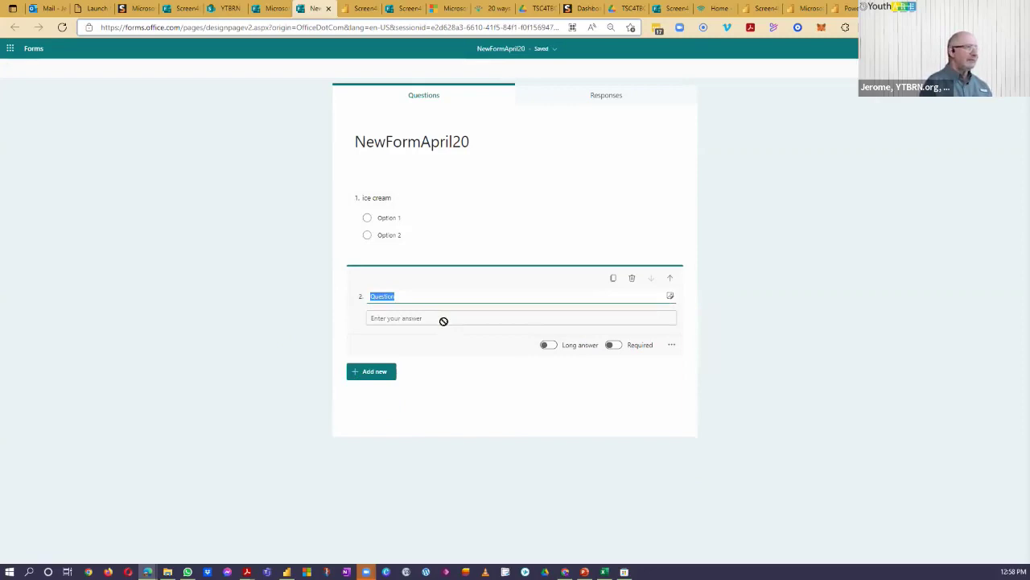
left_click(368, 375)
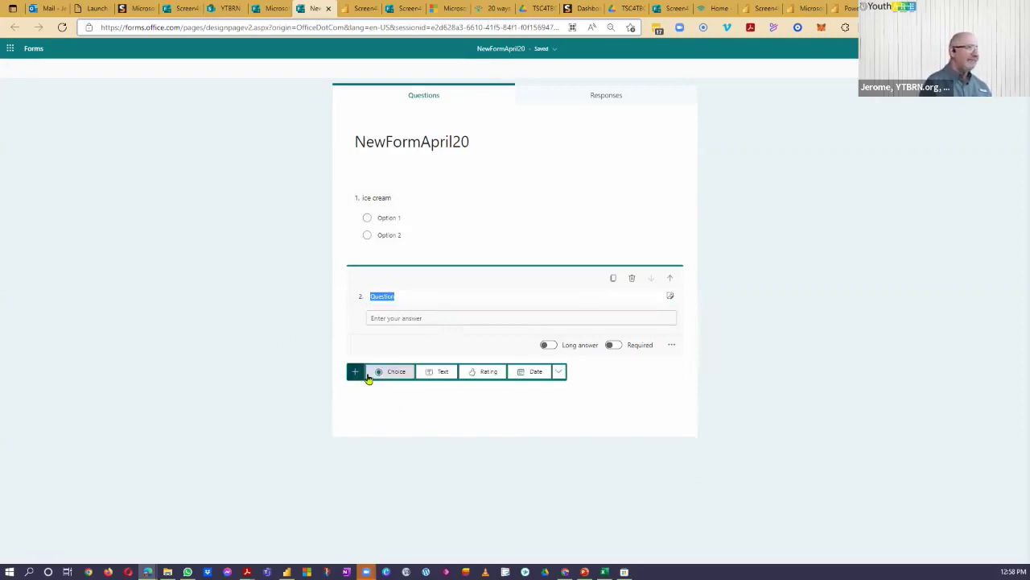
left_click(488, 372)
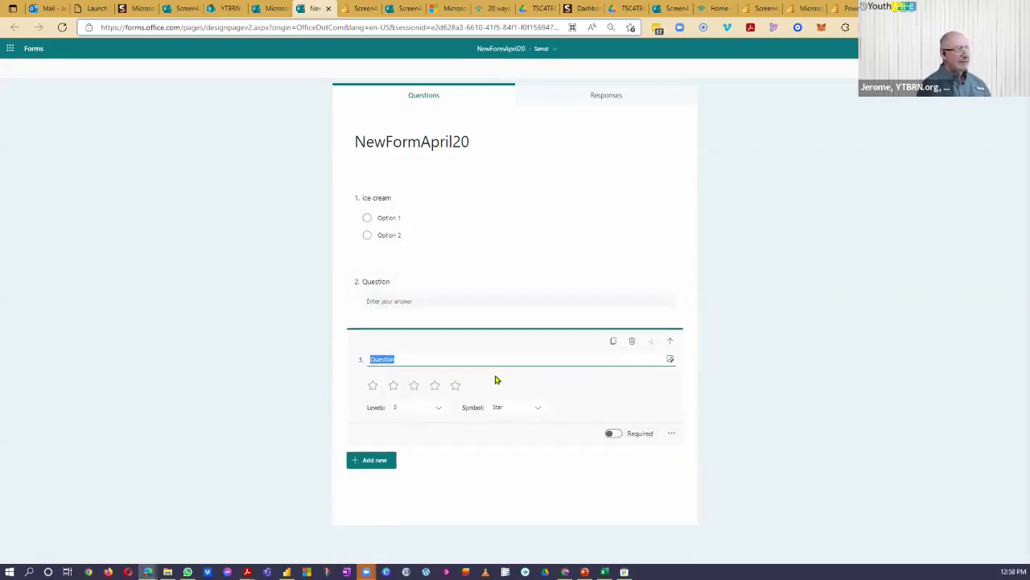
Add a date question titled Date and move it up two places, directly below the ice cream question
left_click(374, 460)
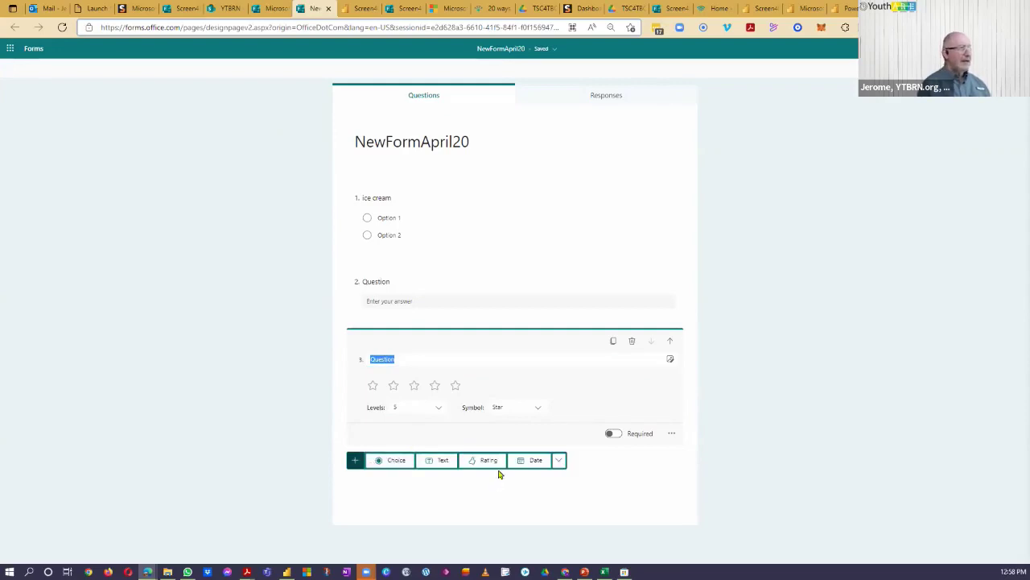
left_click(527, 460)
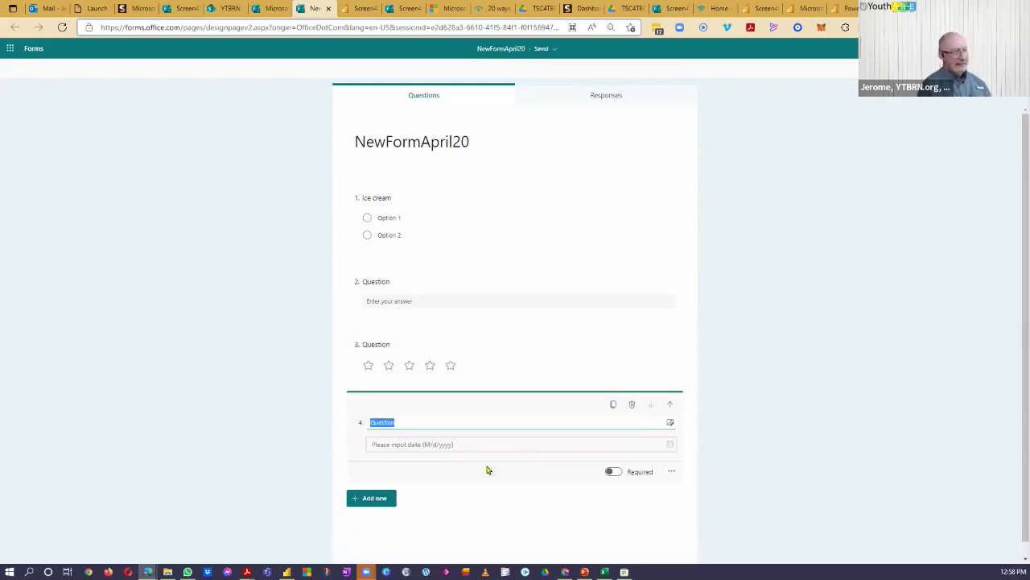
type("Date")
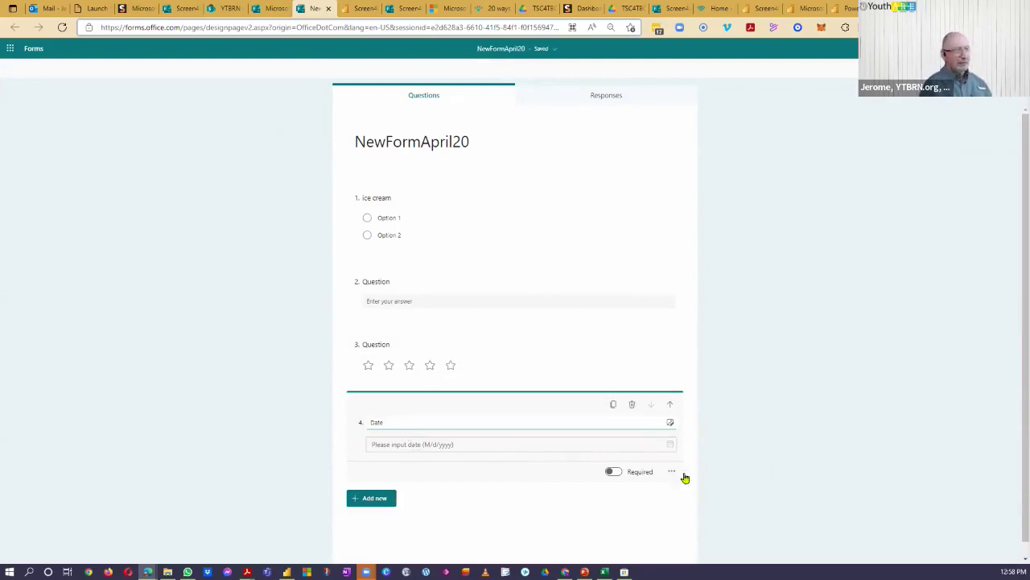
left_click(670, 404)
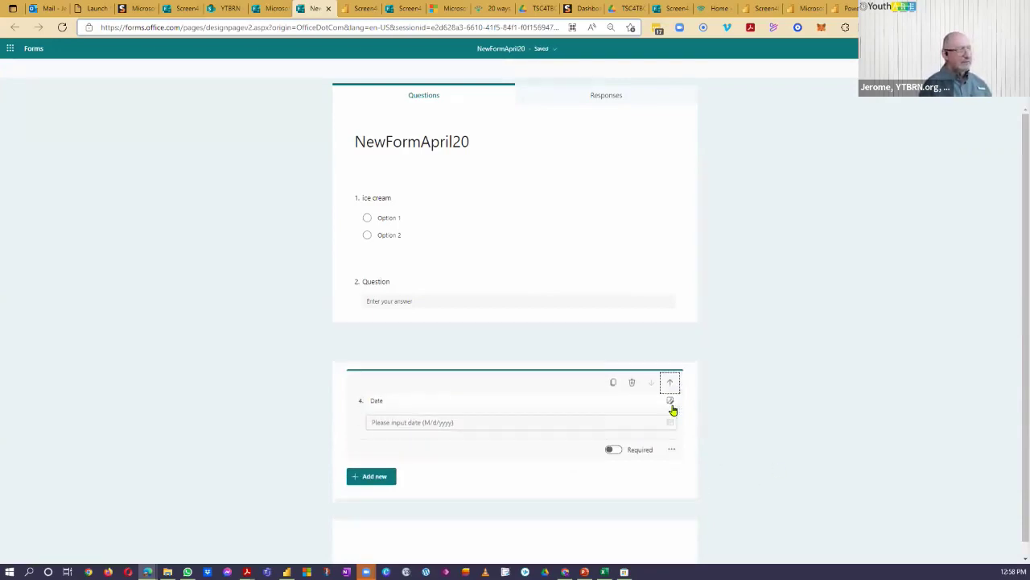
left_click(670, 341)
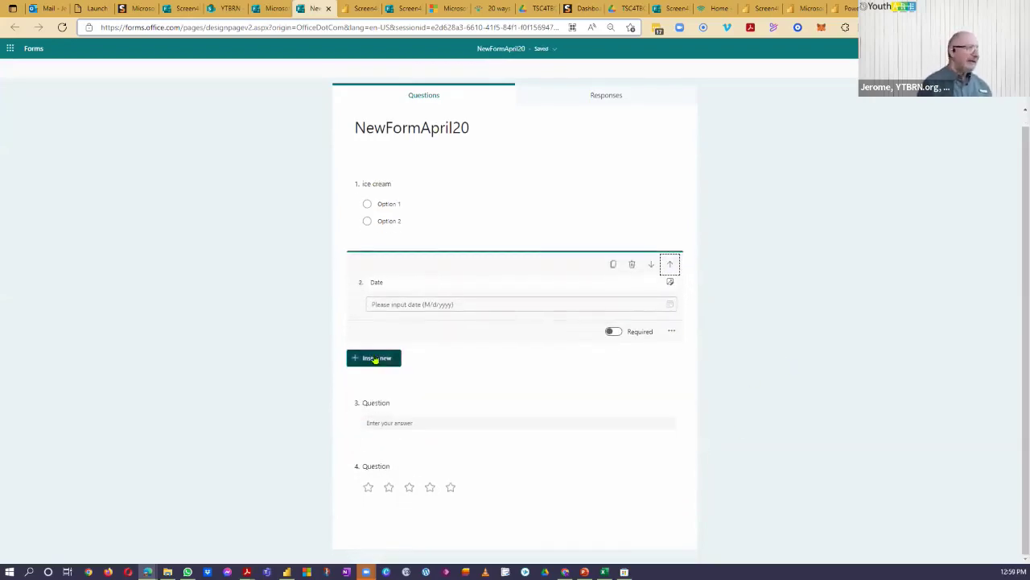
Insert a ranking question titled Ranking directly after the Date question
left_click(375, 358)
left_click(557, 357)
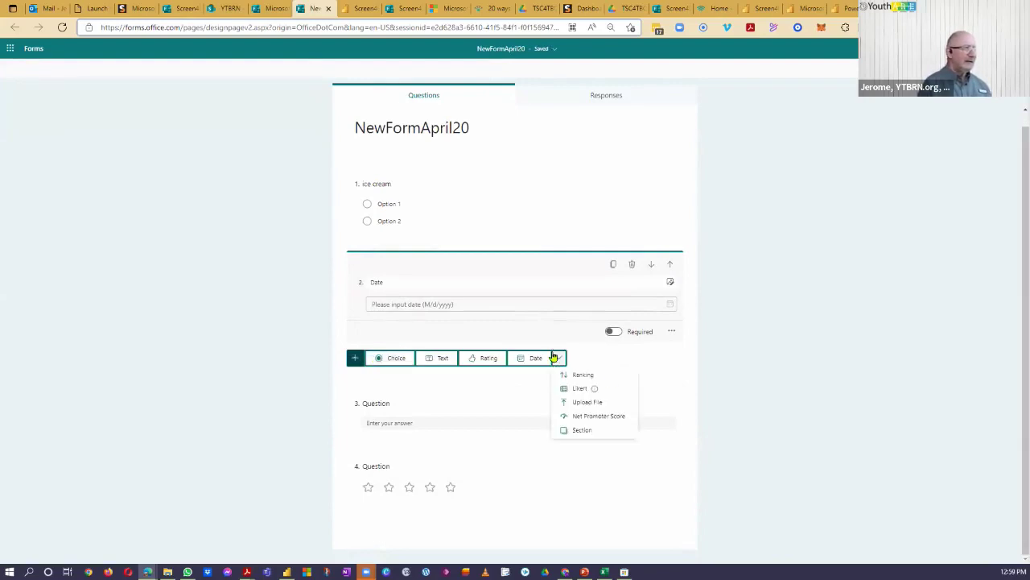
left_click(611, 375)
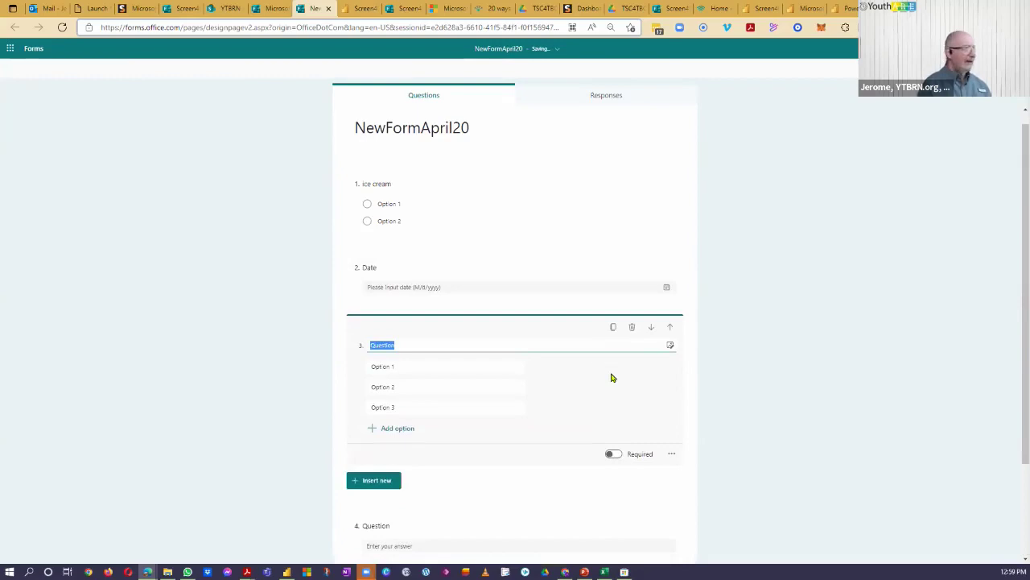
type("Ranking")
left_click(363, 481)
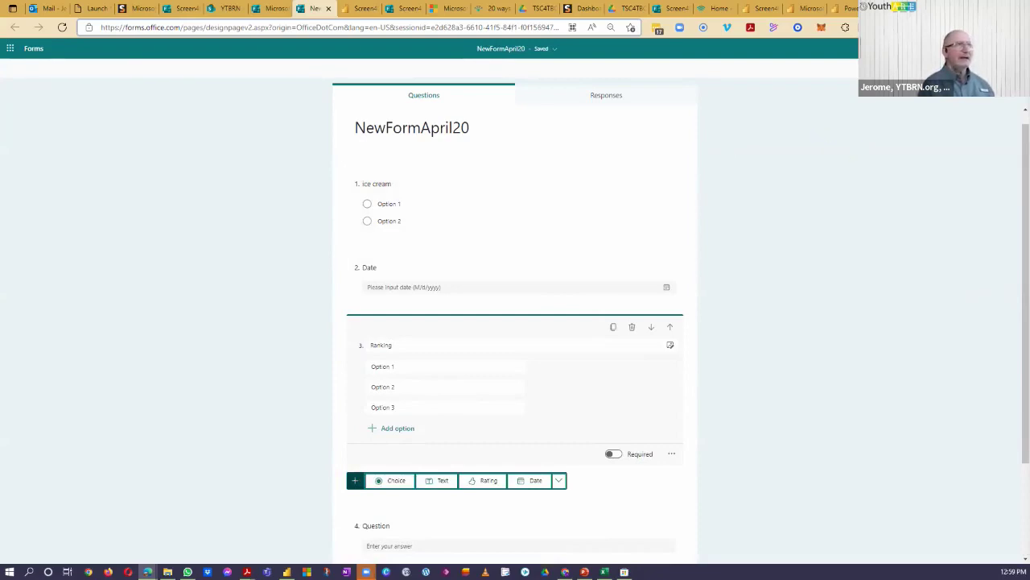
Preview NewFormApril20 in its computer and mobile layouts, and return to editing to examine the theme choices
left_click(893, 49)
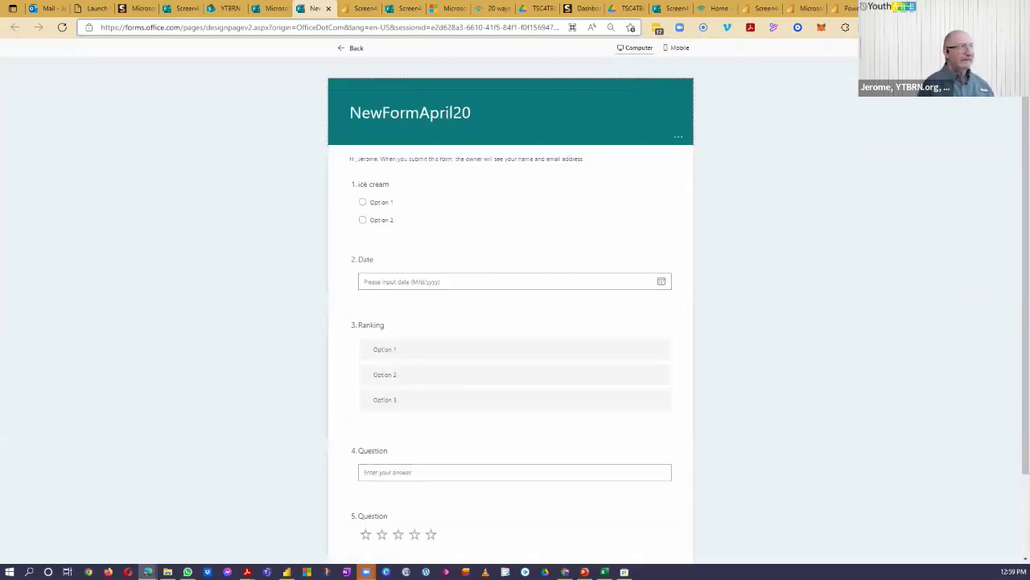
left_click(677, 48)
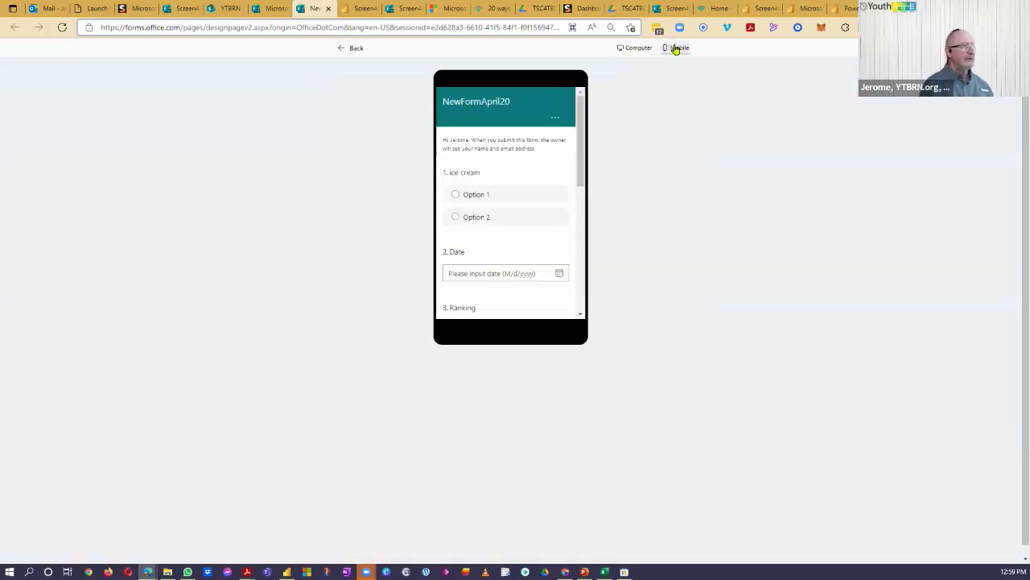
left_click(348, 49)
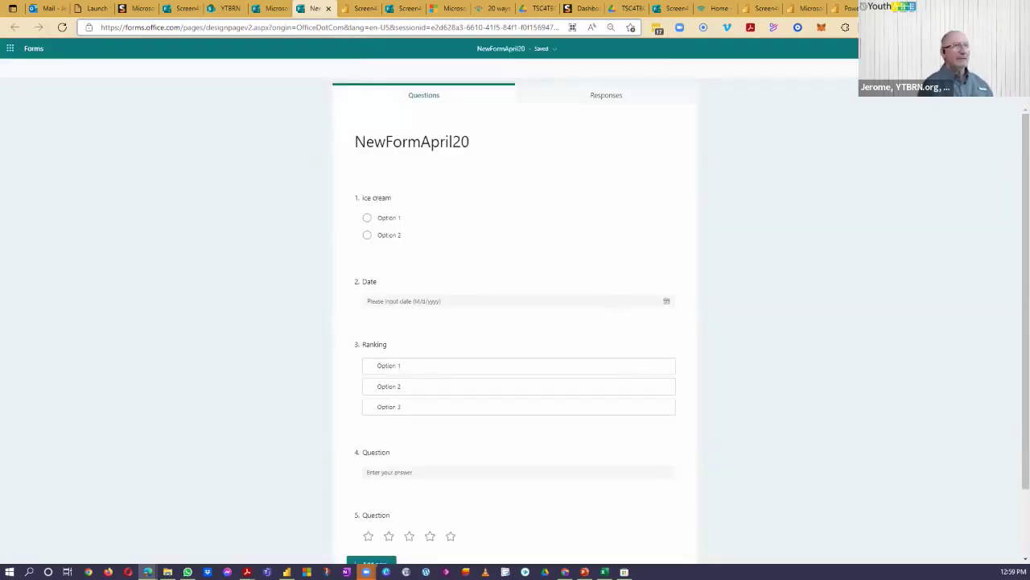
left_click(967, 246)
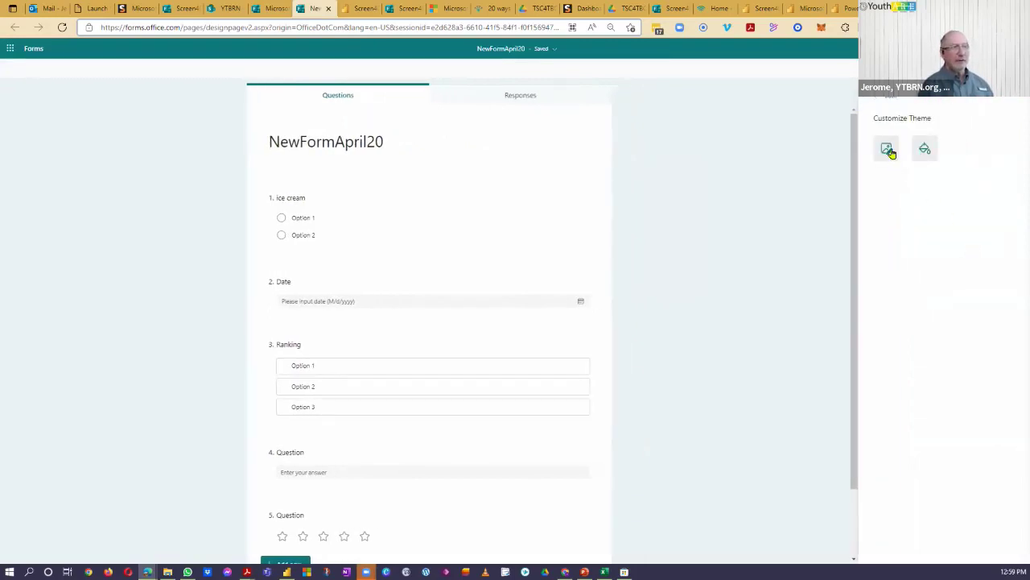
left_click(890, 98)
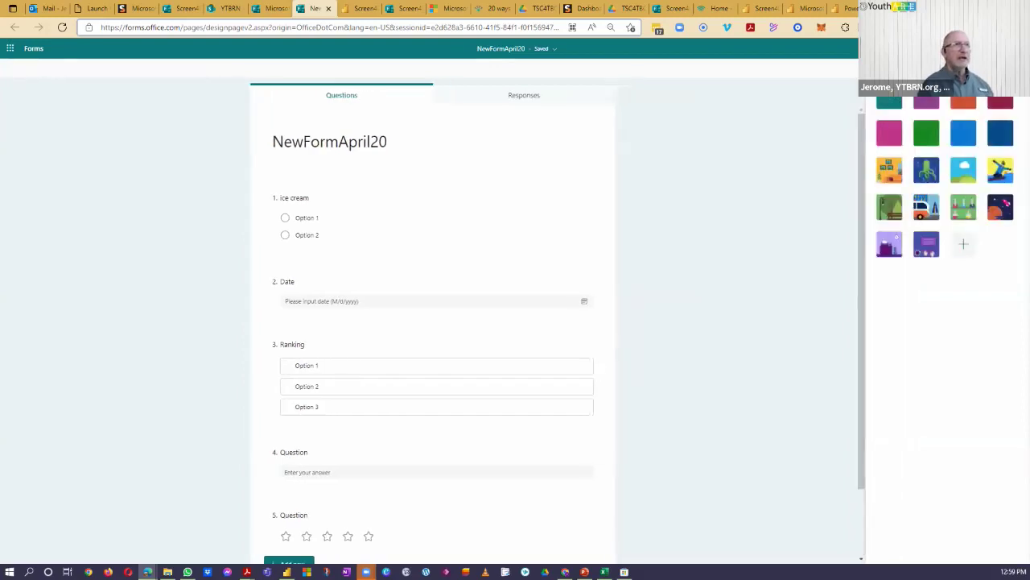
Shorten the form's response URL and allow anyone to respond, and view the additional form options
left_click(973, 48)
left_click(879, 160)
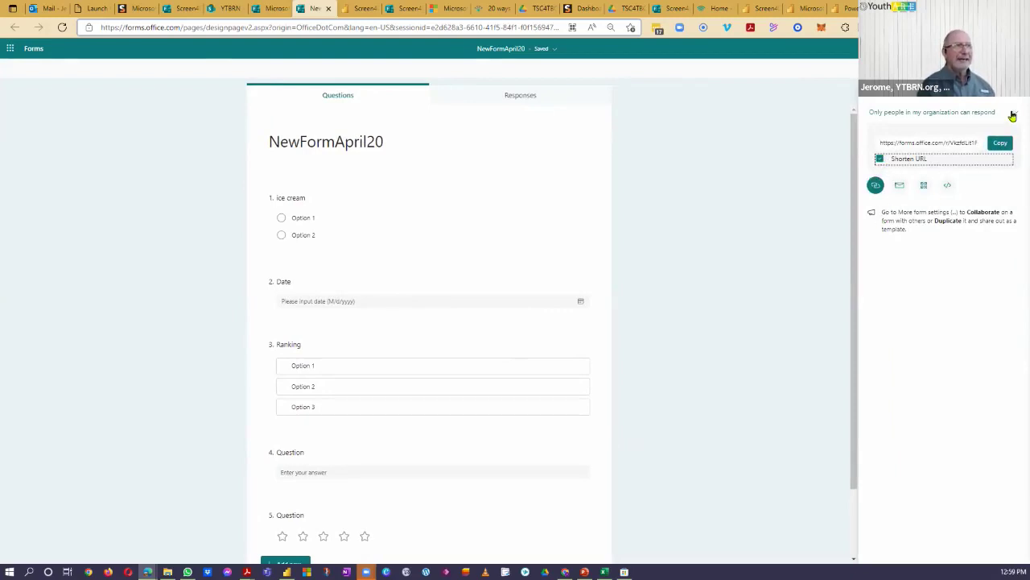
left_click(1013, 115)
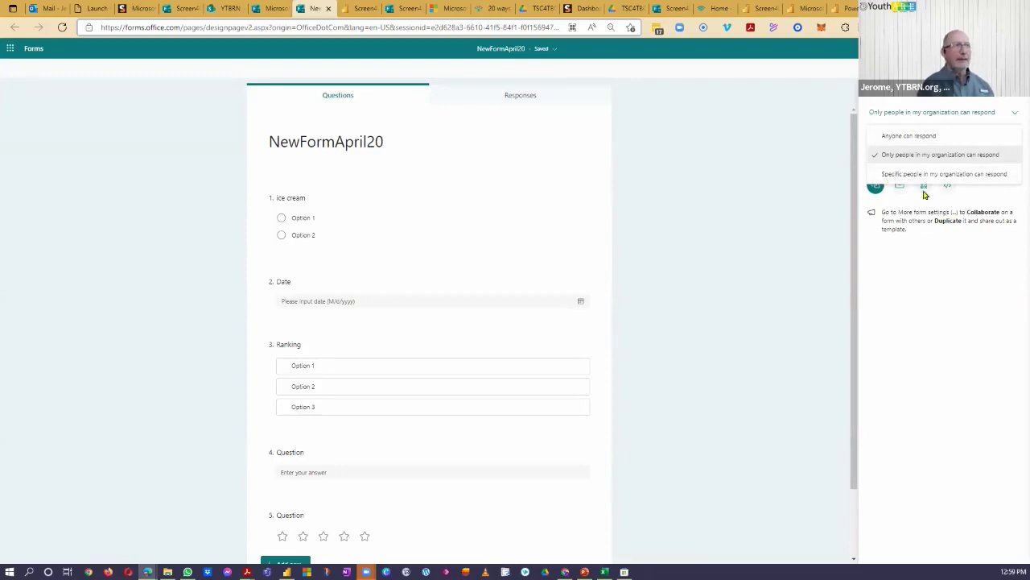
left_click(919, 136)
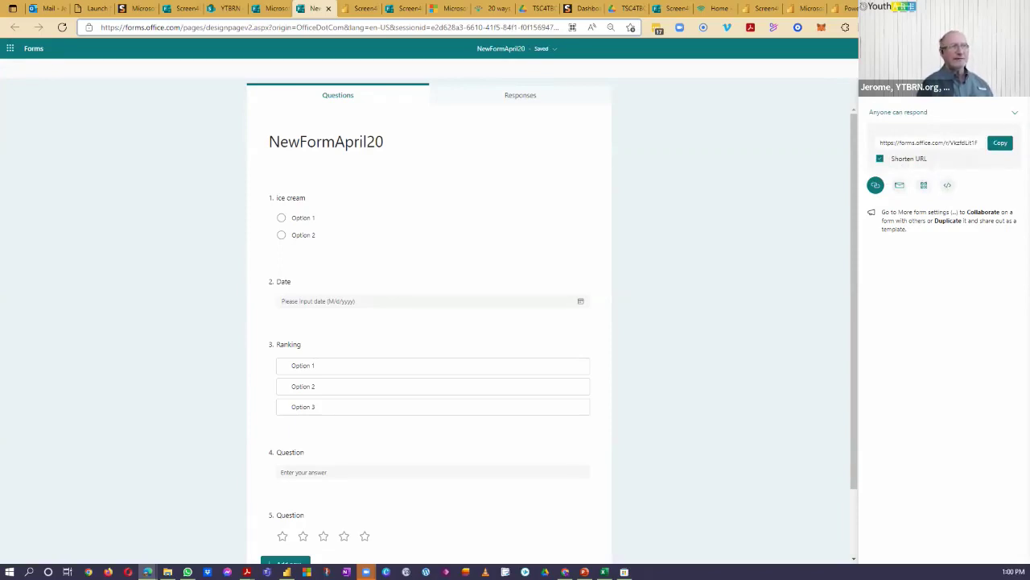
left_click(1002, 49)
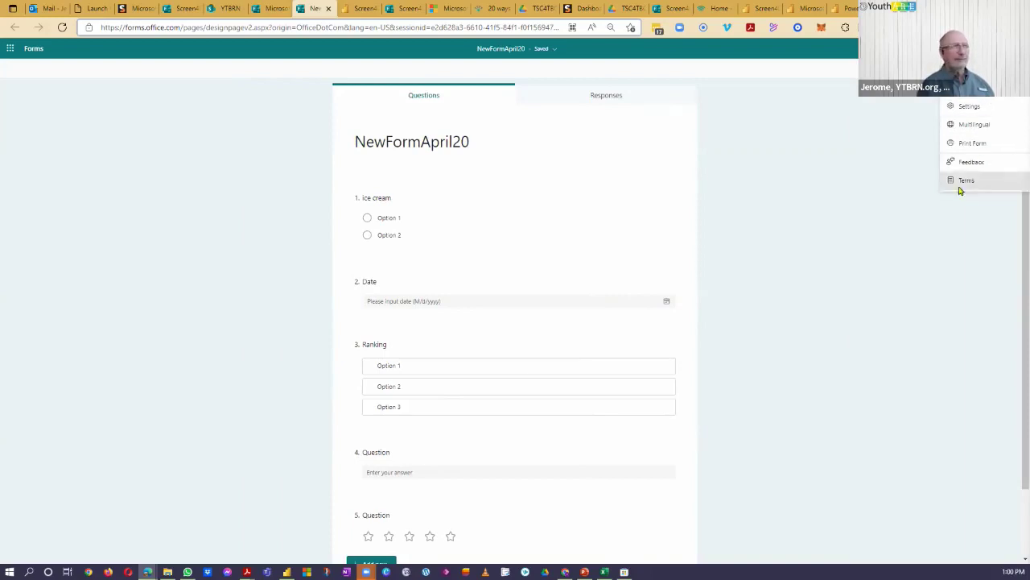
left_click(852, 223)
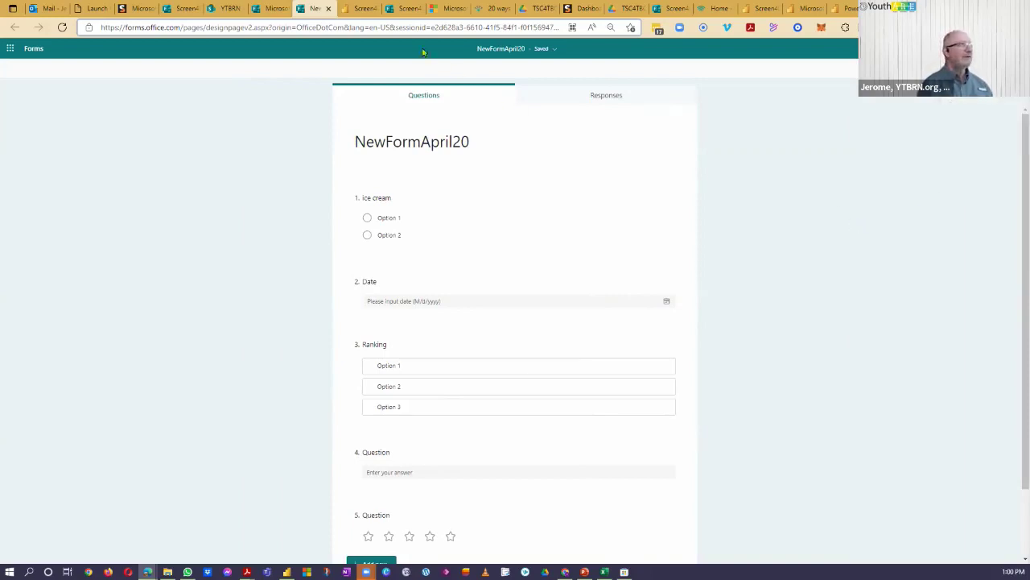
Switch to the Screen4DI report in Power BI and show its Steps page
left_click(361, 11)
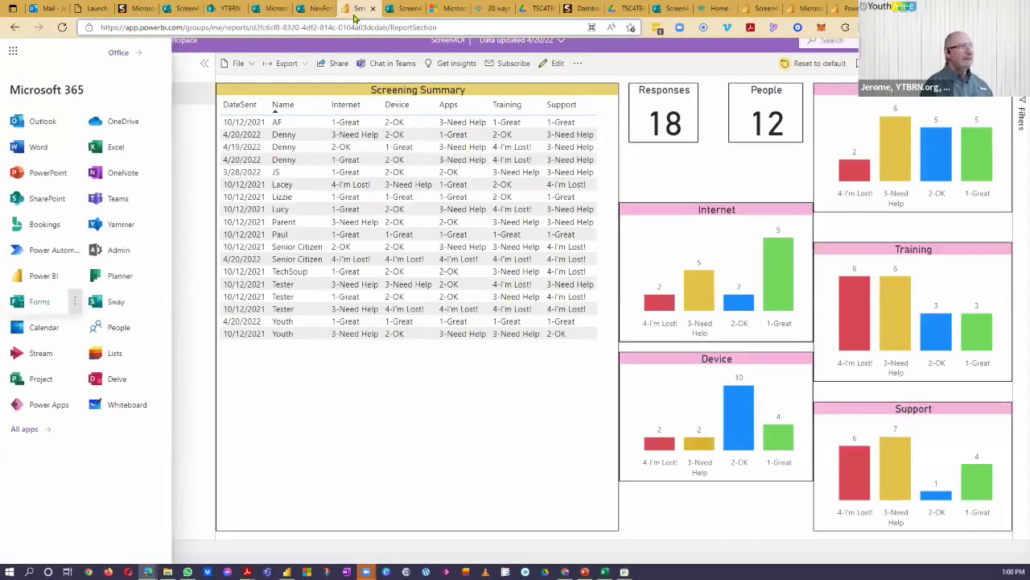
left_click(239, 373)
left_click(147, 117)
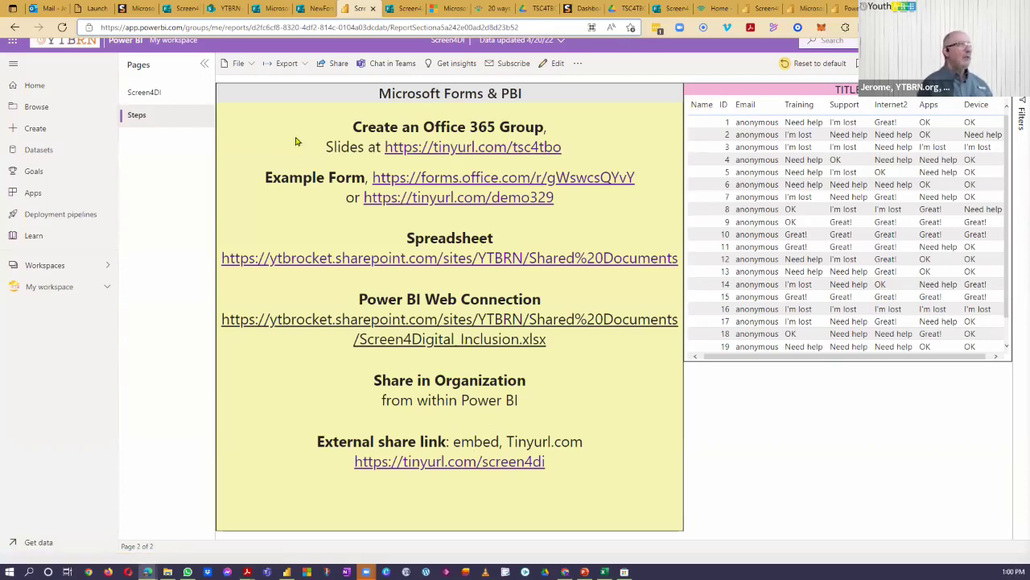
In the YTBRN SharePoint document library, create a Forms for Excel form named April20test and show its question types
left_click(234, 8)
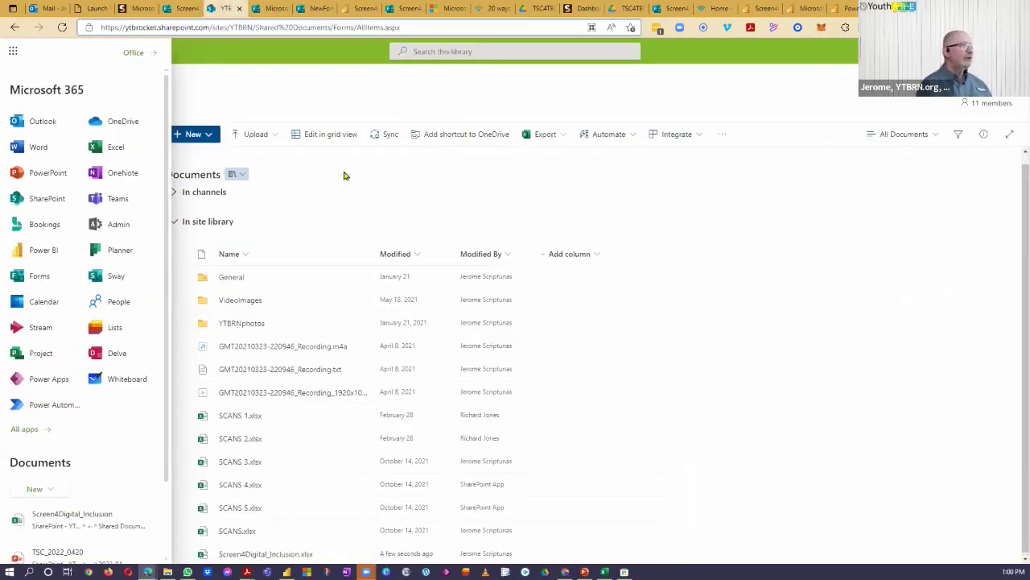
left_click(290, 101)
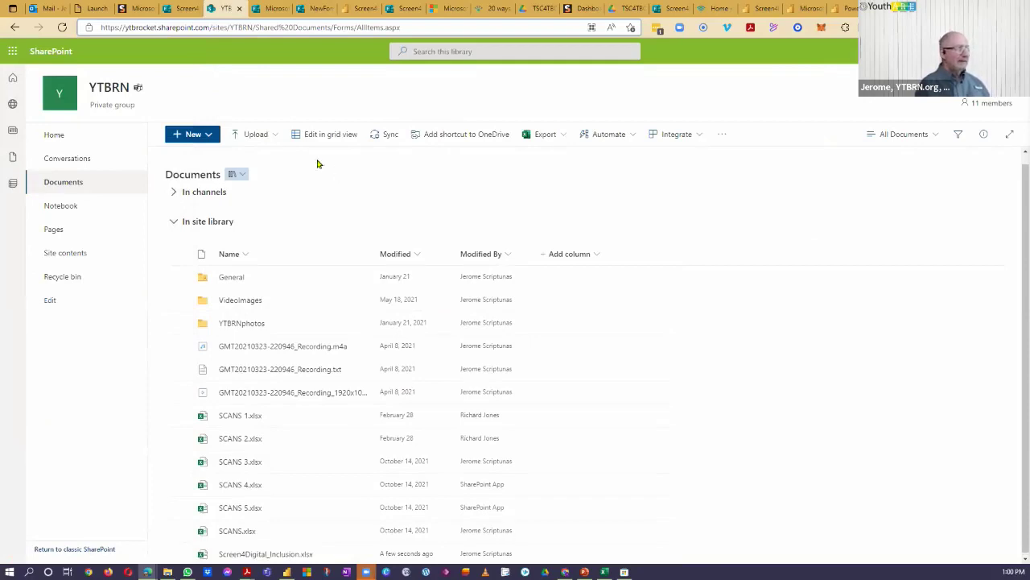
left_click(210, 138)
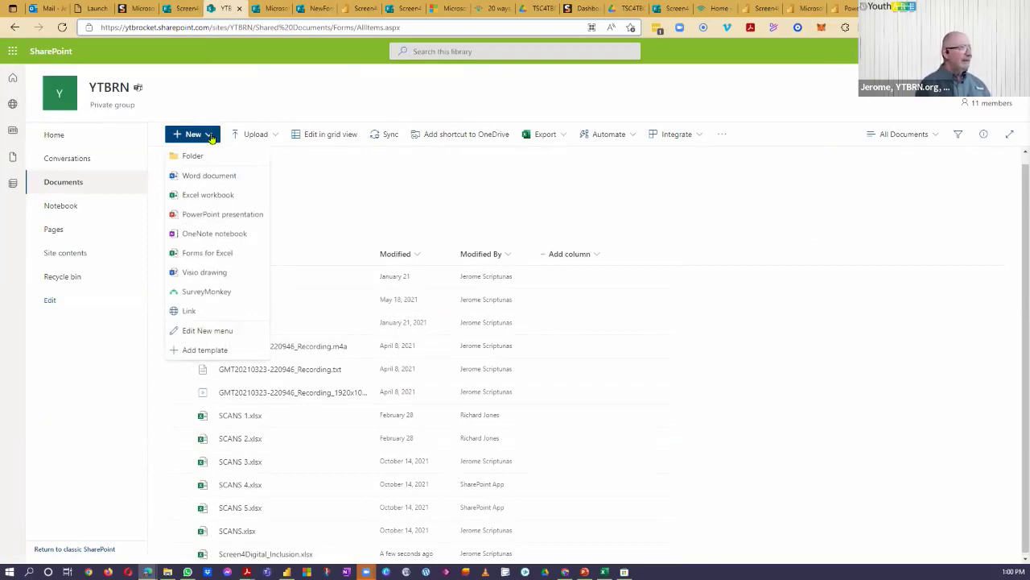
left_click(219, 256)
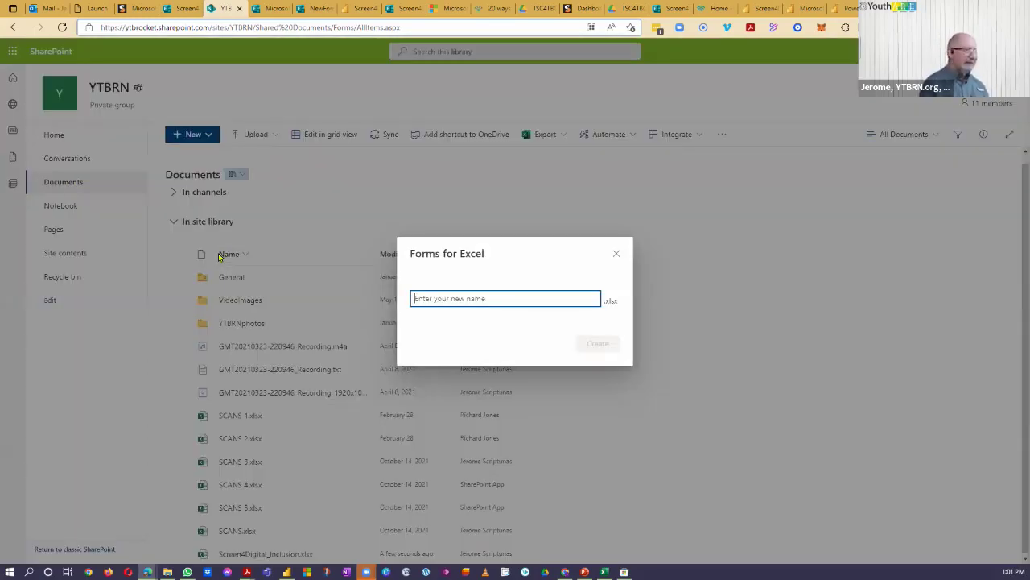
type("April20t")
type("h")
key("Return")
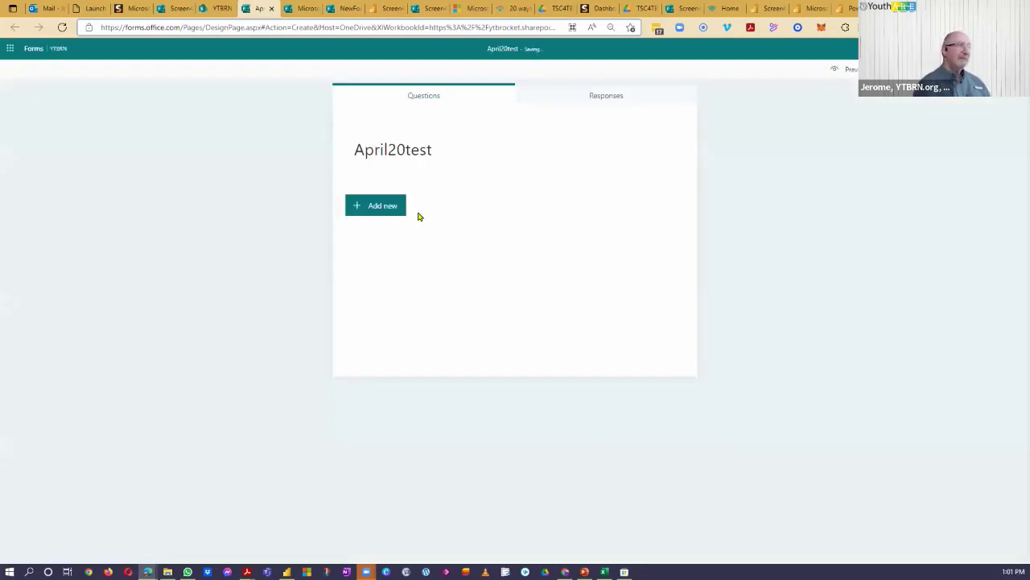
left_click(378, 206)
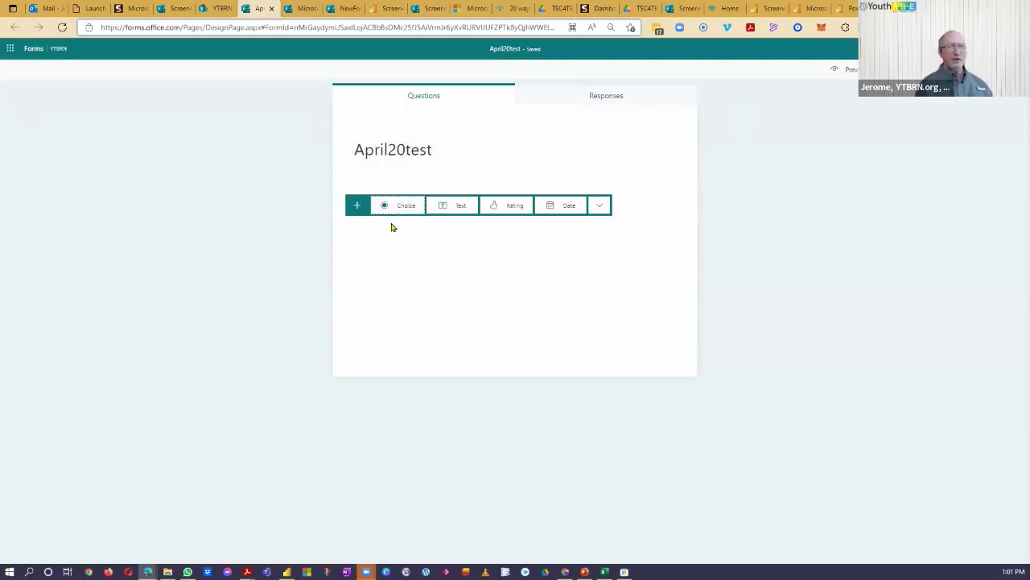
Check the YTBRN document library for the April20test workbook, and return to the Steps page of the Power BI report
left_click(215, 8)
mouse_move(239, 351)
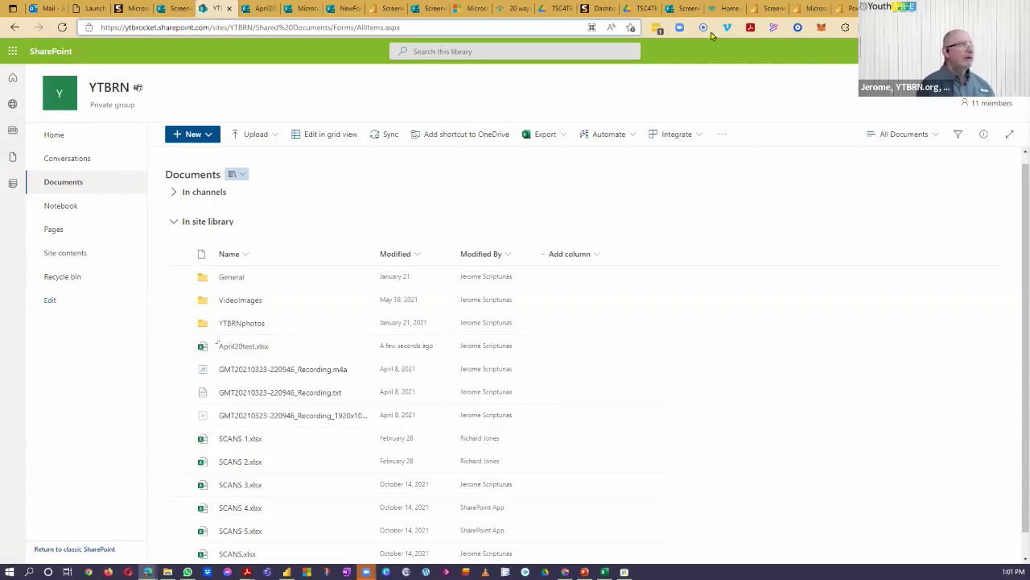
left_click(387, 11)
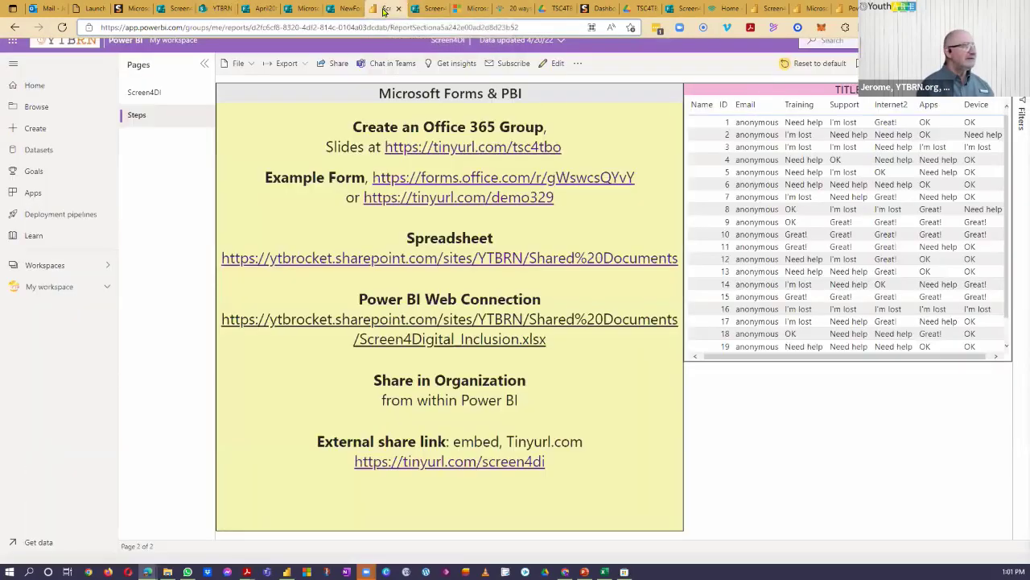
Show the Screen4DI page of the report and check when its data was last updated
left_click(139, 95)
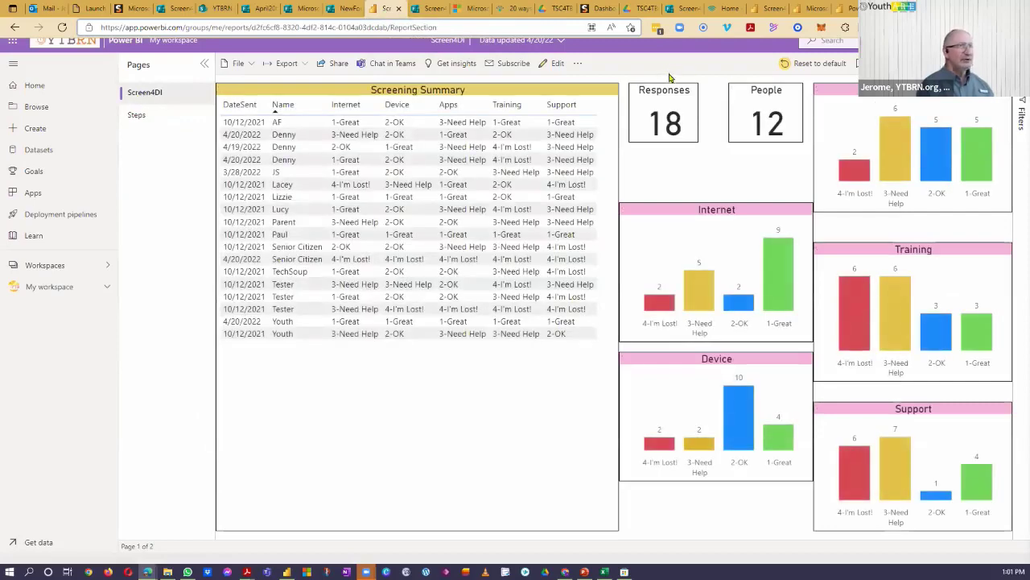
left_click(563, 41)
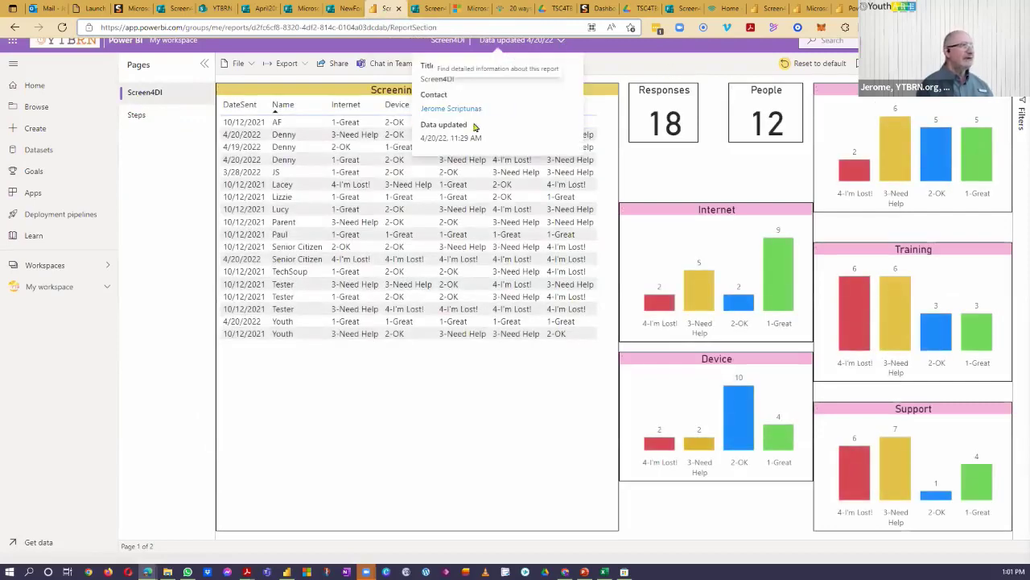
left_click(163, 311)
Reload the Screen4DI report and check its data update time again
key("F5")
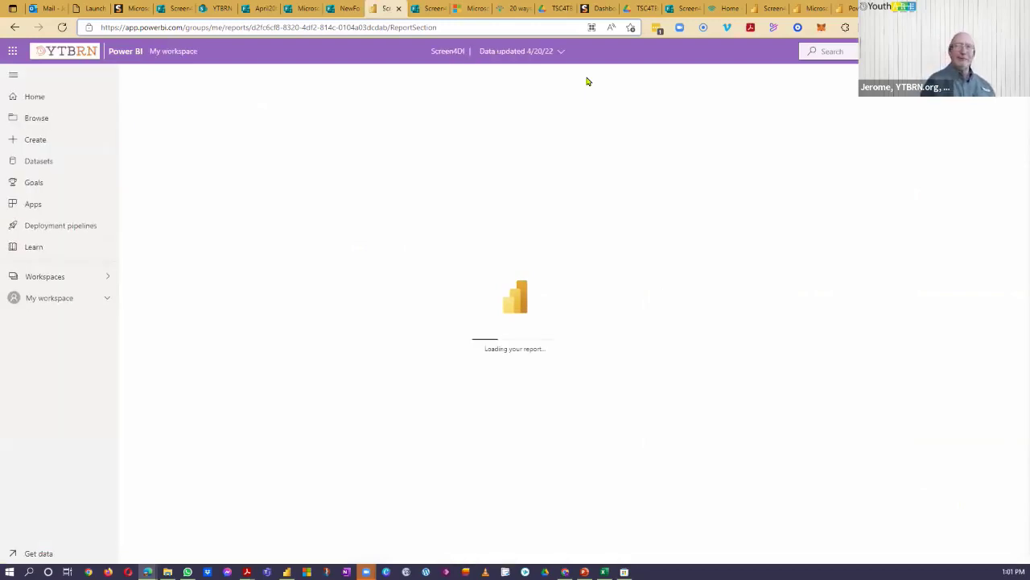
left_click(560, 51)
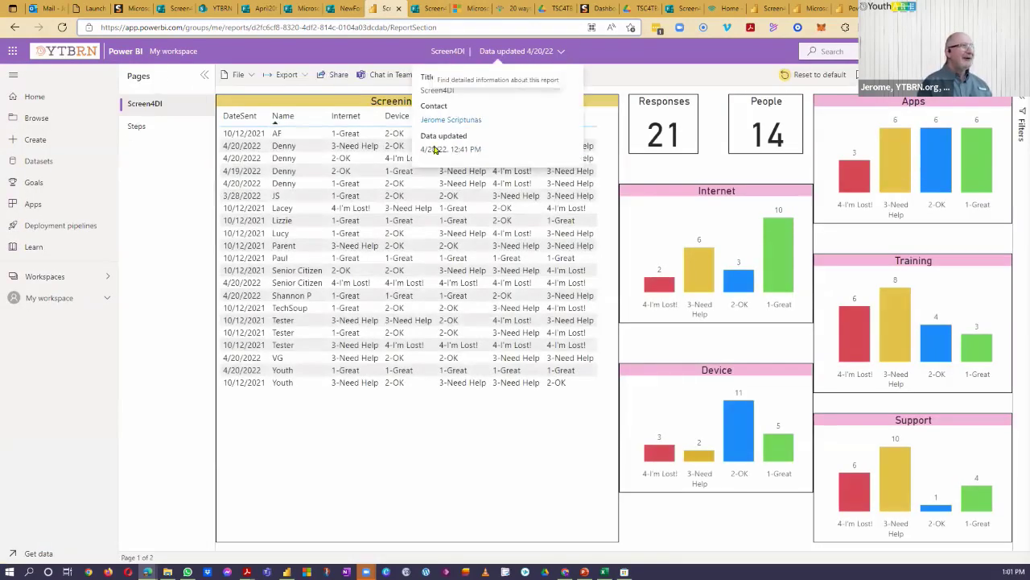
left_click(670, 62)
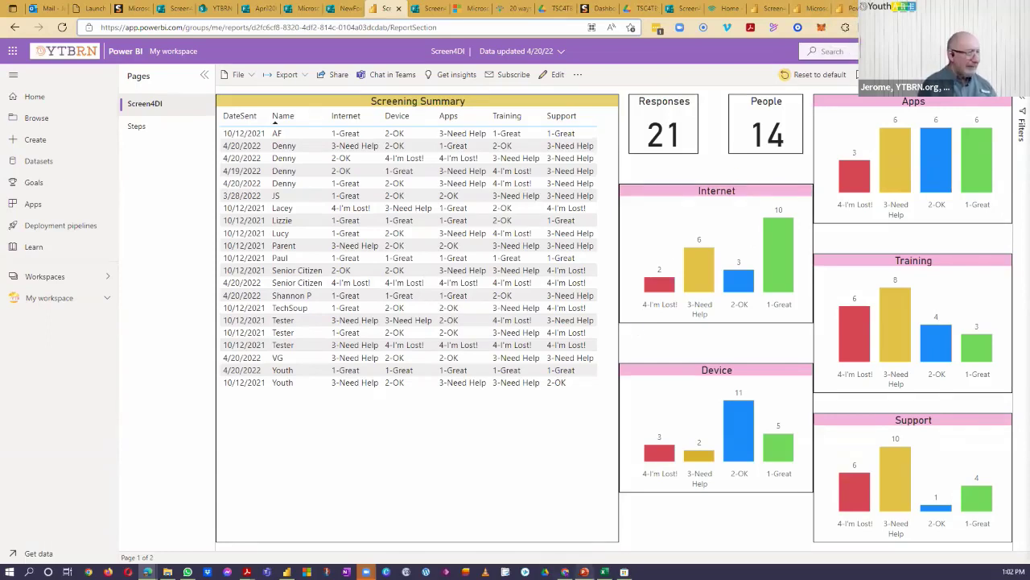
Switch to slide 3 of the TSC_2022_0420.pptx presentation in PowerPoint and follow its REGISTER link to view the TechSoup chapter's upcoming events
left_click(584, 571)
left_click(32, 113)
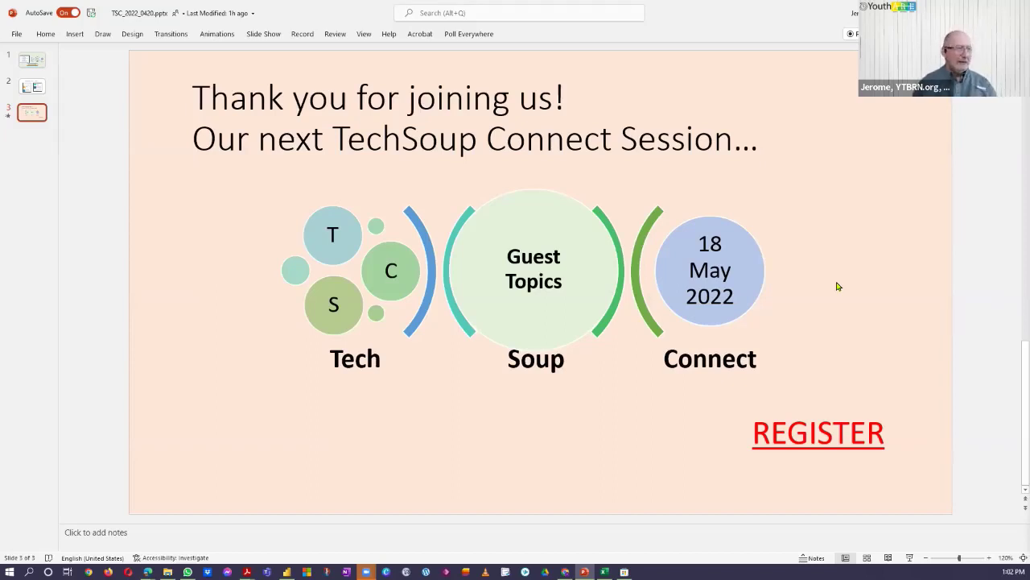
left_click(833, 438, "ctrl")
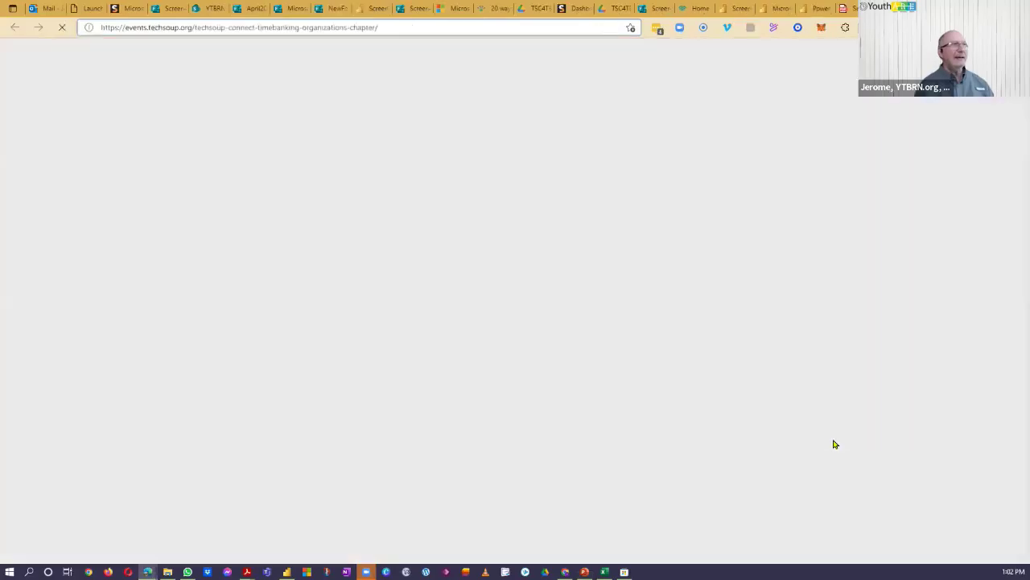
scroll(464, 338, "down", 3)
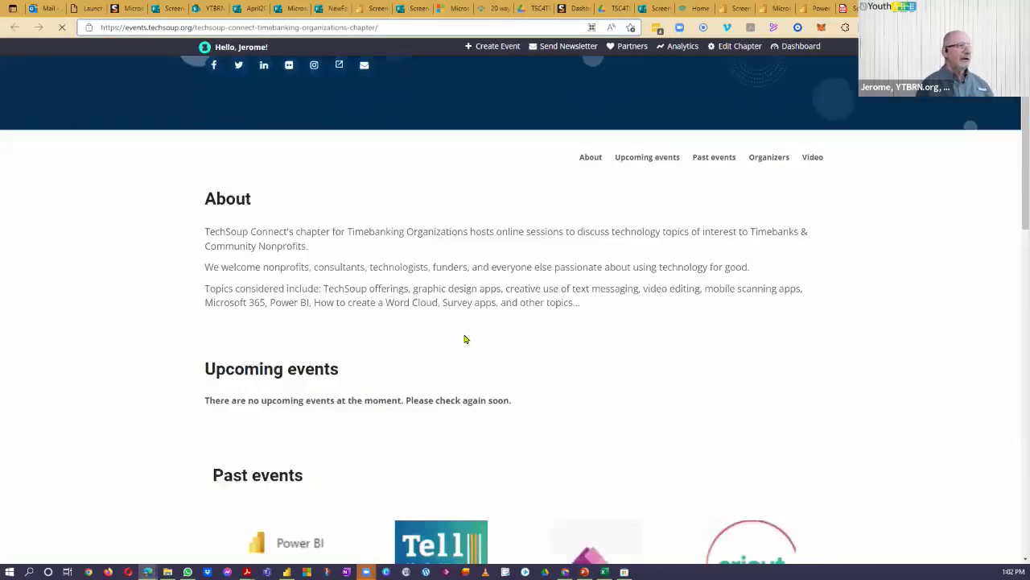